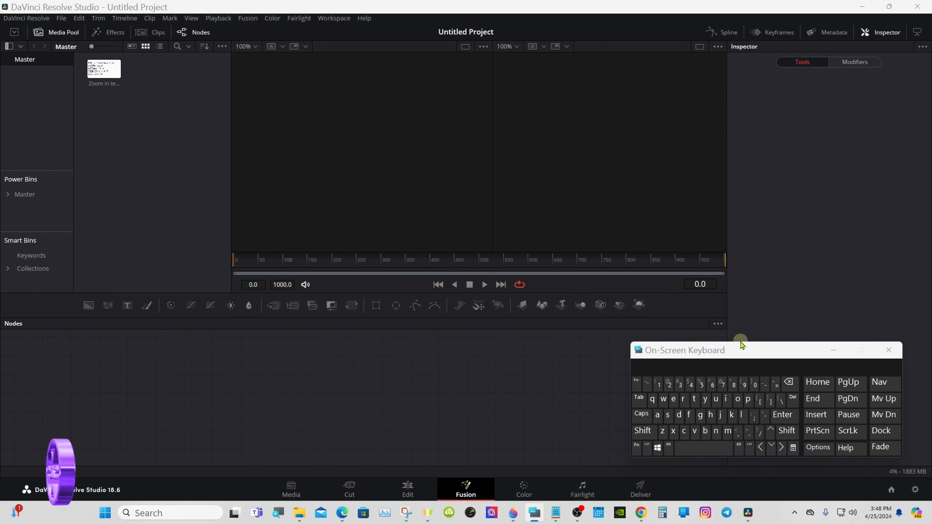
Step: Add a Background node to the empty composition so it feeds the media output, and select it
{"action": "left_click_drag", "start_coordinate": [740, 353], "coordinate": [756, 354]}
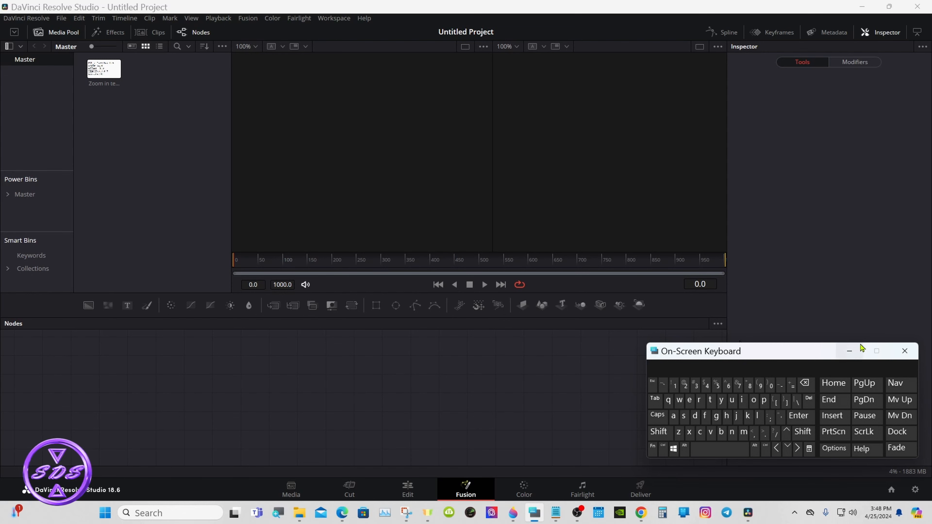
{"action": "left_click", "coordinate": [850, 351]}
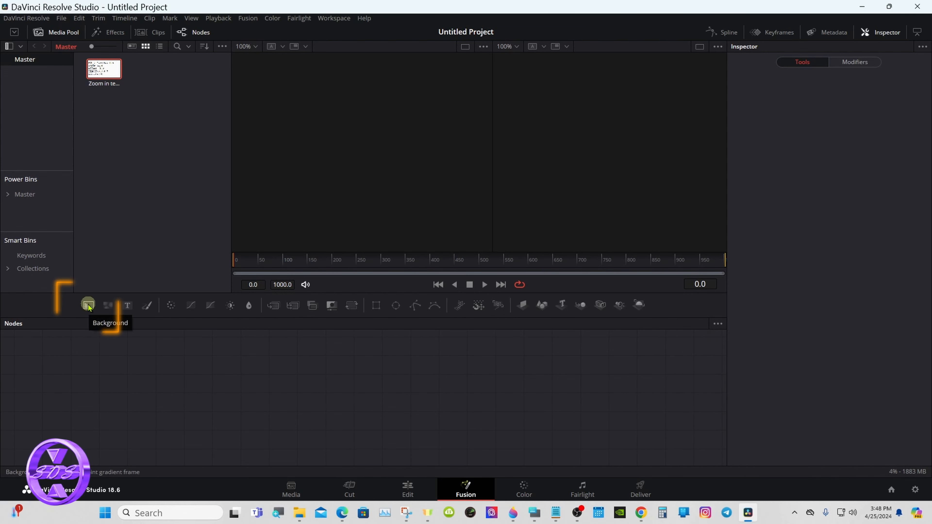
{"action": "left_click_drag", "start_coordinate": [88, 307], "coordinate": [552, 396]}
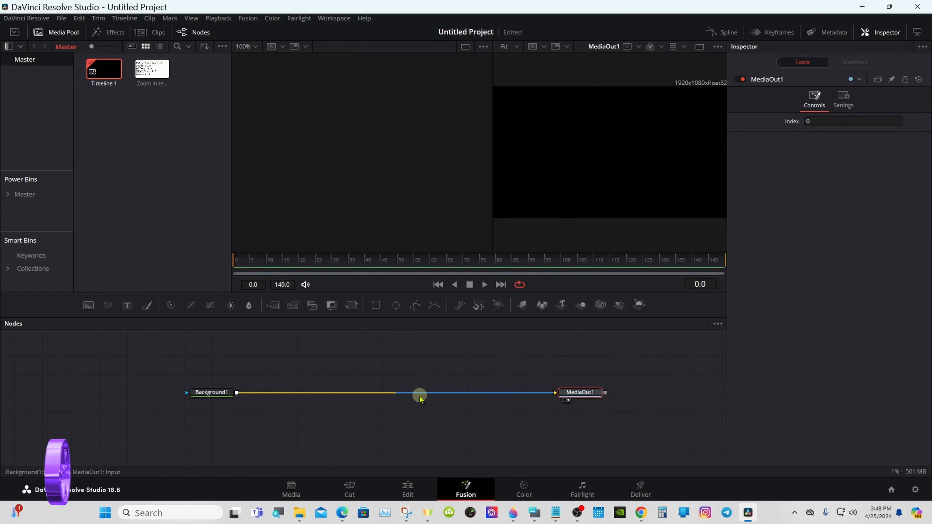
{"action": "left_click", "coordinate": [223, 396]}
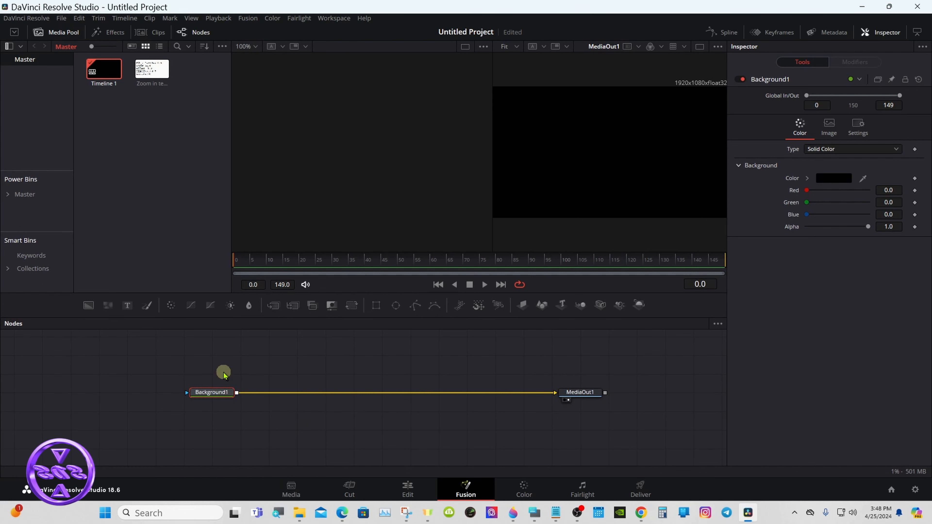
Step: Add a Text+ node above the background and merge its output over the Background node
{"action": "left_click", "coordinate": [128, 305]}
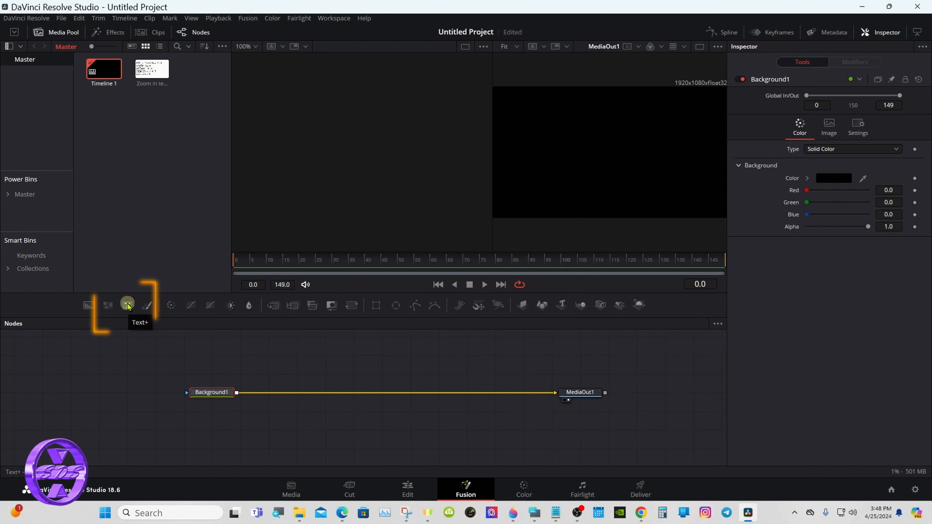
{"action": "left_click_drag", "start_coordinate": [127, 305], "coordinate": [278, 334]}
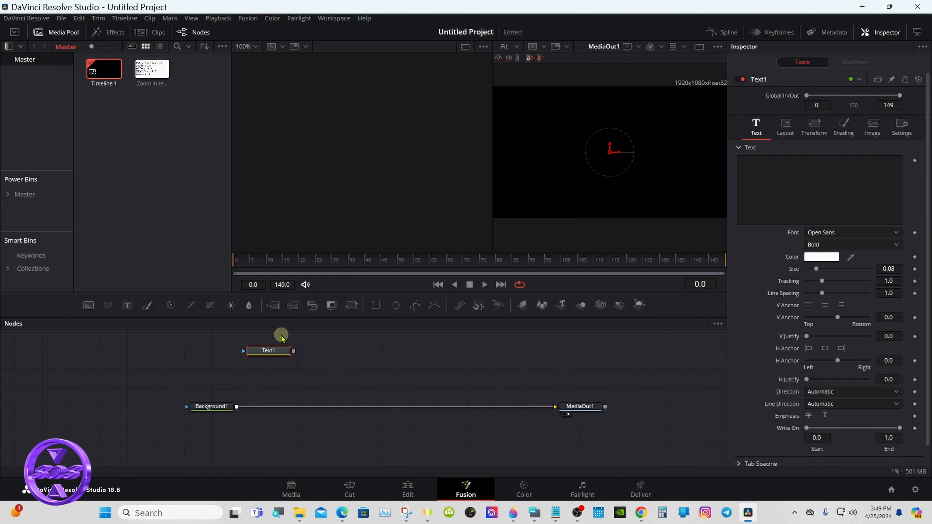
{"action": "left_click_drag", "start_coordinate": [294, 351], "coordinate": [241, 406]}
{"action": "left_click", "coordinate": [267, 352]}
Step: Enter "TEXT REVEAL 5" as the text of the Text+ node using the on-screen keyboard
{"action": "left_click", "coordinate": [535, 512]}
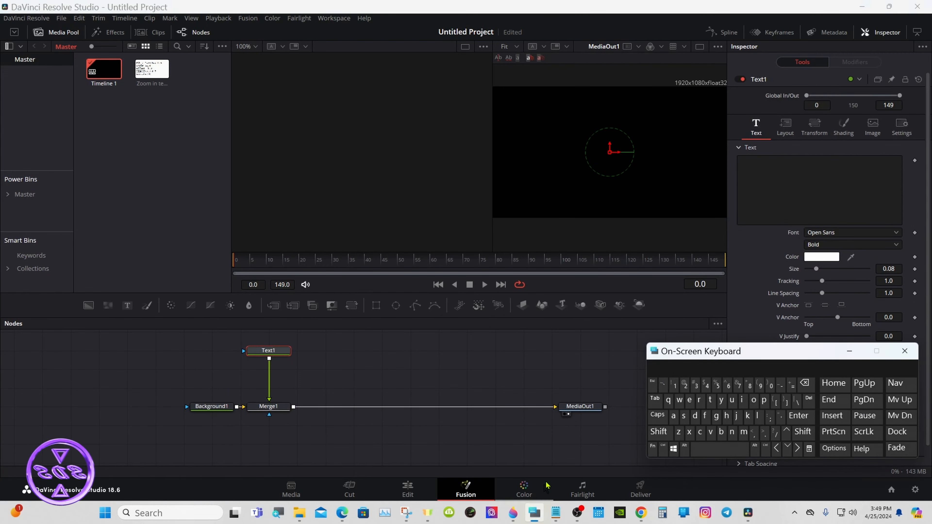
{"action": "left_click_drag", "start_coordinate": [681, 358], "coordinate": [575, 359]}
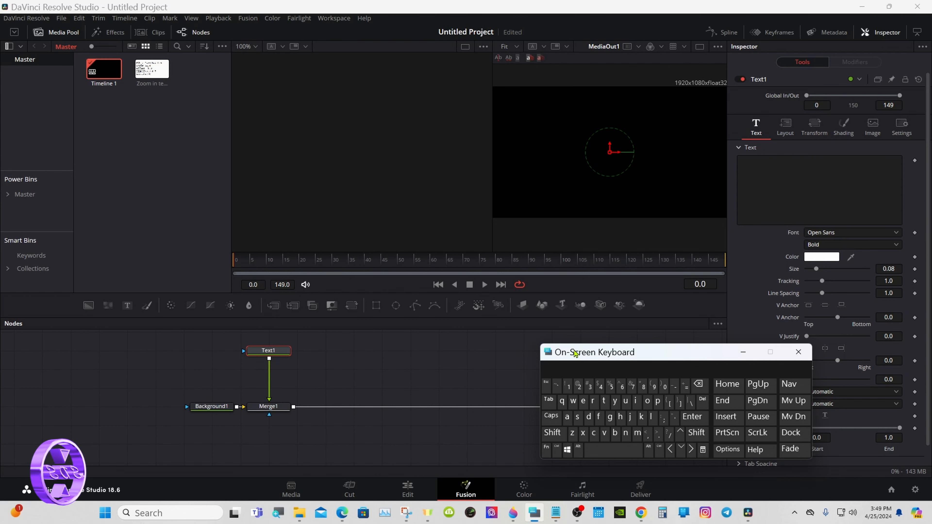
{"action": "left_click_drag", "start_coordinate": [575, 353], "coordinate": [587, 348]}
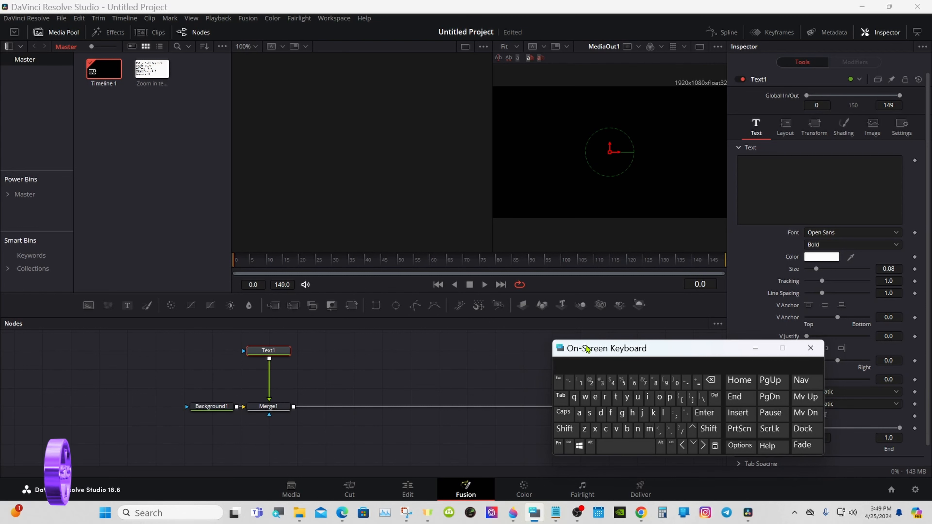
{"action": "left_click", "coordinate": [771, 183]}
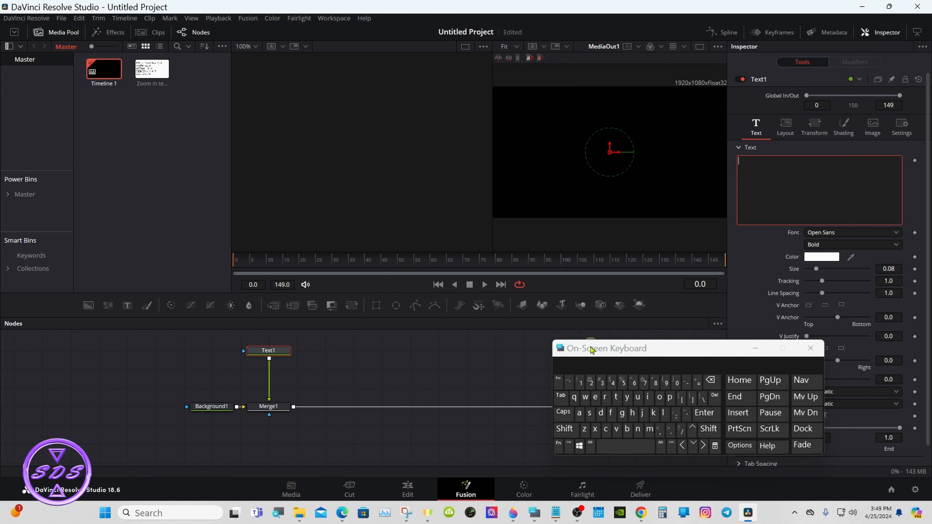
{"action": "left_click", "coordinate": [564, 414]}
{"action": "left_click", "coordinate": [616, 396]}
{"action": "left_click", "coordinate": [595, 397]}
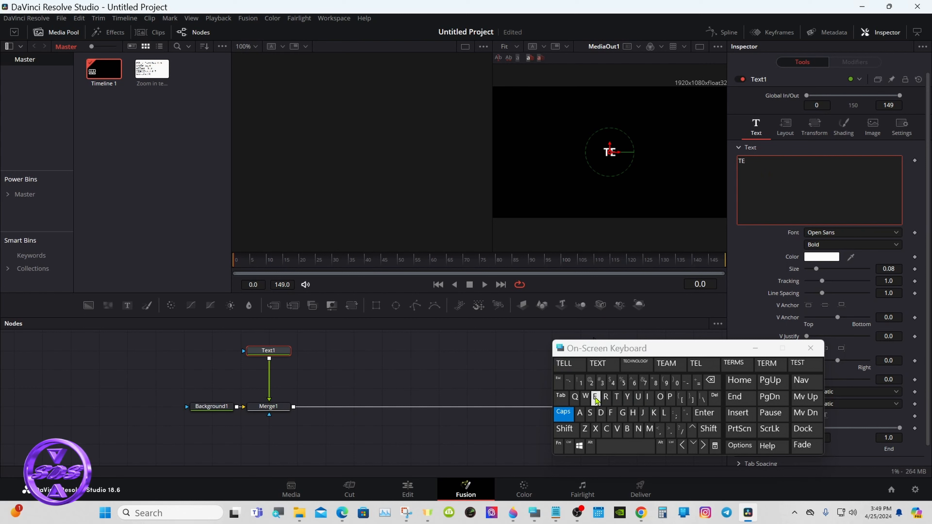
{"action": "left_click", "coordinate": [595, 429]}
{"action": "left_click", "coordinate": [565, 364]}
{"action": "left_click", "coordinate": [606, 396]}
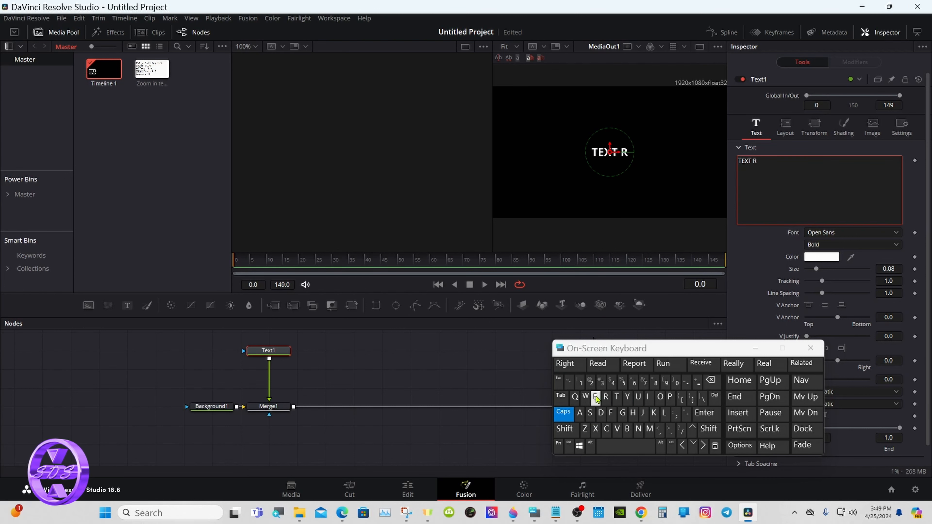
{"action": "left_click", "coordinate": [595, 396]}
{"action": "left_click", "coordinate": [617, 429]}
{"action": "left_click", "coordinate": [595, 397]}
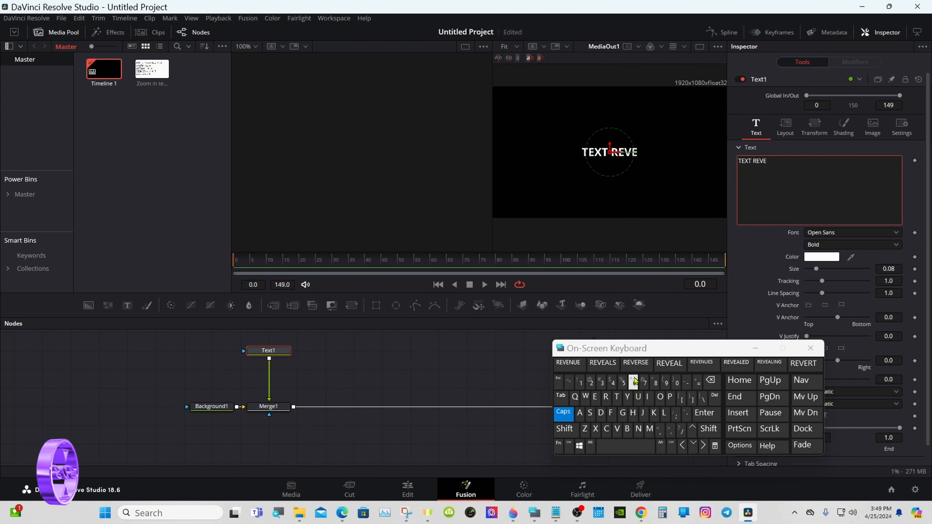
{"action": "left_click", "coordinate": [670, 364]}
{"action": "left_click", "coordinate": [623, 383]}
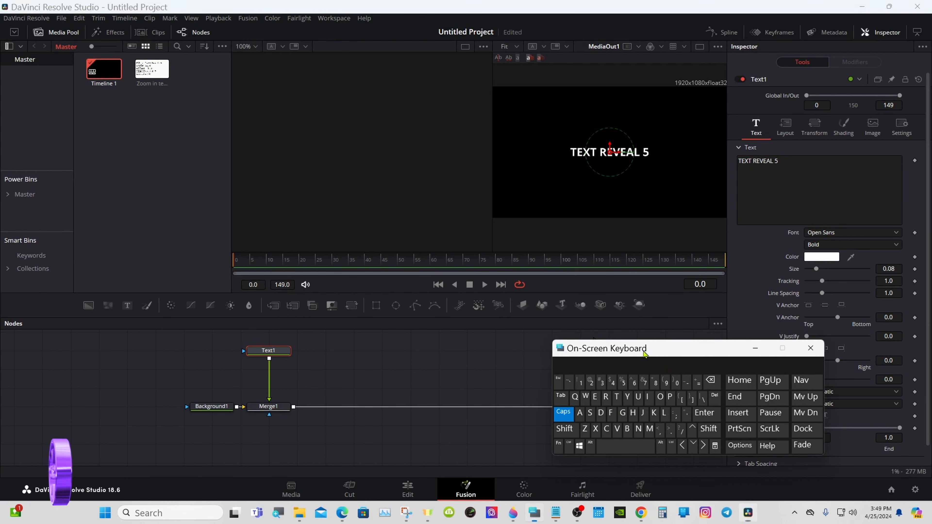
{"action": "left_click_drag", "start_coordinate": [645, 353], "coordinate": [598, 383]}
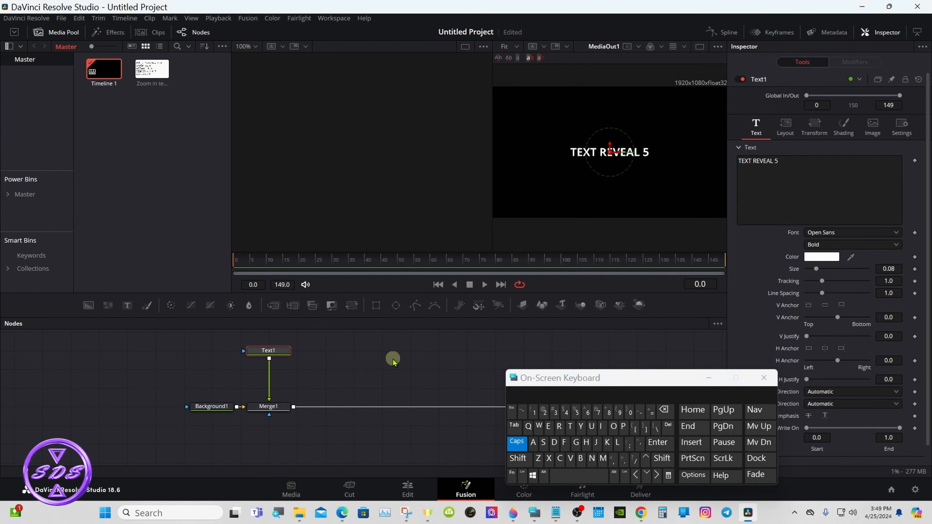
Step: Insert a Transform node after the text node and set its Size to 1.5
{"action": "left_click", "coordinate": [351, 305]}
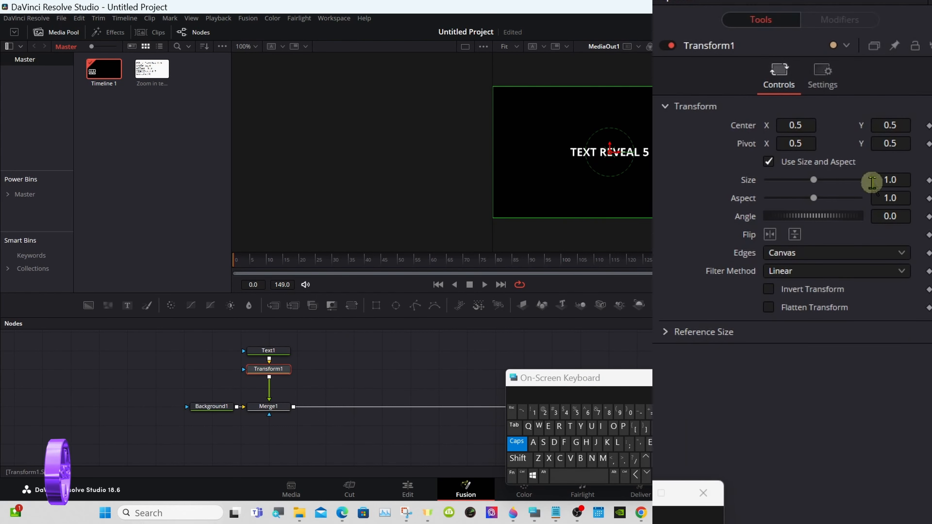
{"action": "left_click", "coordinate": [897, 169]}
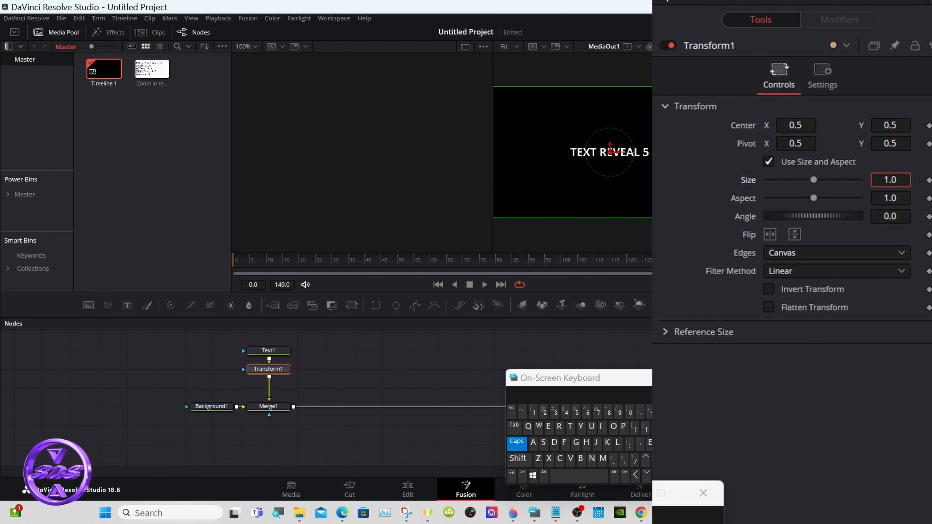
{"action": "left_click", "coordinate": [665, 412]}
{"action": "left_click", "coordinate": [576, 412]}
{"action": "left_click", "coordinate": [650, 442]}
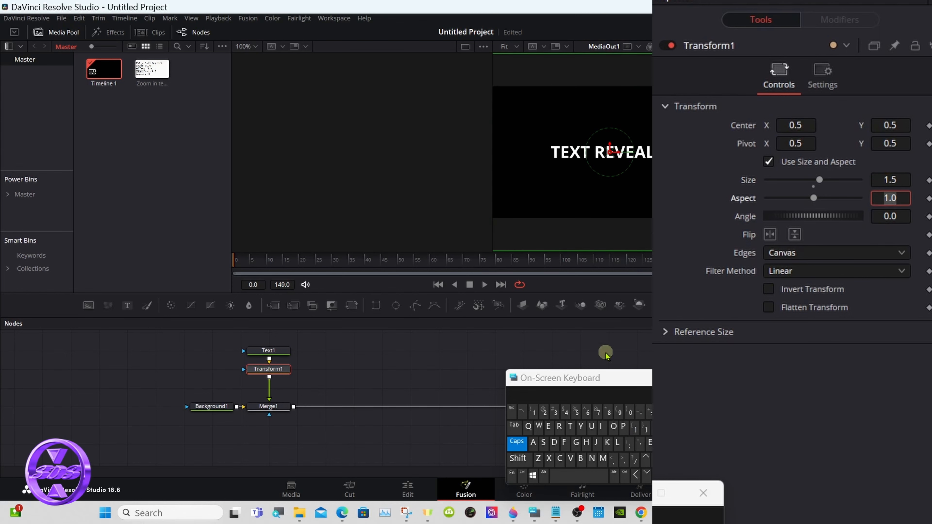
Step: Add the "Zoom in text values 2.png" image as an unconnected node and preview it, then return to the single-viewer layout
{"action": "left_click_drag", "start_coordinate": [152, 69], "coordinate": [156, 351]}
{"action": "left_click", "coordinate": [140, 359]}
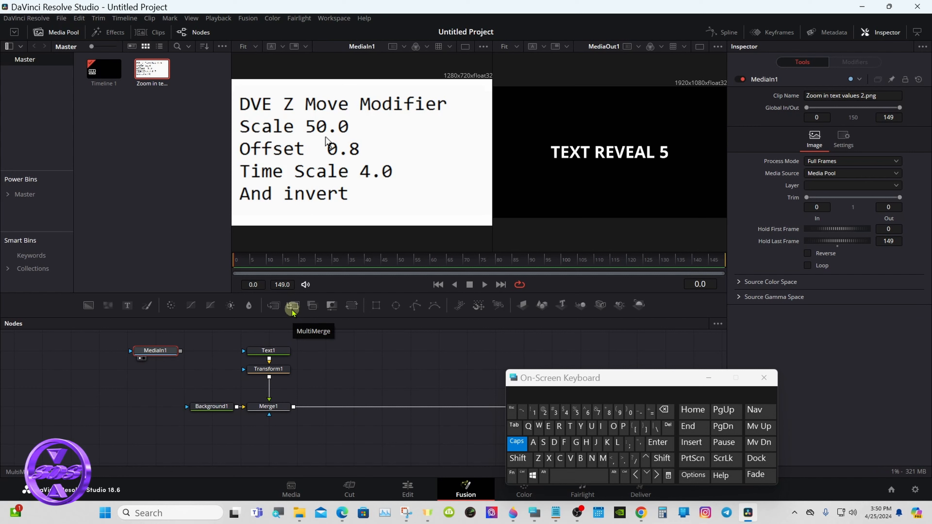
{"action": "left_click", "coordinate": [700, 47]}
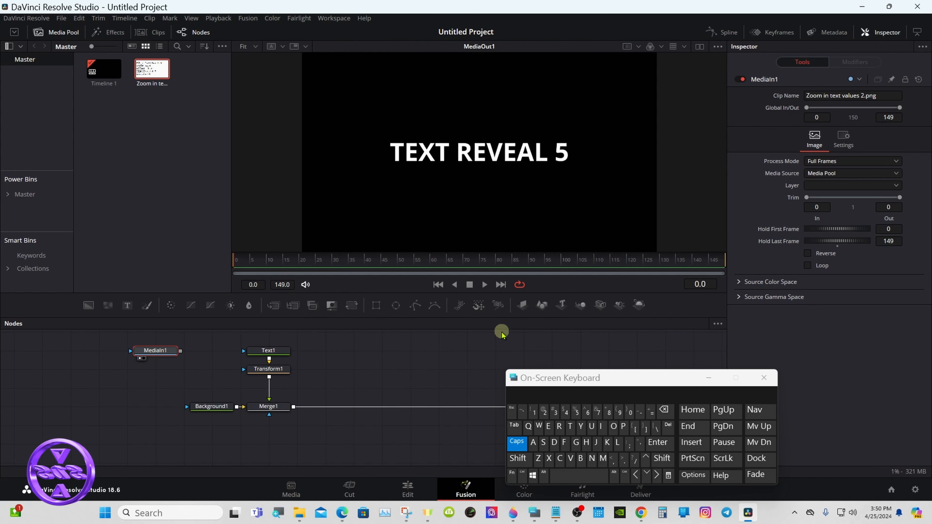
Step: Search the tool list for DVE and insert a DVE node between the Transform and Merge nodes
{"action": "left_click", "coordinate": [277, 371]}
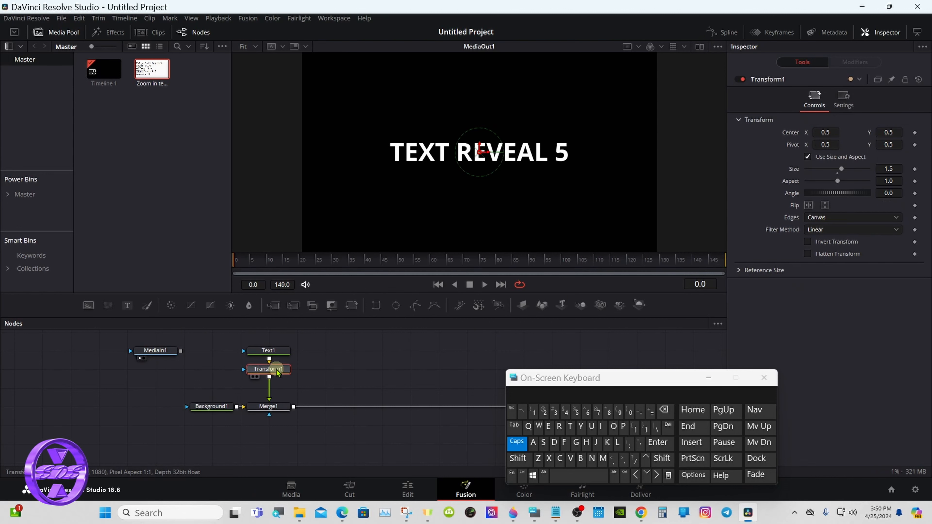
{"action": "left_click", "coordinate": [516, 445]}
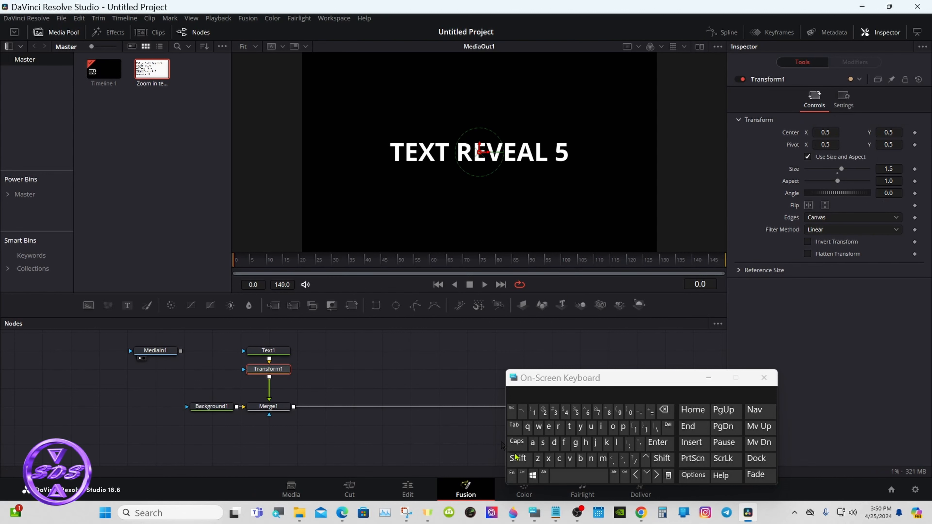
{"action": "left_click", "coordinate": [517, 458]}
{"action": "left_click", "coordinate": [579, 475]}
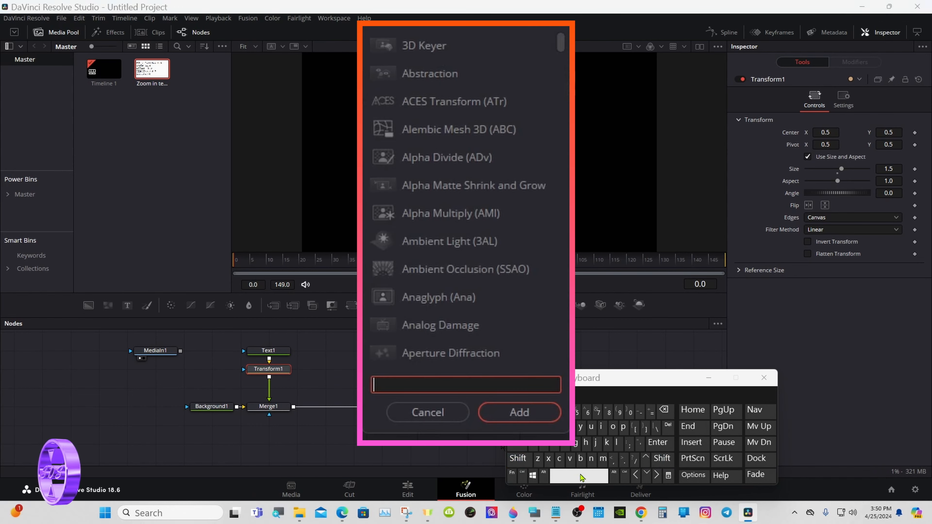
{"action": "left_click", "coordinate": [555, 448]}
{"action": "left_click", "coordinate": [571, 460]}
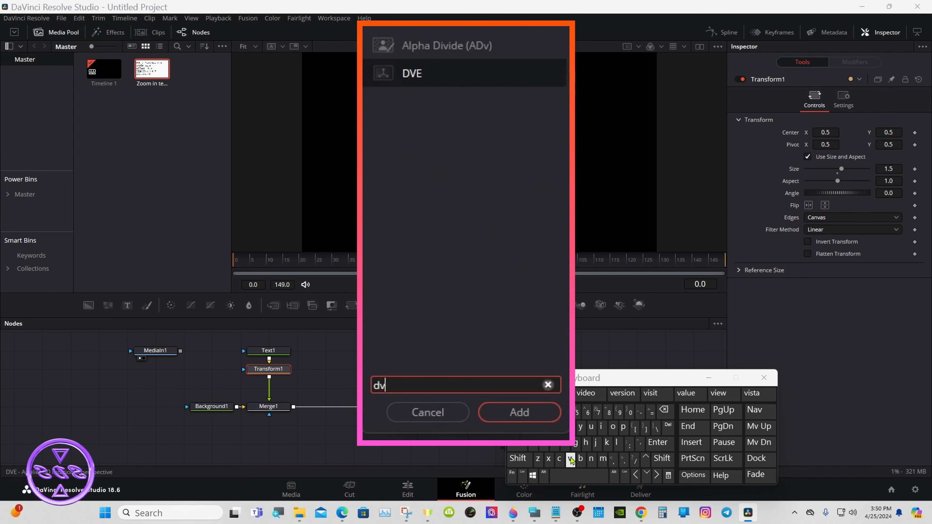
{"action": "left_click", "coordinate": [442, 72]}
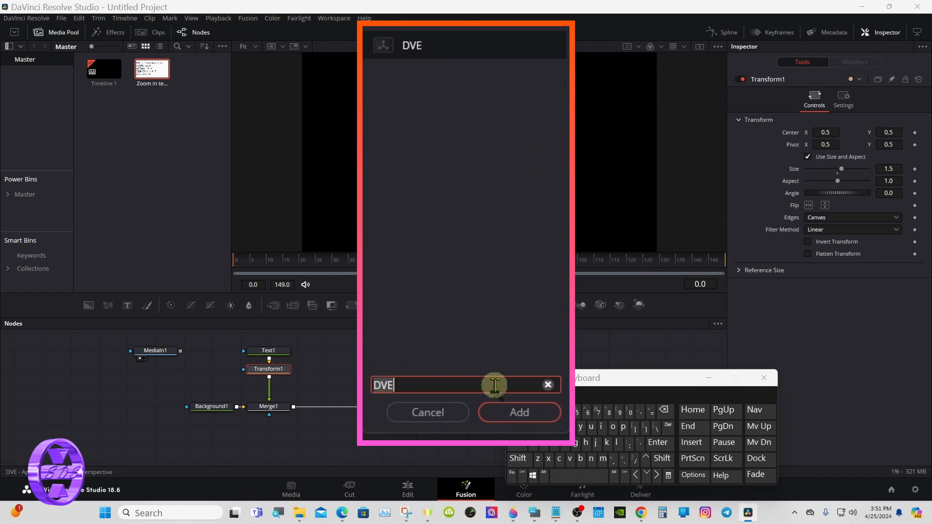
{"action": "left_click", "coordinate": [492, 412]}
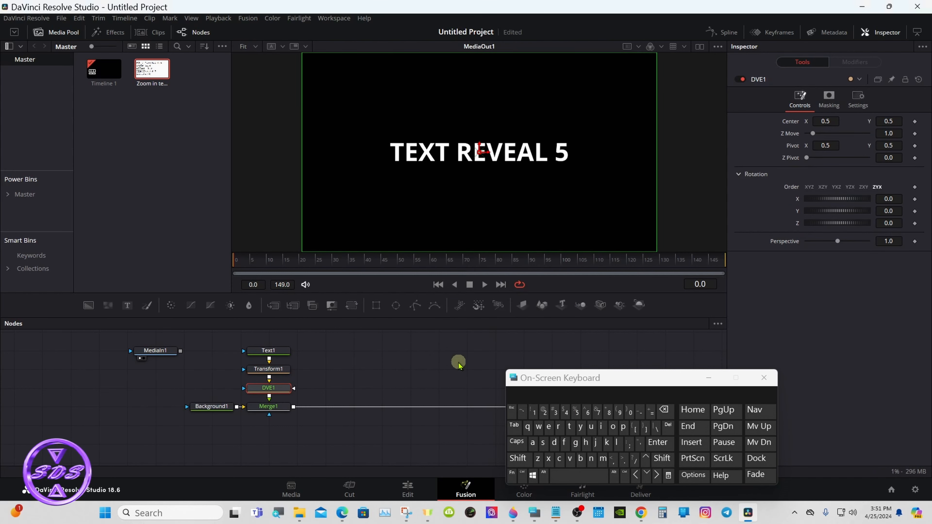
Step: Move the playhead to frame 20 and modify the DVE node's Z Move with Anim Curves
{"action": "left_click_drag", "start_coordinate": [534, 379], "coordinate": [539, 391]}
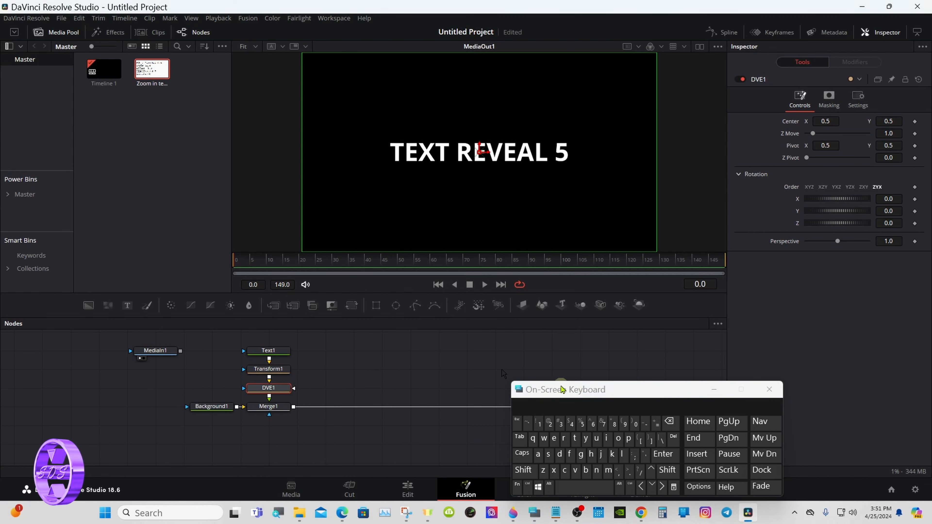
{"action": "left_click_drag", "start_coordinate": [540, 388], "coordinate": [510, 389]}
{"action": "left_click_drag", "start_coordinate": [246, 265], "coordinate": [302, 259]}
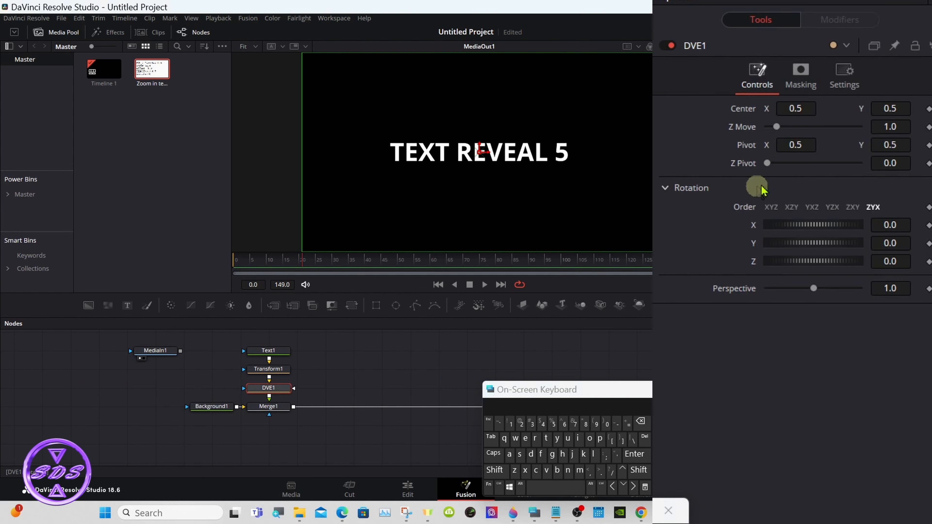
{"action": "right_click", "coordinate": [748, 133]}
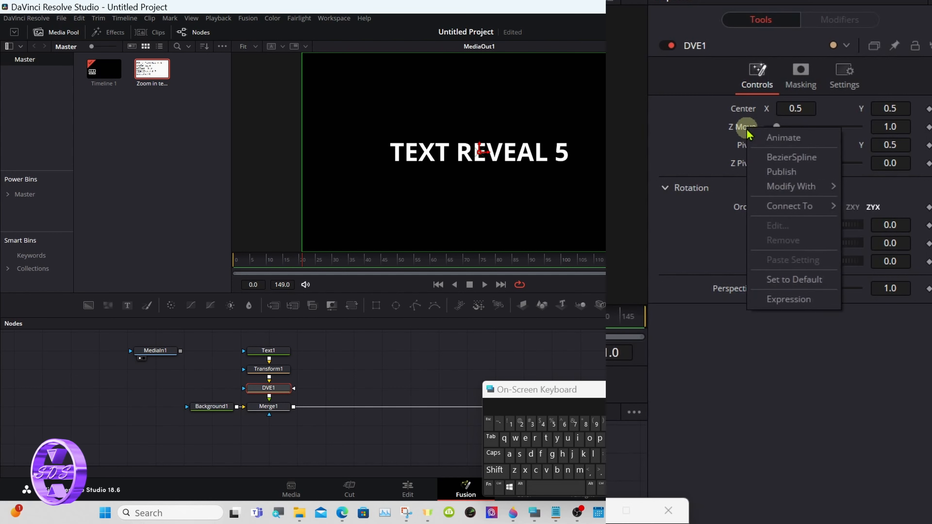
{"action": "mouse_move", "coordinate": [785, 189]}
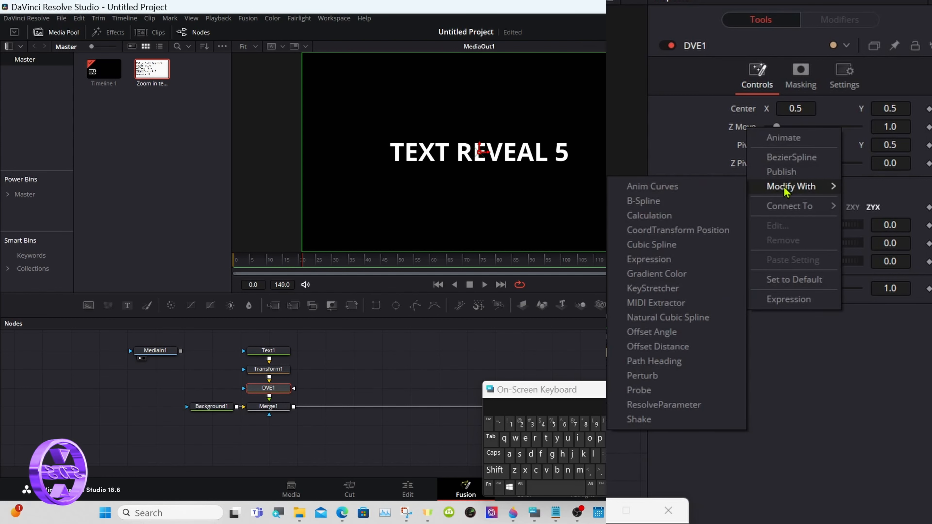
{"action": "left_click", "coordinate": [721, 186]}
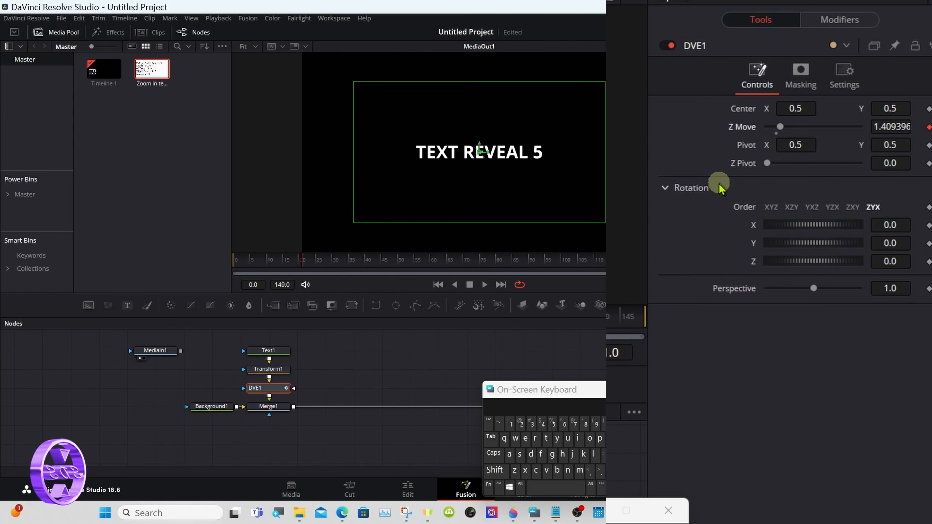
Step: Show the reference values image beside the output and set the Z Move Anim Curves modifier's Scale to 50.0
{"action": "left_click", "coordinate": [831, 26]}
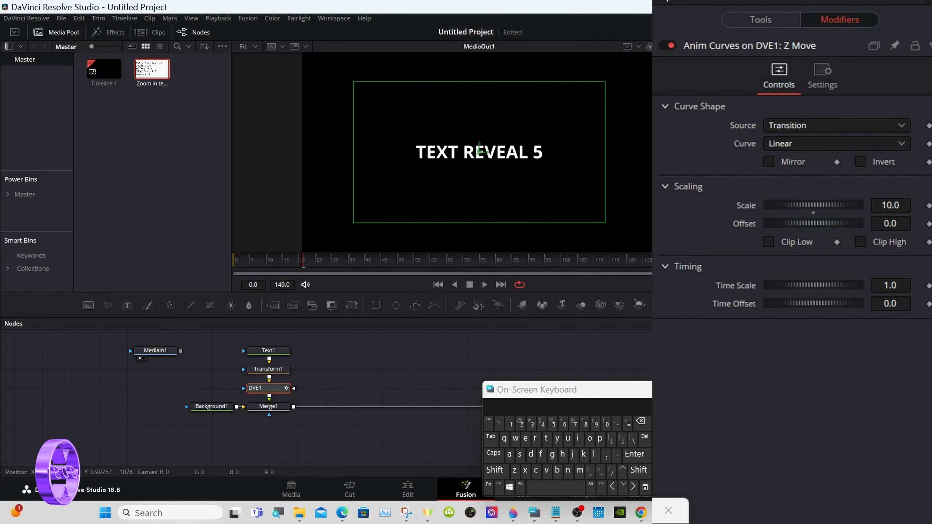
{"action": "left_click", "coordinate": [700, 47]}
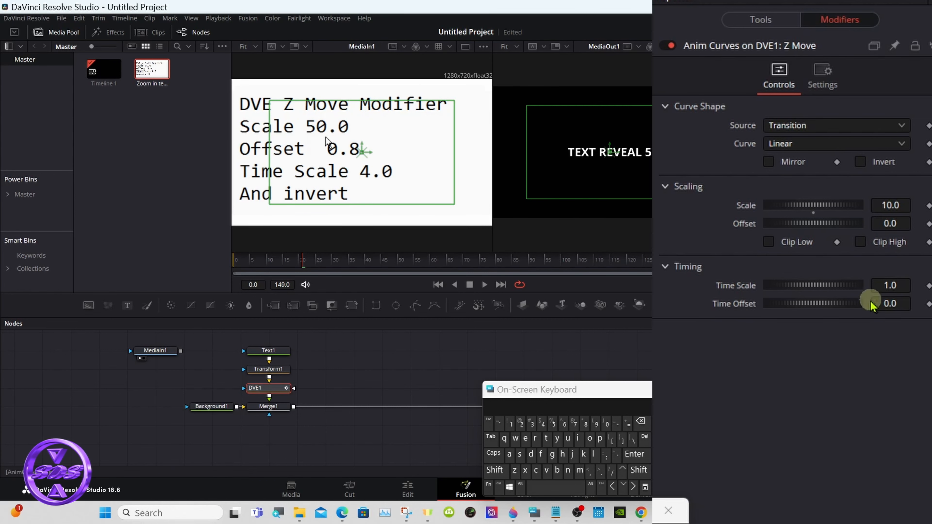
{"action": "left_click", "coordinate": [898, 205]}
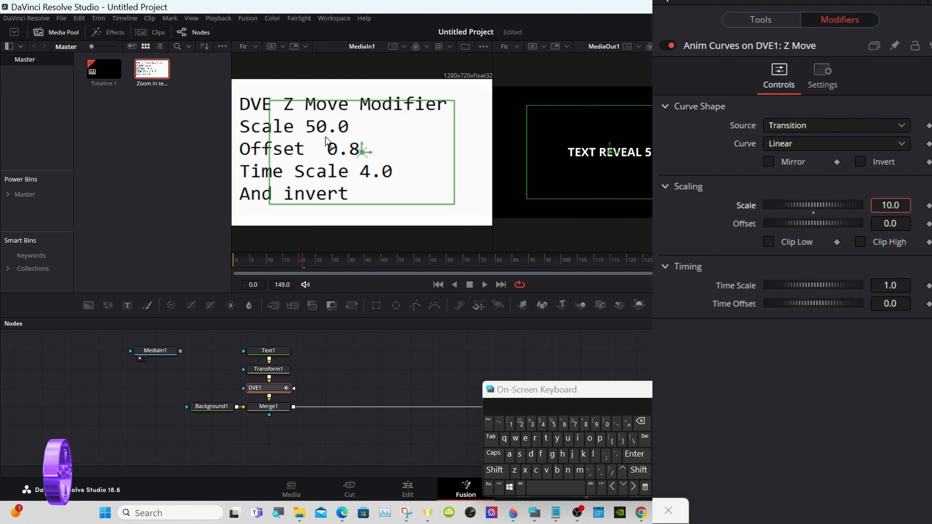
{"action": "left_click", "coordinate": [641, 422]}
{"action": "left_click", "coordinate": [641, 422]}
{"action": "left_click", "coordinate": [554, 423]}
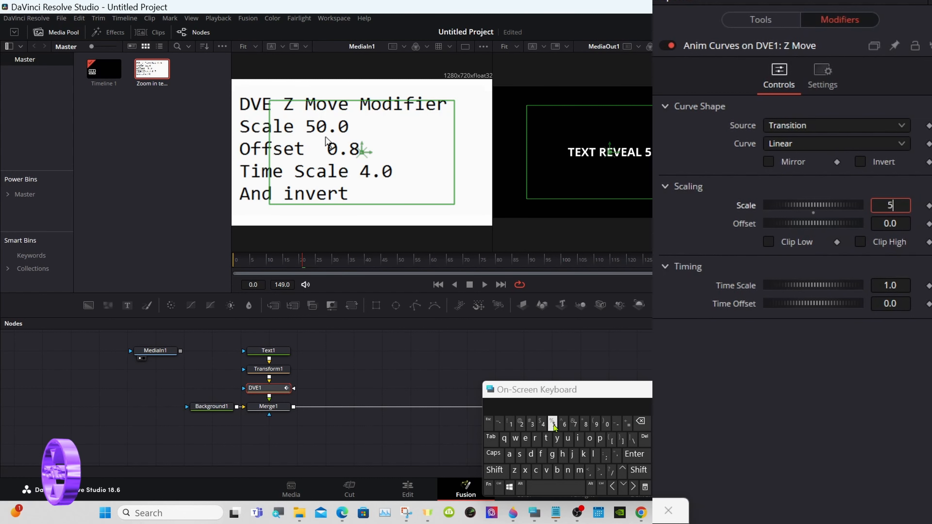
{"action": "left_click", "coordinate": [606, 423]}
{"action": "left_click", "coordinate": [635, 454]}
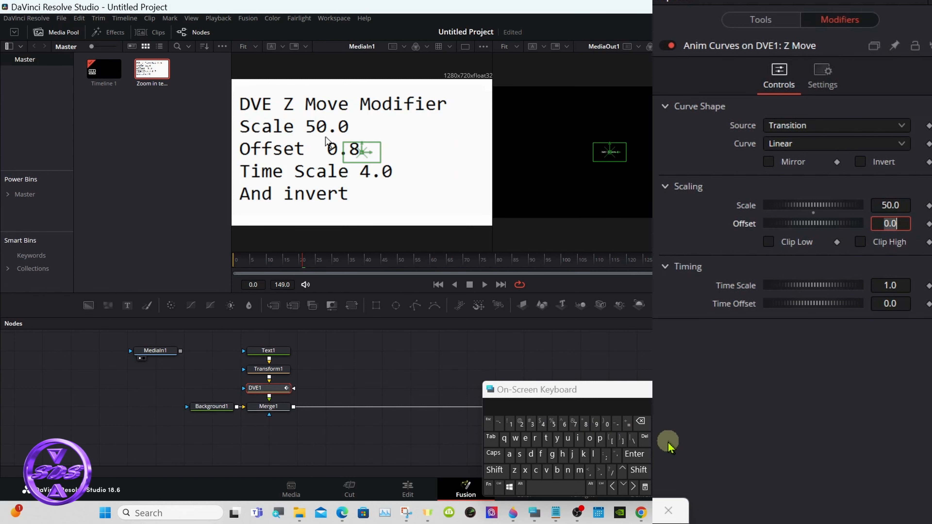
Step: Set the Anim Curves modifier's Offset to 0.8 and scrub forward to check the text
{"action": "left_click", "coordinate": [641, 423]}
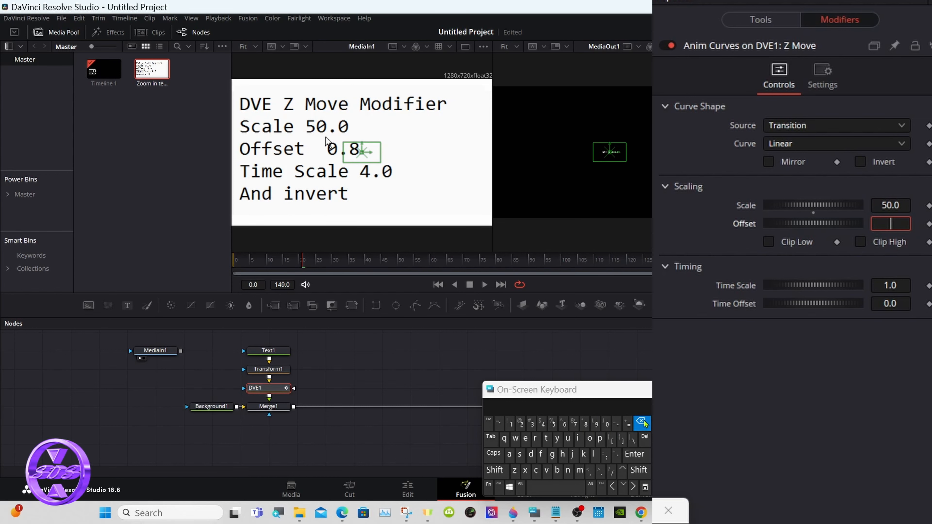
{"action": "left_click", "coordinate": [606, 423]}
{"action": "left_click", "coordinate": [601, 472]}
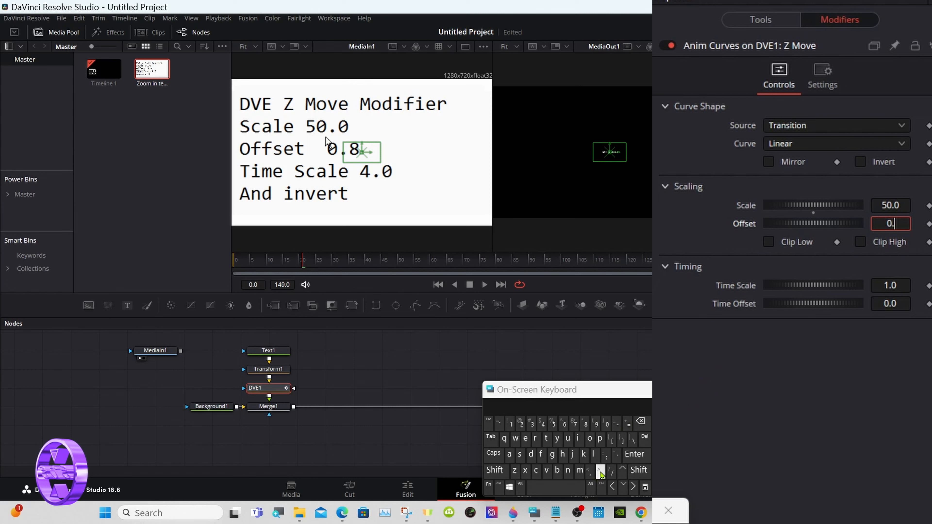
{"action": "left_click", "coordinate": [585, 425]}
{"action": "left_click", "coordinate": [637, 456]}
{"action": "left_click_drag", "start_coordinate": [302, 261], "coordinate": [323, 262]}
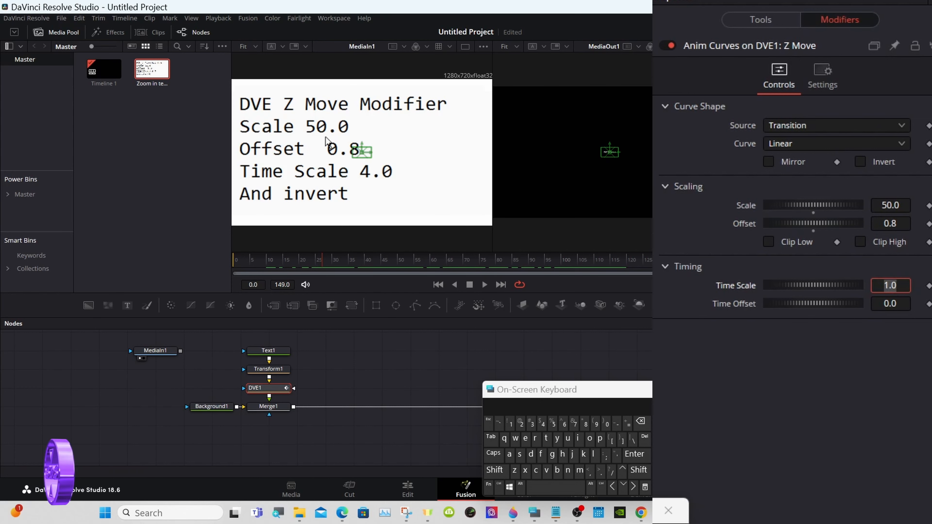
Step: Set the modifier's Time Scale to 4.0 and return the playhead to frame 0
{"action": "left_click", "coordinate": [640, 422]}
{"action": "left_click", "coordinate": [542, 424]}
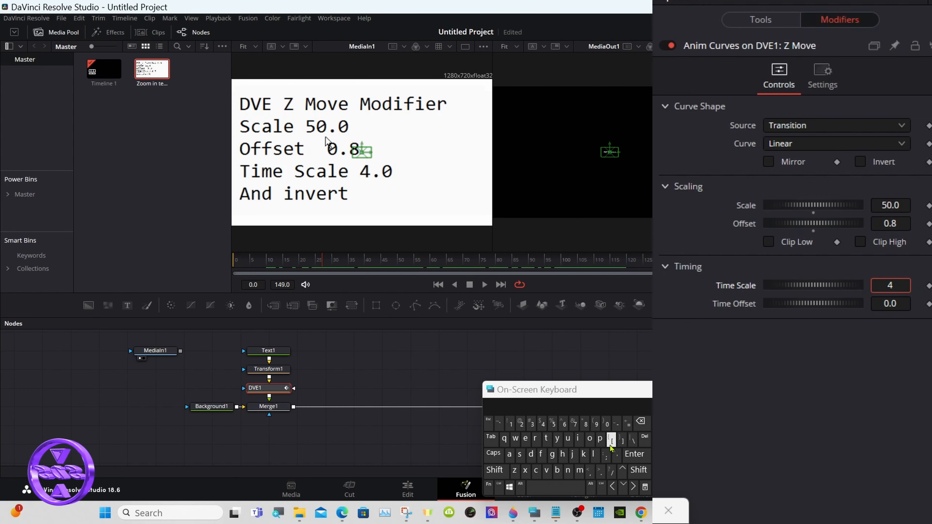
{"action": "left_click", "coordinate": [635, 455]}
{"action": "left_click_drag", "start_coordinate": [316, 265], "coordinate": [224, 255]}
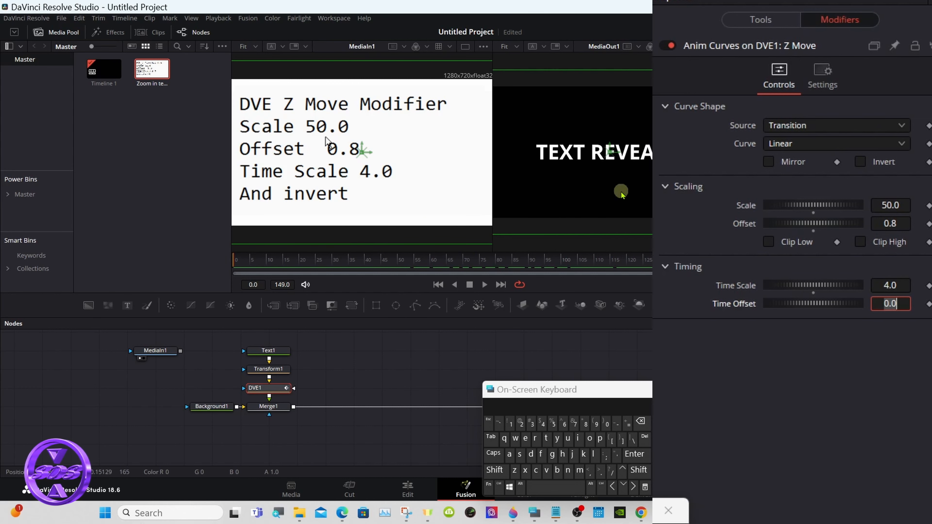
Step: Invert the Anim Curves shape, return to the single-viewer layout and scrub through the reveal
{"action": "left_click", "coordinate": [862, 163]}
{"action": "left_click_drag", "start_coordinate": [265, 259], "coordinate": [386, 259]}
{"action": "left_click", "coordinate": [696, 48]}
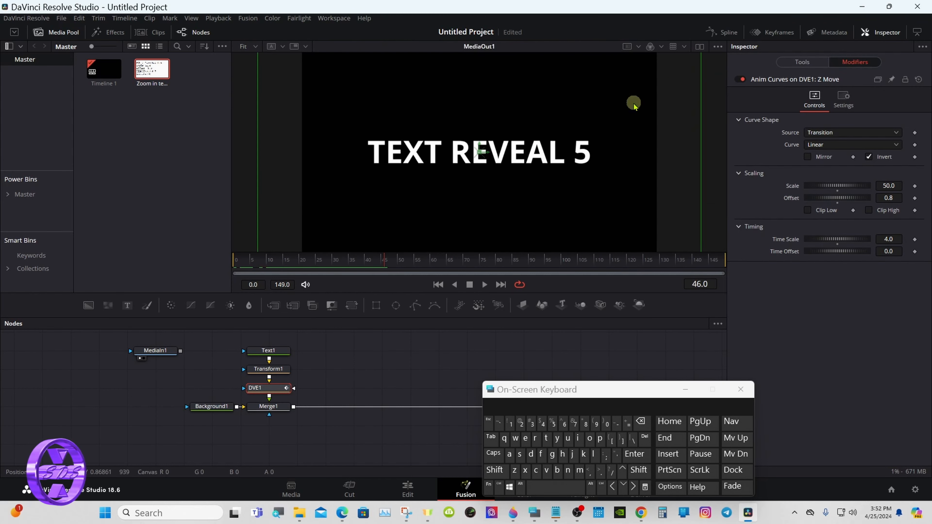
{"action": "left_click", "coordinate": [332, 258]}
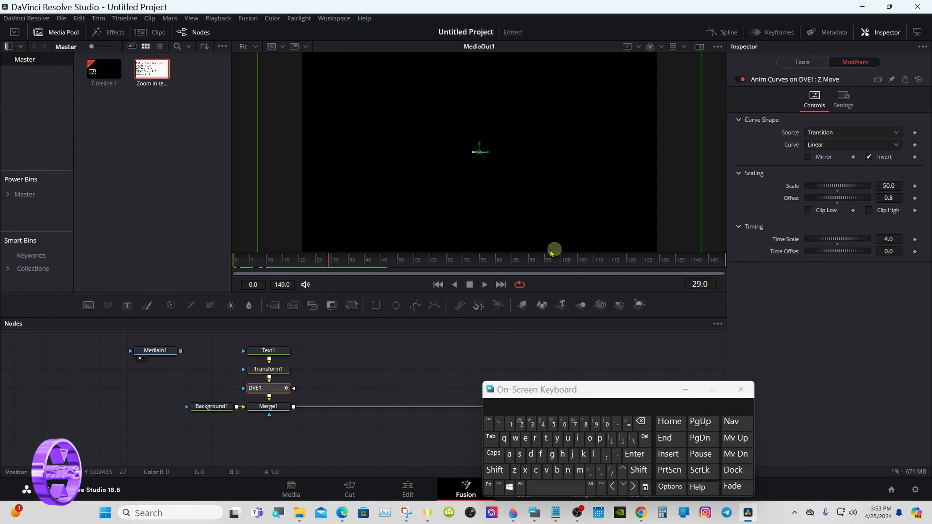
{"action": "left_click_drag", "start_coordinate": [329, 261], "coordinate": [360, 262]}
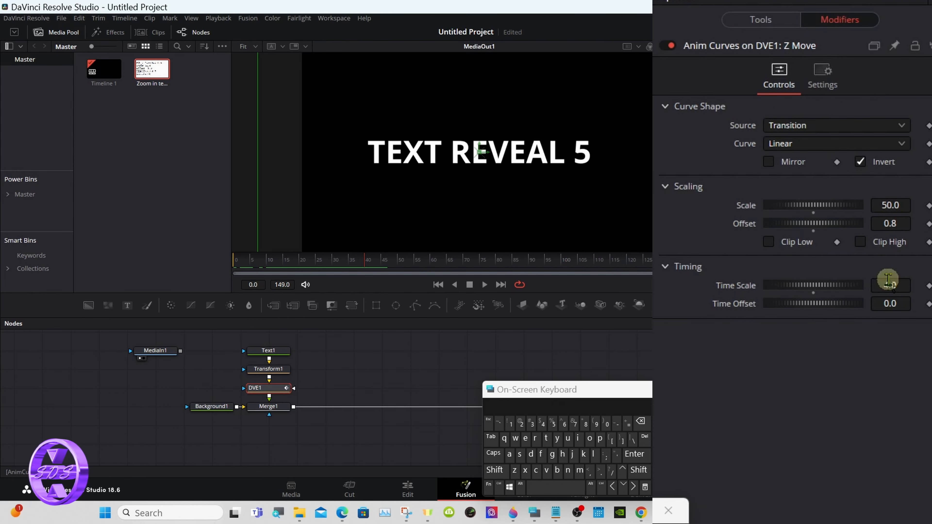
Step: Try a Time Scale of 3.0 on the Anim Curves modifier and play the animation to compare the speed
{"action": "left_click", "coordinate": [889, 284]}
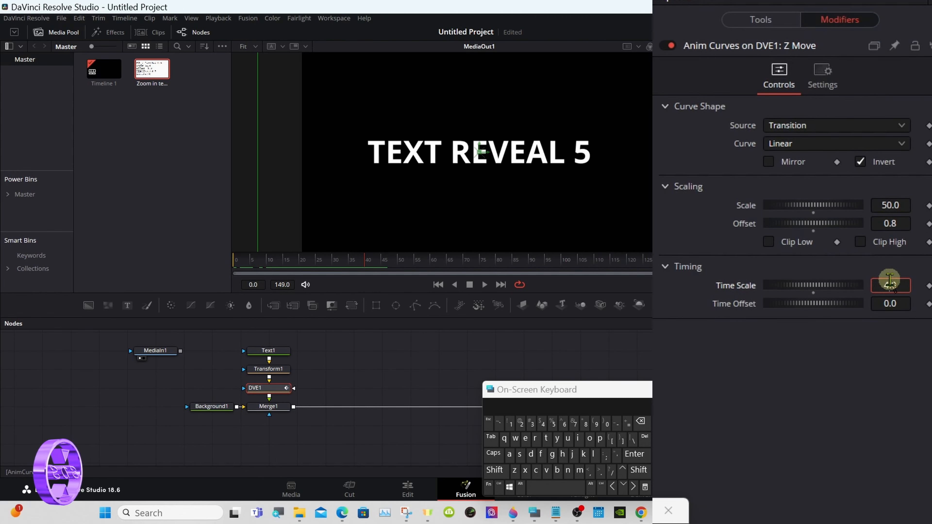
{"action": "left_click", "coordinate": [640, 422]}
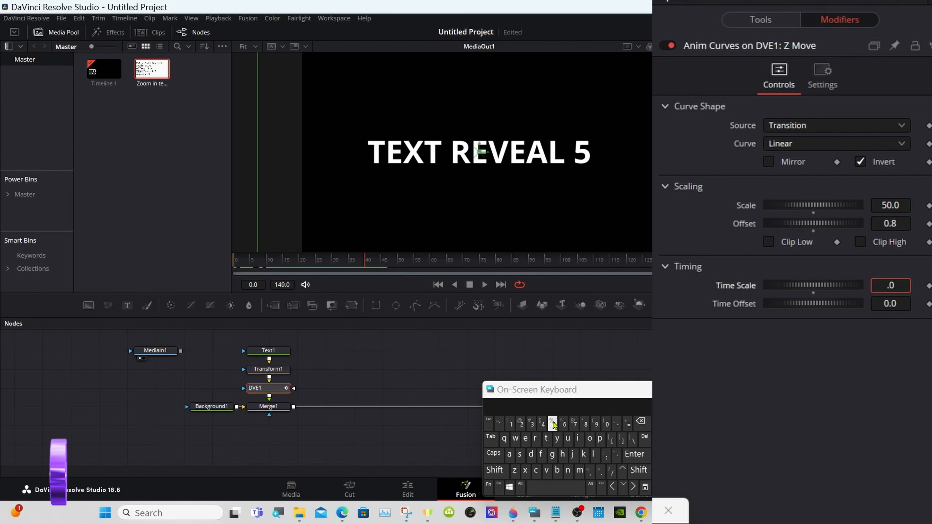
{"action": "left_click", "coordinate": [532, 423]}
{"action": "left_click", "coordinate": [634, 454]}
{"action": "left_click_drag", "start_coordinate": [335, 258], "coordinate": [399, 255]}
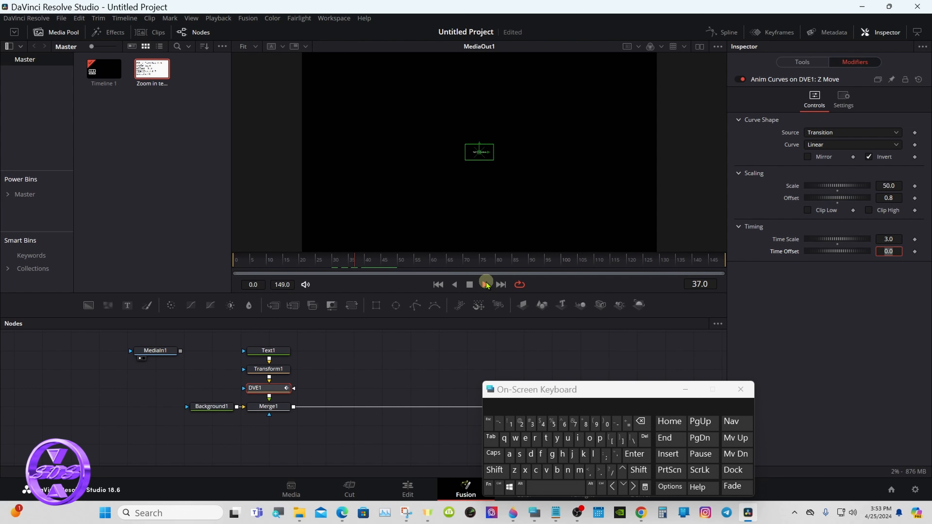
{"action": "left_click", "coordinate": [469, 285]}
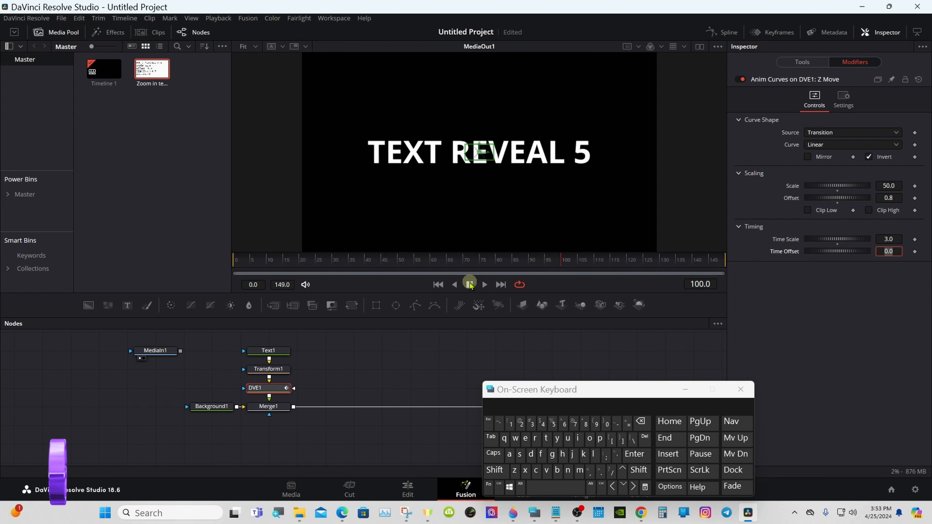
Step: Set the Anim Curves modifier's Time Scale back to 4.0
{"action": "left_click", "coordinate": [889, 239]}
{"action": "left_click", "coordinate": [641, 421]}
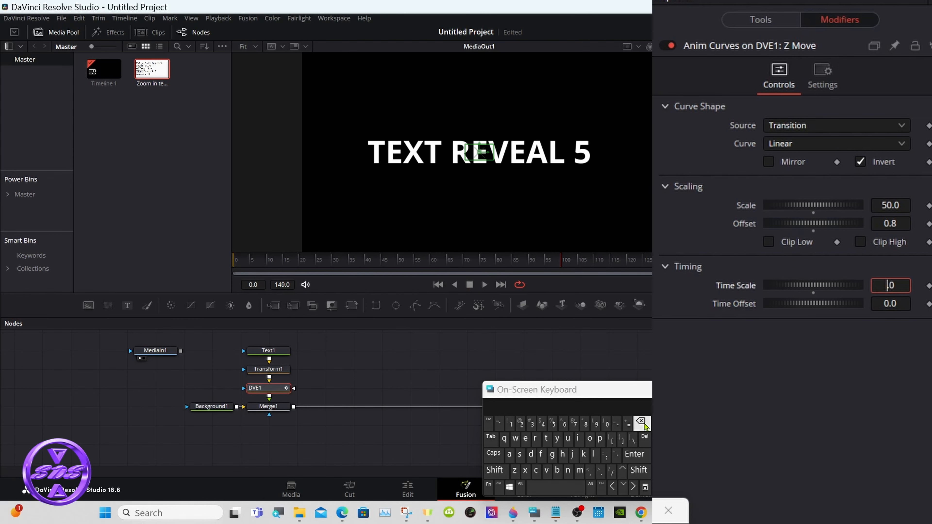
{"action": "left_click", "coordinate": [543, 423]}
{"action": "left_click", "coordinate": [636, 461]}
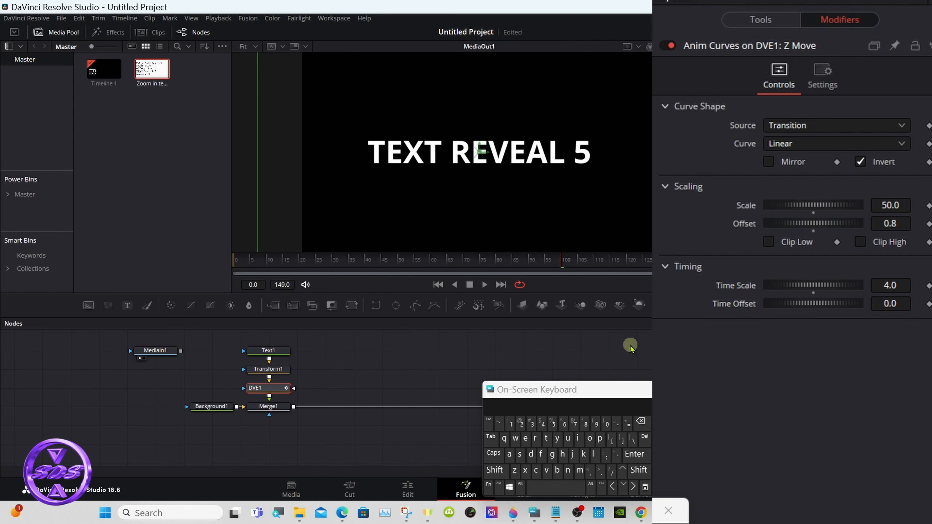
Step: Play the finished zoom and review the DVE node's Z Move and its Anim Curves modifier settings
{"action": "left_click", "coordinate": [485, 285]}
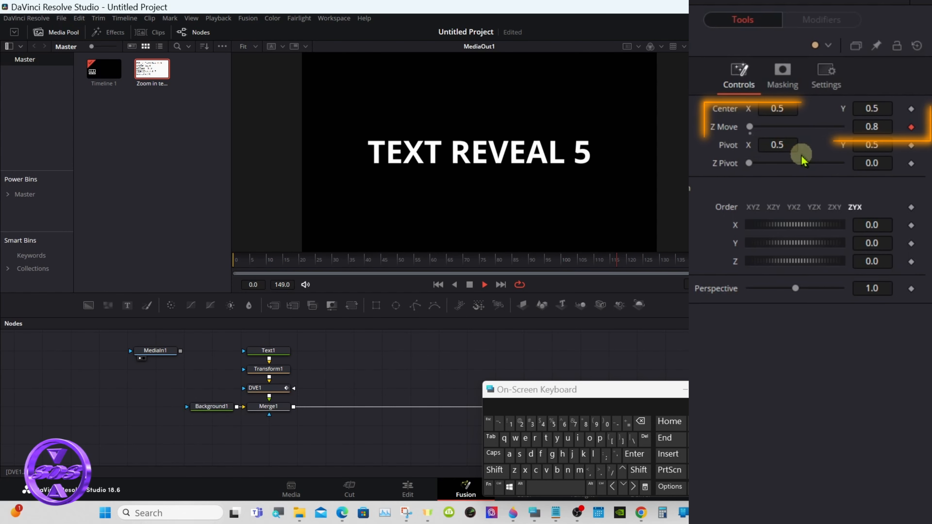
{"action": "left_click", "coordinate": [469, 284]}
{"action": "left_click", "coordinate": [267, 388]}
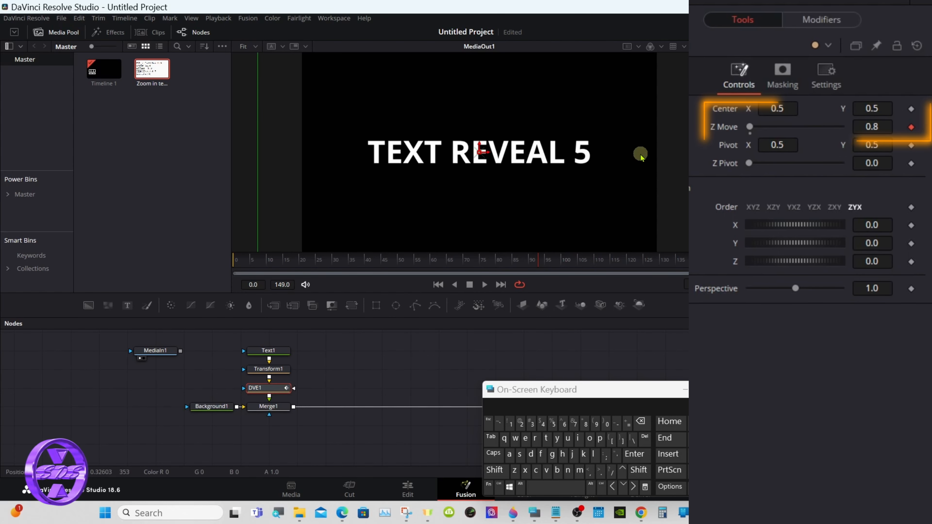
{"action": "left_click", "coordinate": [821, 20]}
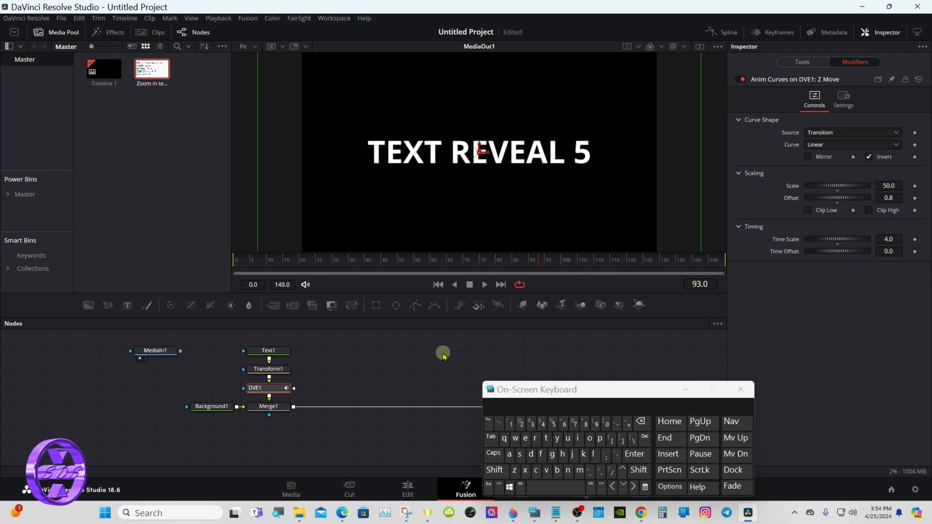
Step: Move the text node up and insert a Drop Shadow node between it and the Transform node
{"action": "left_click", "coordinate": [267, 348]}
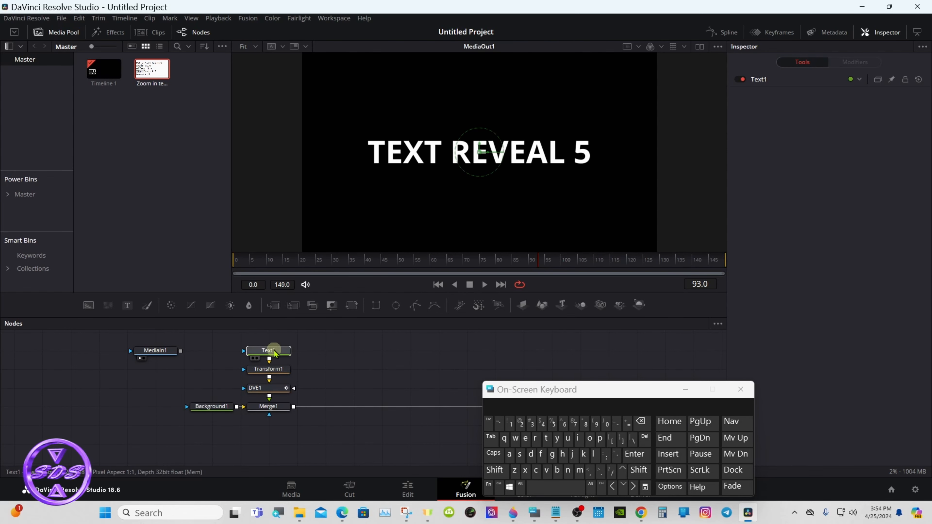
{"action": "left_click_drag", "start_coordinate": [267, 353], "coordinate": [275, 335]}
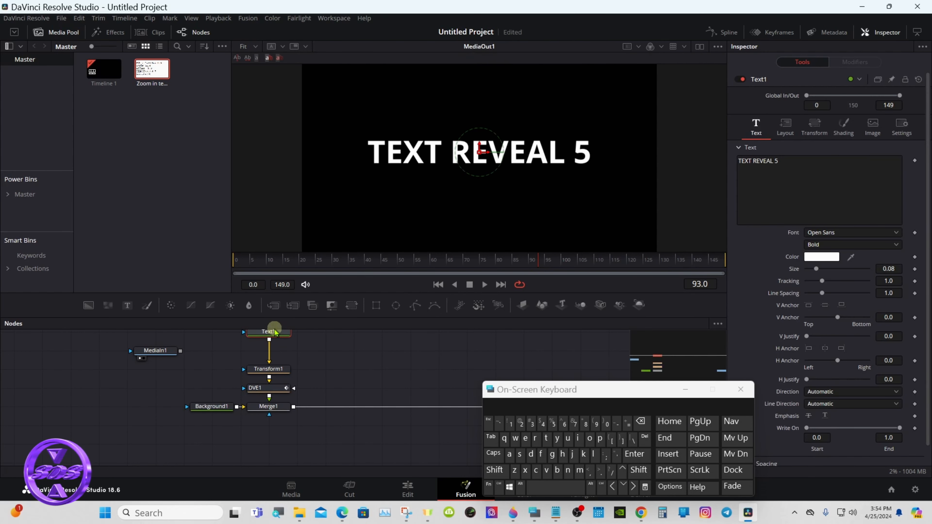
{"action": "left_click_drag", "start_coordinate": [536, 393], "coordinate": [540, 336]}
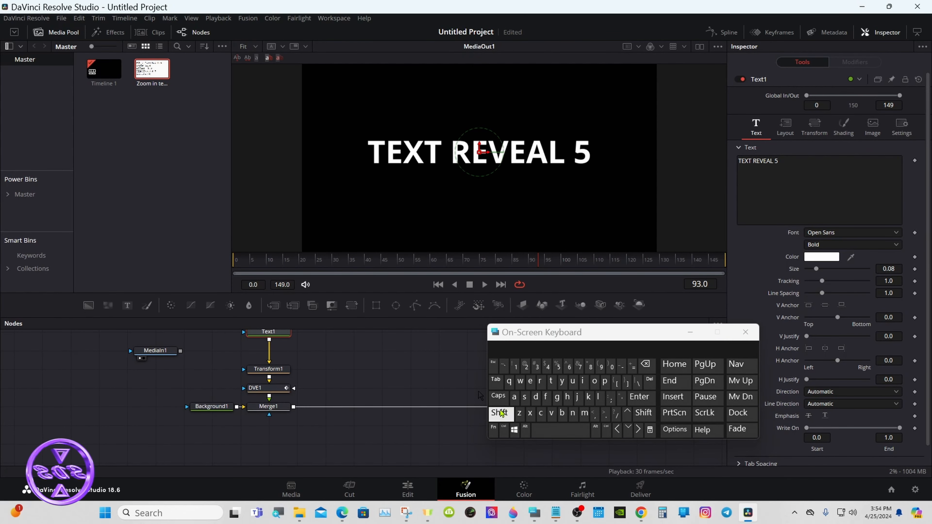
{"action": "left_click", "coordinate": [501, 414]}
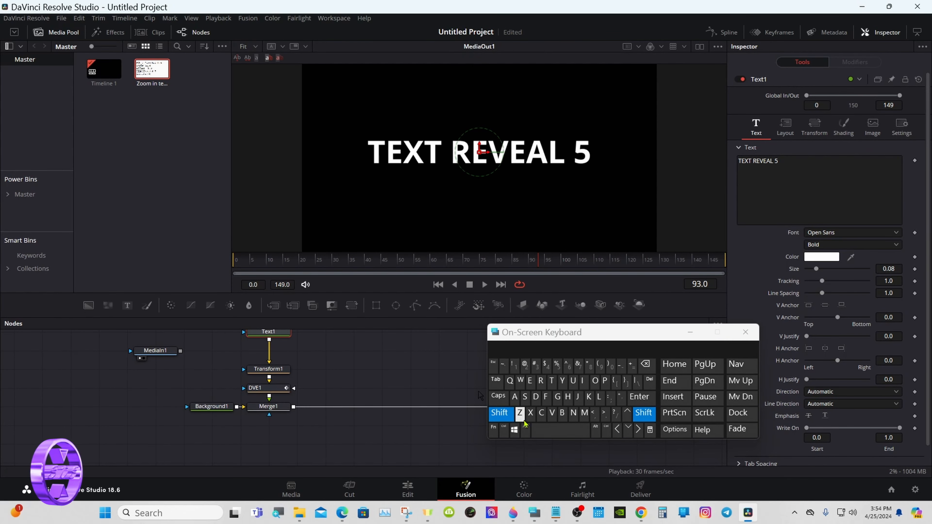
{"action": "left_click", "coordinate": [560, 431]}
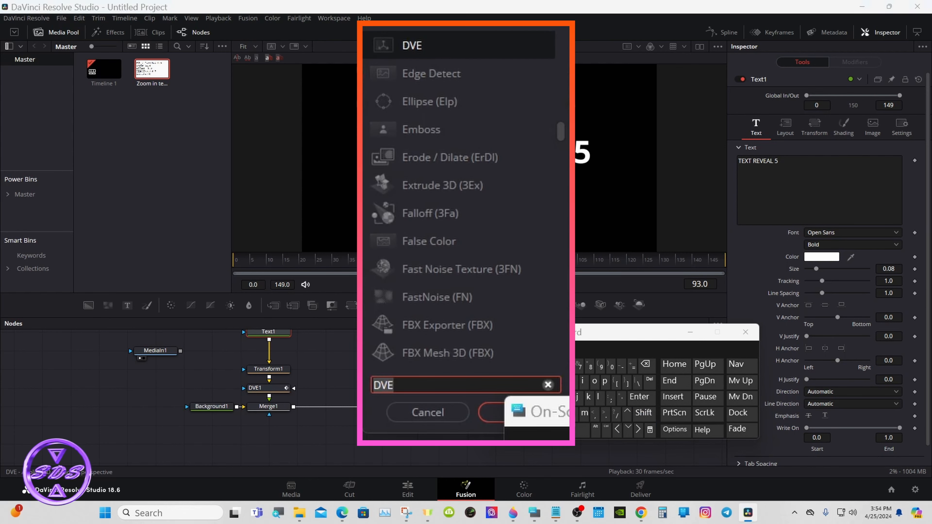
{"action": "type", "text": "d"}
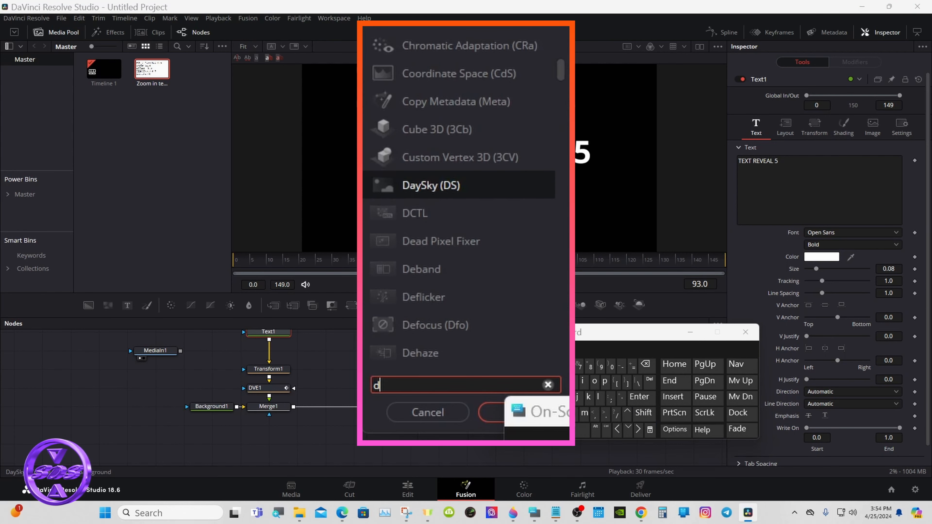
{"action": "type", "text": "r"}
{"action": "left_click", "coordinate": [470, 100]}
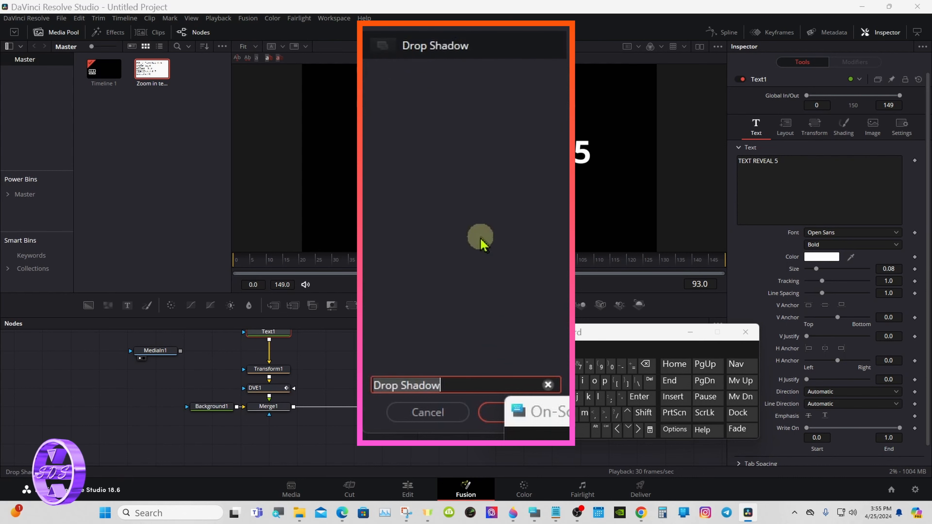
{"action": "left_click", "coordinate": [494, 413]}
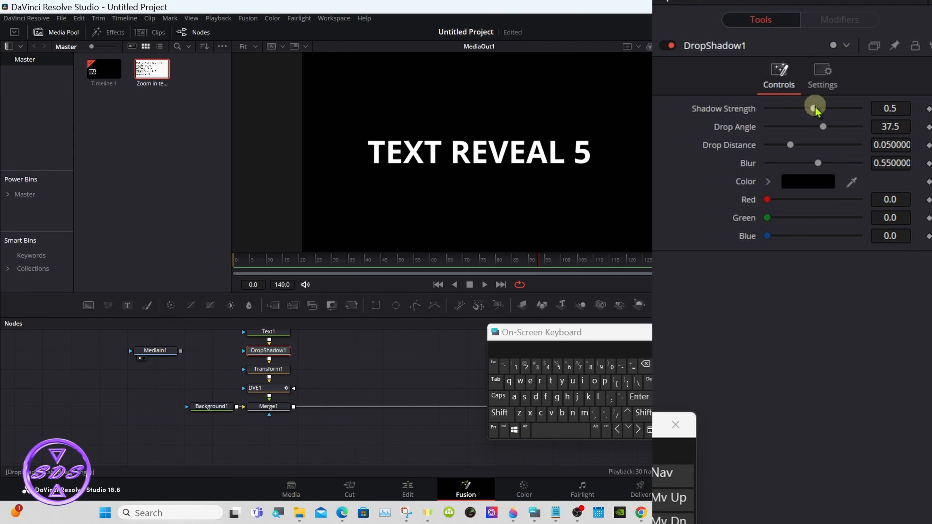
Step: Set the Drop Shadow node's Shadow Strength to 0.0 and select the MediaOut node
{"action": "left_click_drag", "start_coordinate": [814, 109], "coordinate": [739, 110]}
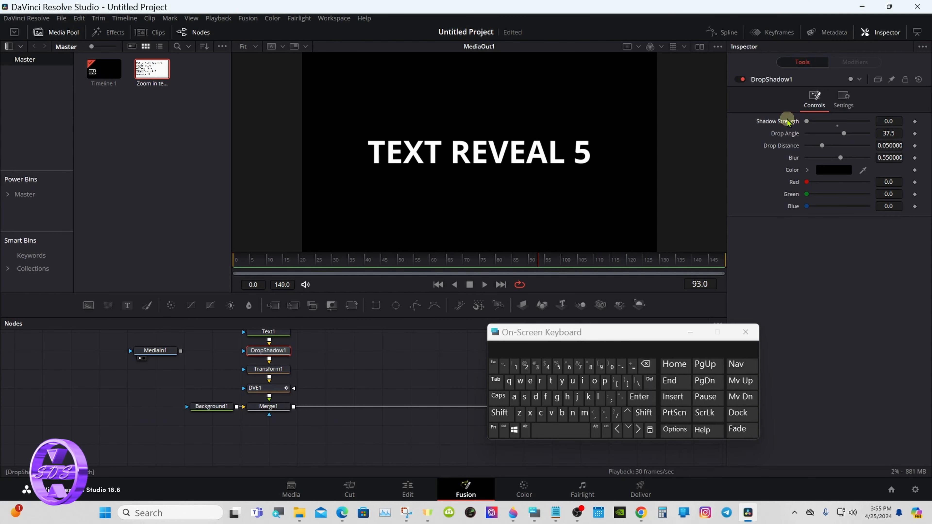
{"action": "left_click_drag", "start_coordinate": [527, 334], "coordinate": [482, 359]}
{"action": "left_click", "coordinate": [580, 406]}
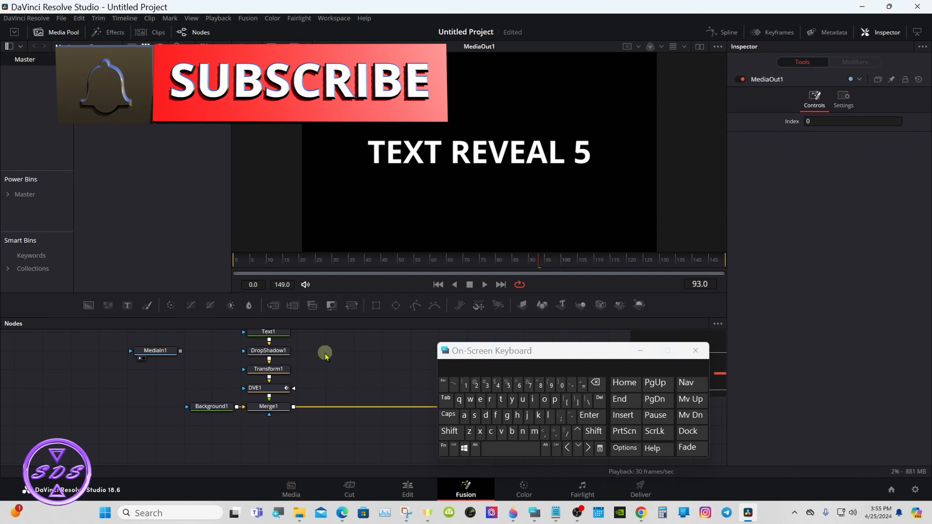
Step: Change the text node's first shading element to a Gradient fill
{"action": "left_click", "coordinate": [270, 332]}
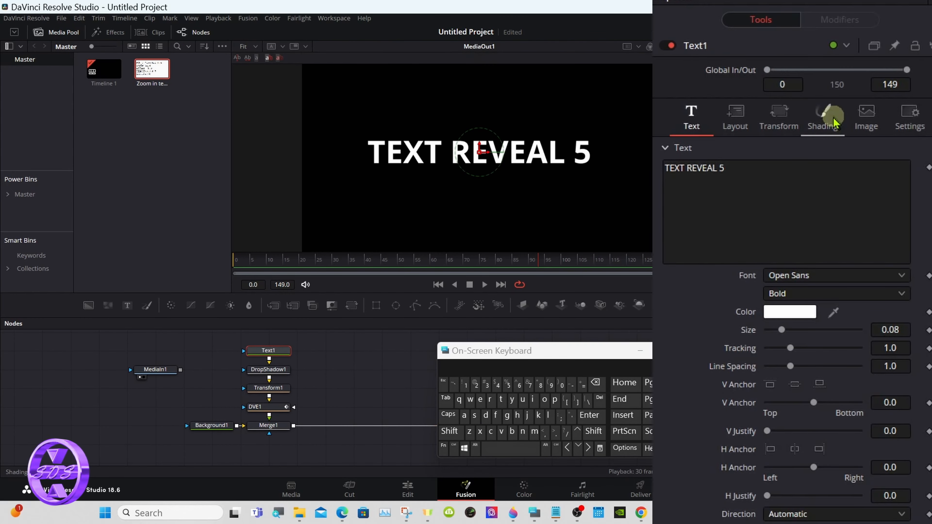
{"action": "left_click", "coordinate": [830, 117]}
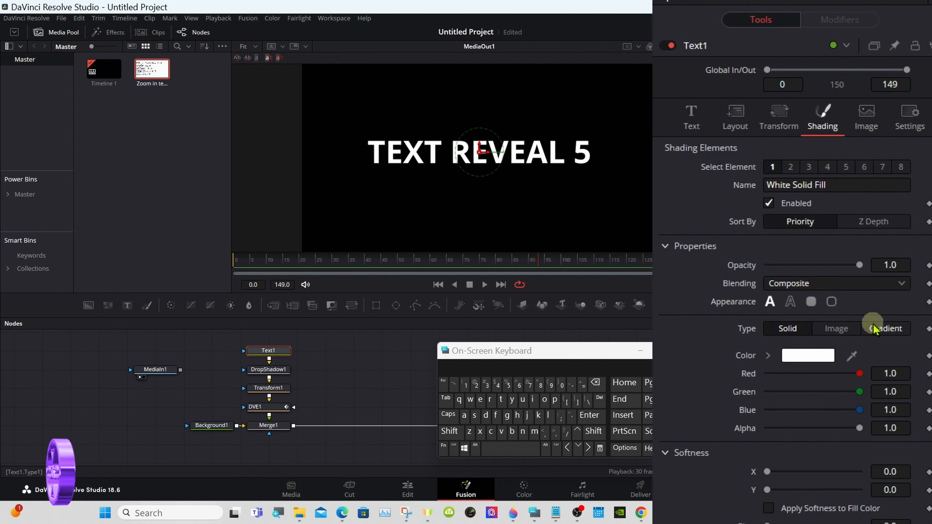
{"action": "left_click", "coordinate": [886, 328]}
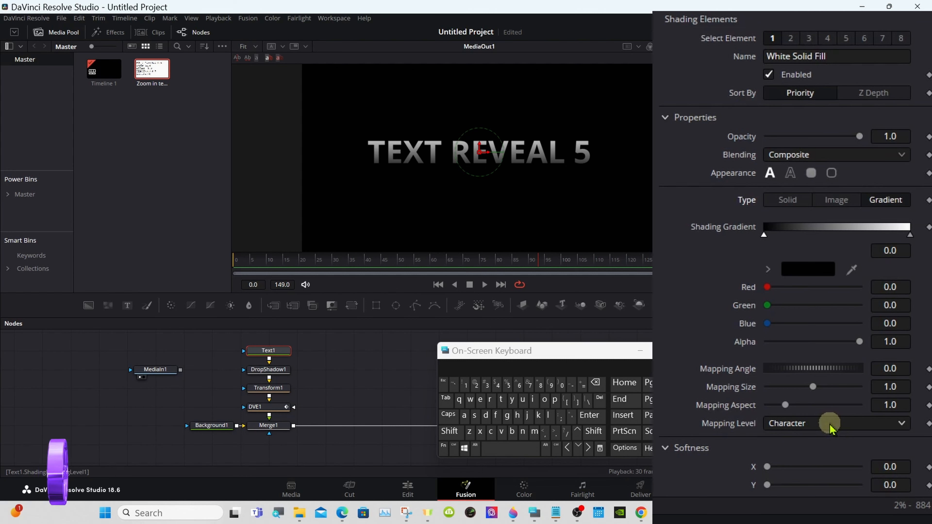
Step: Set the gradient fill's Mapping Level to Word
{"action": "left_click", "coordinate": [830, 426]}
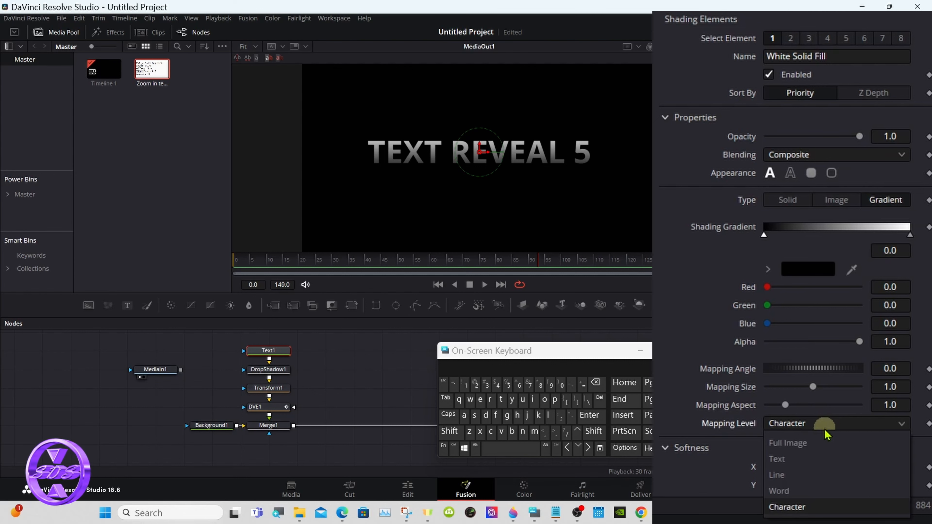
{"action": "left_click", "coordinate": [801, 489]}
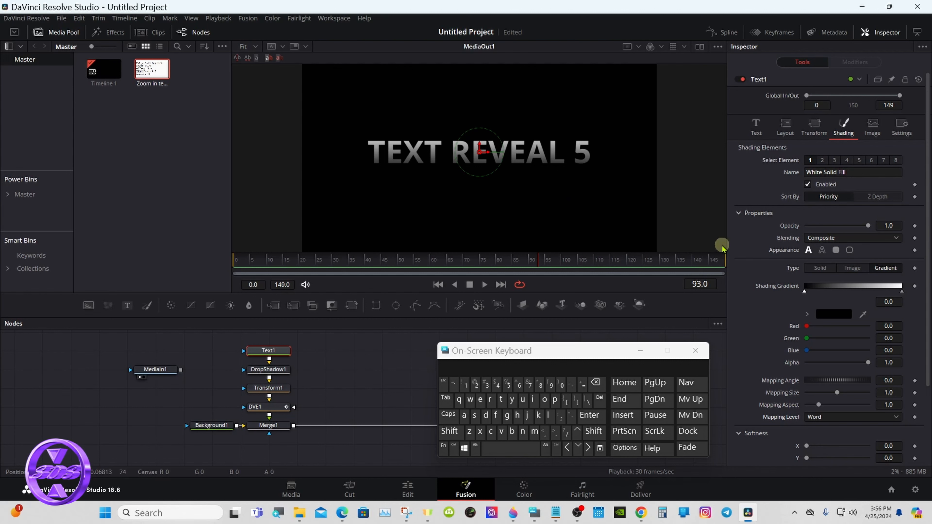
Step: Switch the text's first shading element back to a Solid fill, trying the Text Outline appearance before restoring Text Fill
{"action": "left_click", "coordinate": [820, 267]}
{"action": "left_click", "coordinate": [822, 252]}
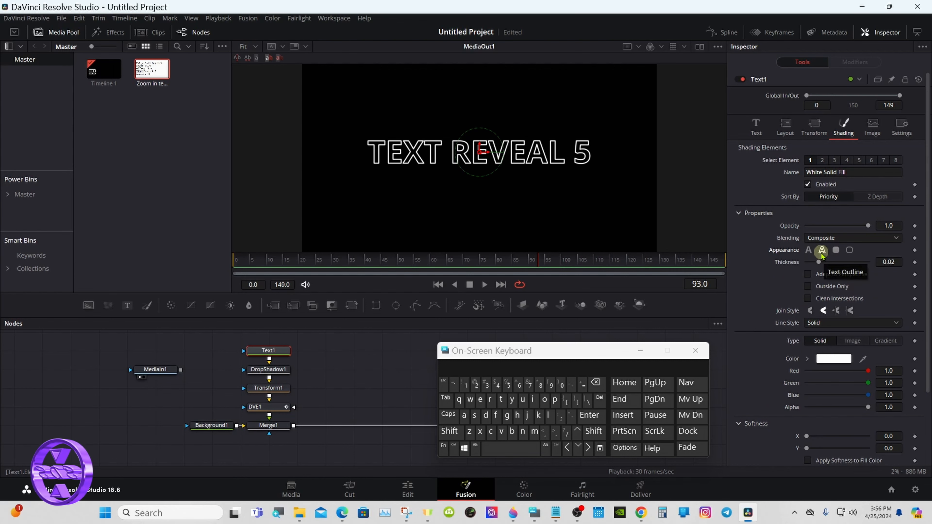
{"action": "left_click", "coordinate": [809, 251]}
Step: Cut the unused MediaIn1 node out of the node graph
{"action": "left_click_drag", "start_coordinate": [505, 352], "coordinate": [536, 346]}
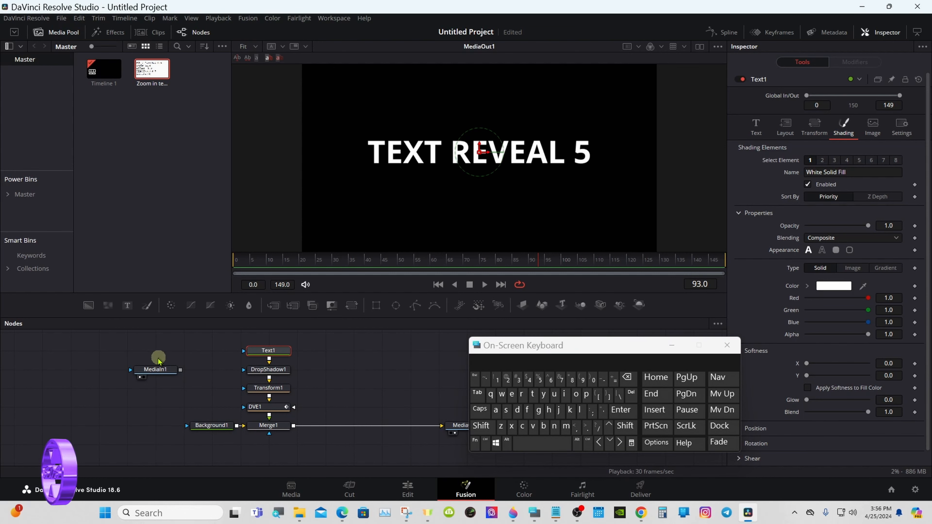
{"action": "left_click", "coordinate": [154, 370]}
{"action": "right_click", "coordinate": [153, 370]}
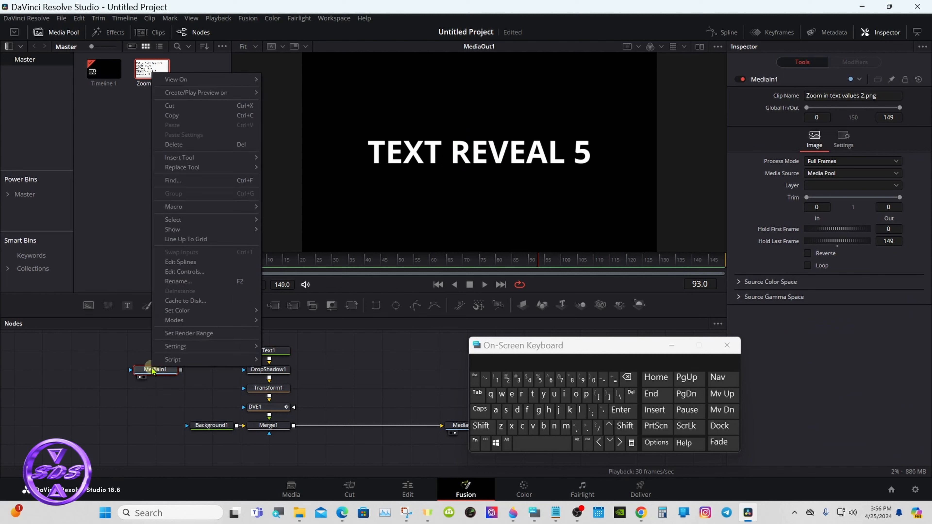
{"action": "left_click", "coordinate": [172, 106]}
Step: Select all the nodes in the Fusion node graph
{"action": "left_click_drag", "start_coordinate": [490, 346], "coordinate": [524, 335]}
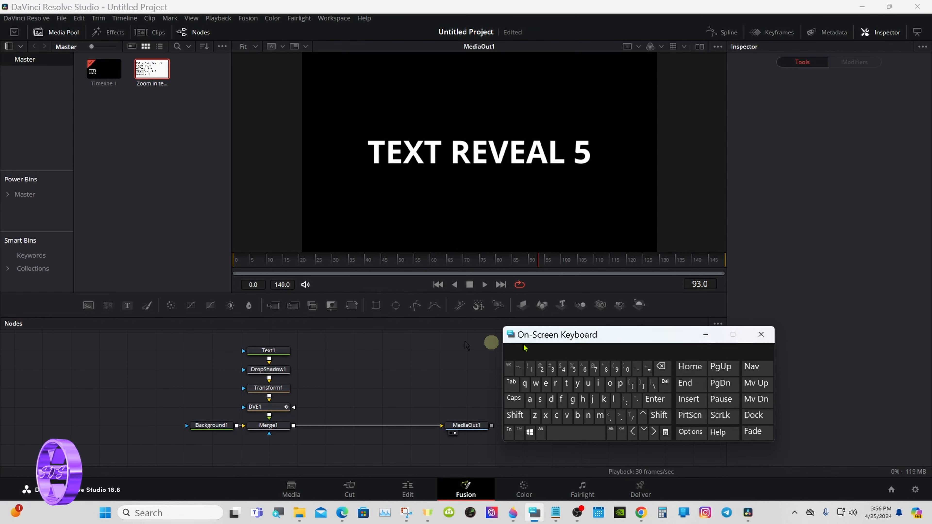
{"action": "left_click", "coordinate": [520, 432]}
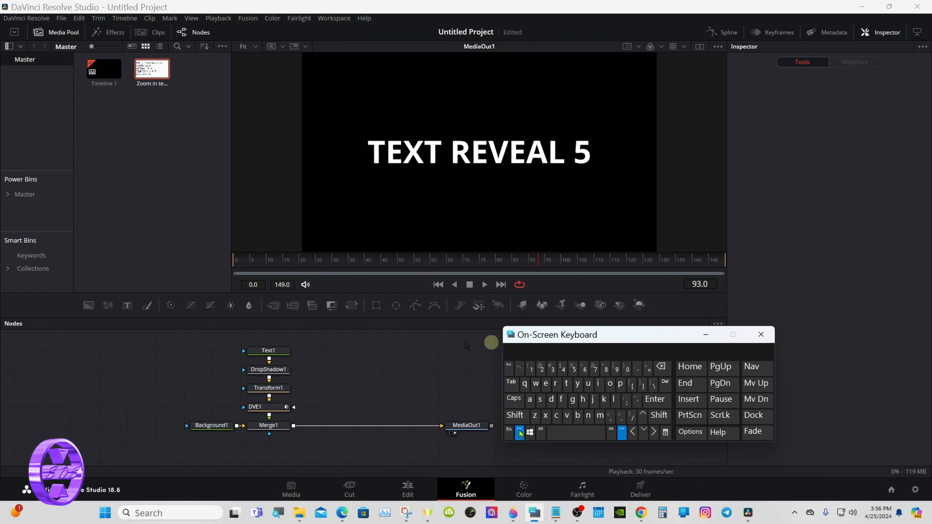
{"action": "left_click", "coordinate": [264, 353], "text": "ctrl"}
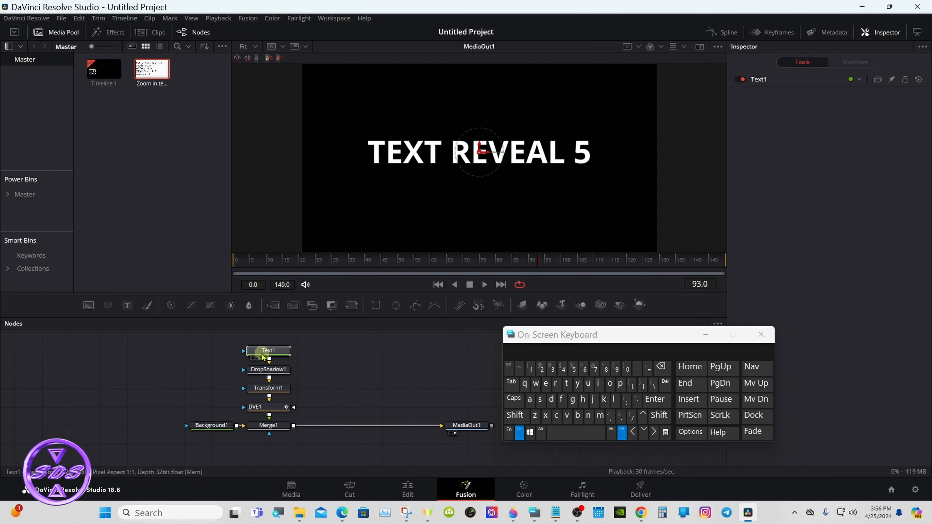
{"action": "left_click", "coordinate": [262, 408], "text": "ctrl"}
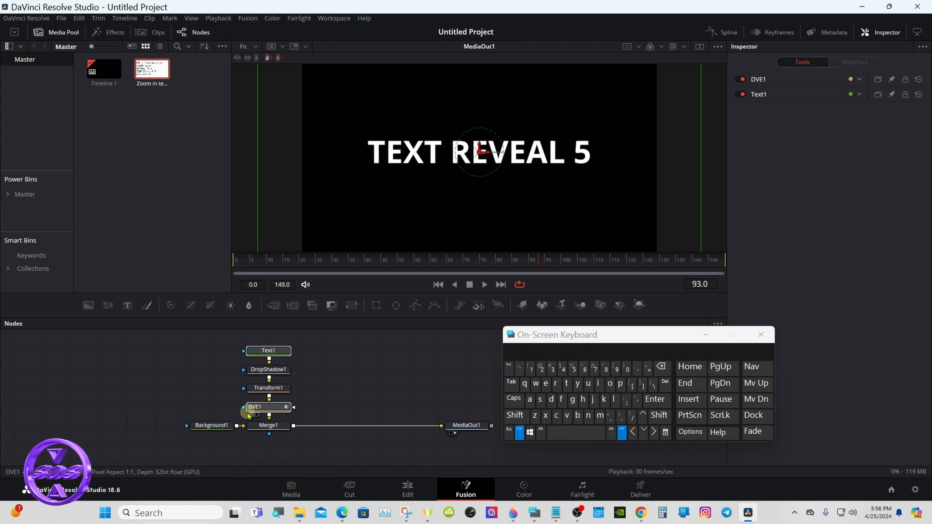
{"action": "left_click", "coordinate": [225, 425], "text": "ctrl"}
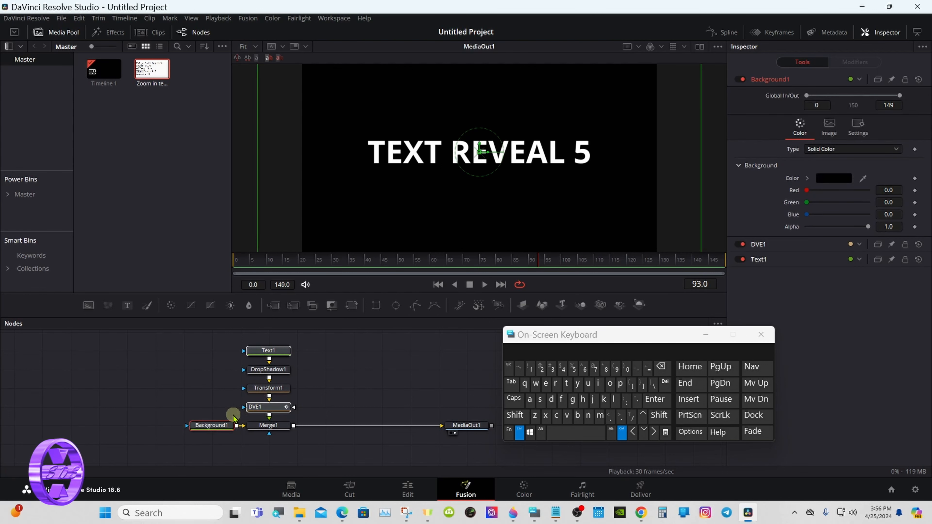
{"action": "left_click", "coordinate": [261, 370], "text": "ctrl"}
{"action": "left_click", "coordinate": [531, 400]}
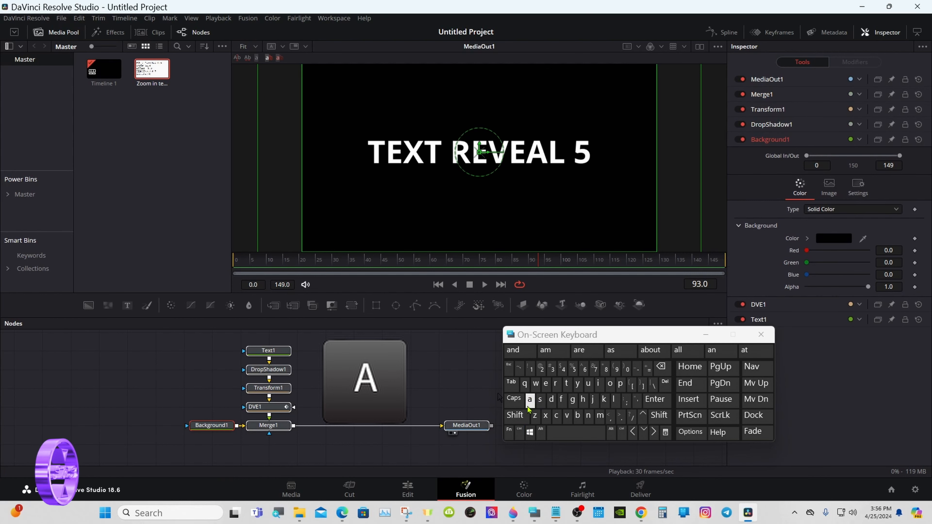
Step: Start creating a macro from the selected nodes and move its editor window clear of the Media Pool
{"action": "left_click", "coordinate": [520, 433]}
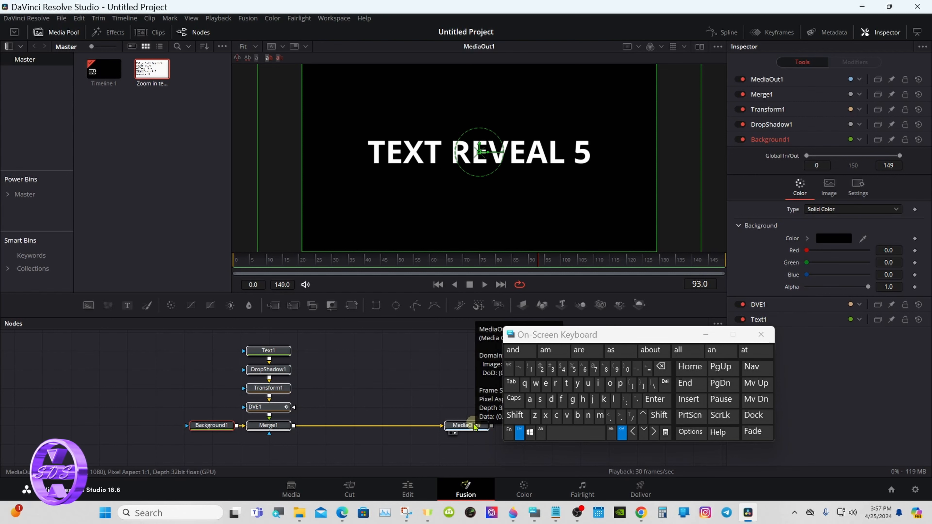
{"action": "right_click", "coordinate": [224, 427]}
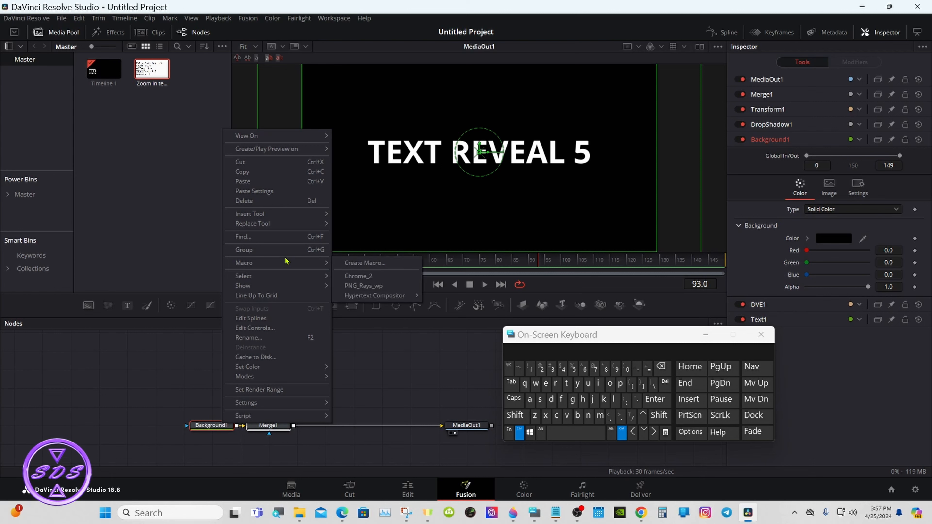
{"action": "mouse_move", "coordinate": [288, 264]}
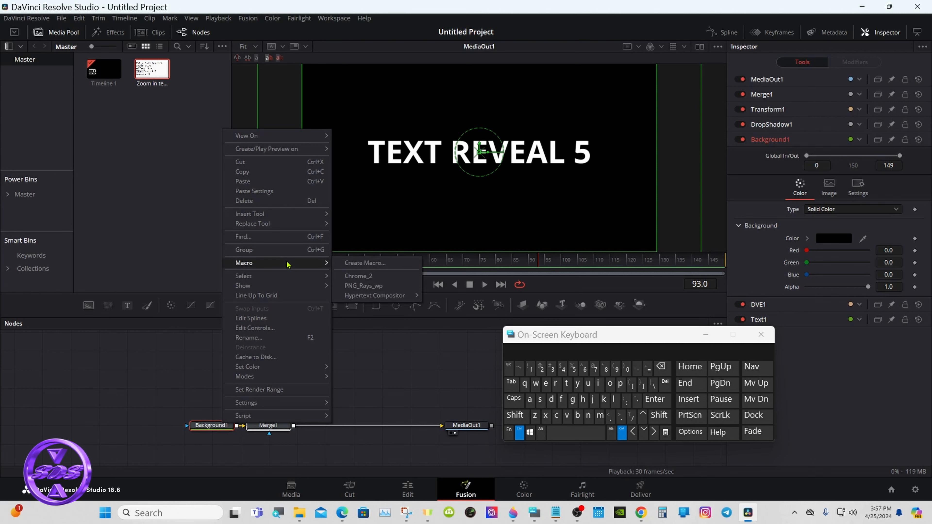
{"action": "left_click", "coordinate": [384, 264]}
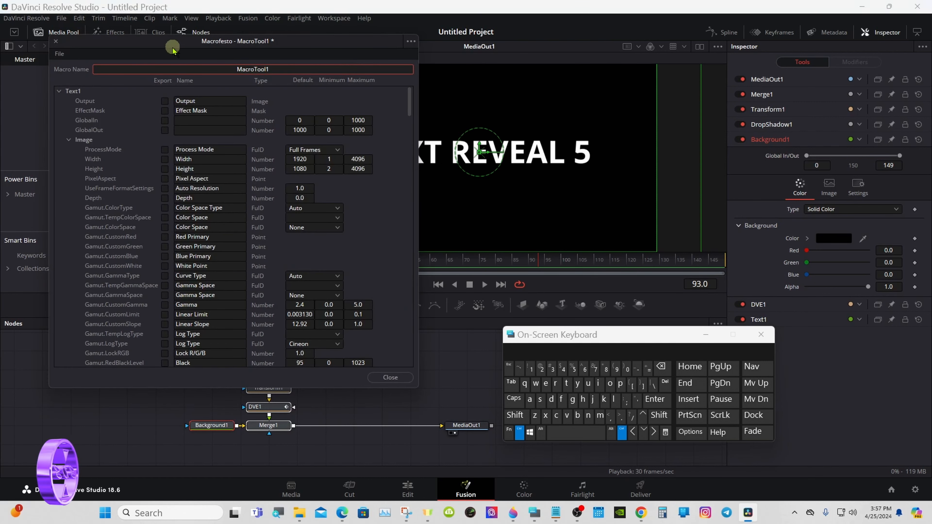
{"action": "left_click_drag", "start_coordinate": [173, 49], "coordinate": [414, 110]}
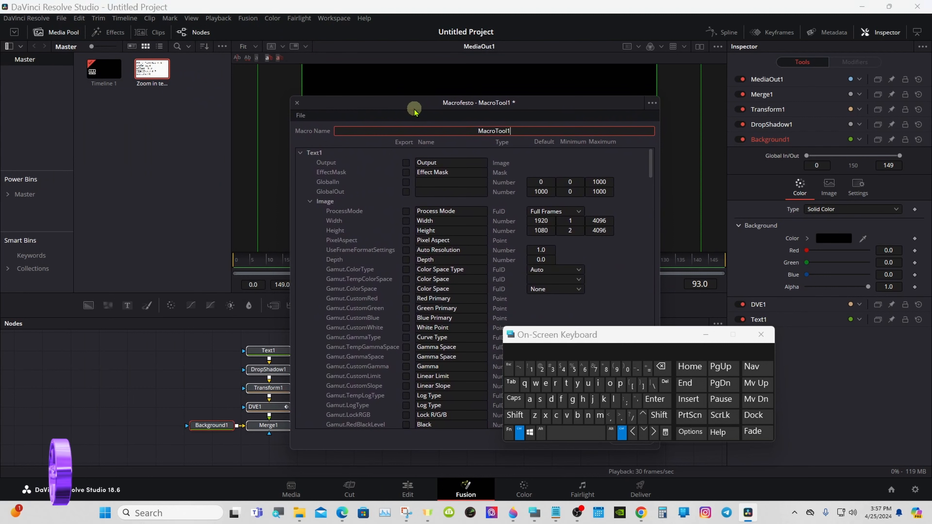
Step: Name the macro "Text Reveal 5"
{"action": "left_click", "coordinate": [520, 433]}
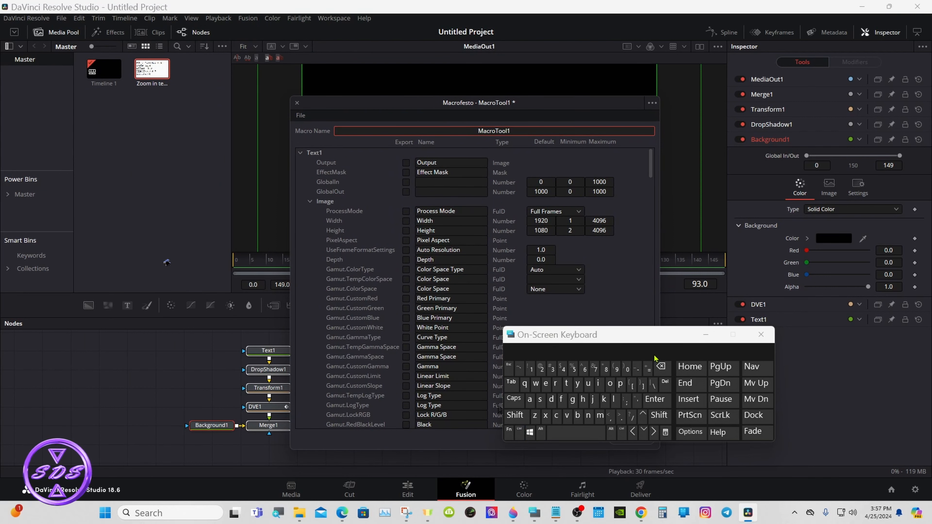
{"action": "left_click", "coordinate": [662, 367]}
{"action": "left_click", "coordinate": [515, 415]}
{"action": "left_click", "coordinate": [567, 383]}
{"action": "left_click", "coordinate": [545, 383]}
{"action": "left_click", "coordinate": [546, 415]}
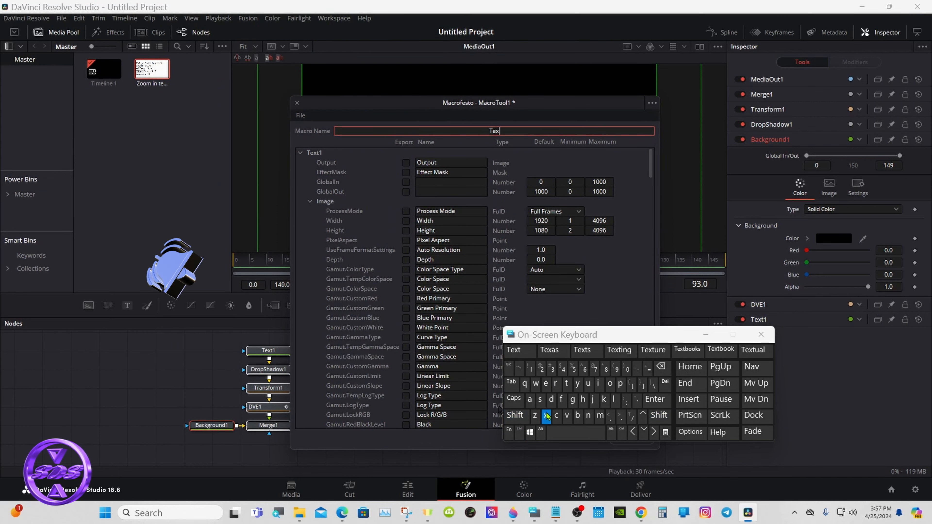
{"action": "left_click", "coordinate": [566, 383]}
{"action": "left_click", "coordinate": [515, 415]}
{"action": "left_click", "coordinate": [555, 383]}
{"action": "left_click", "coordinate": [546, 383]}
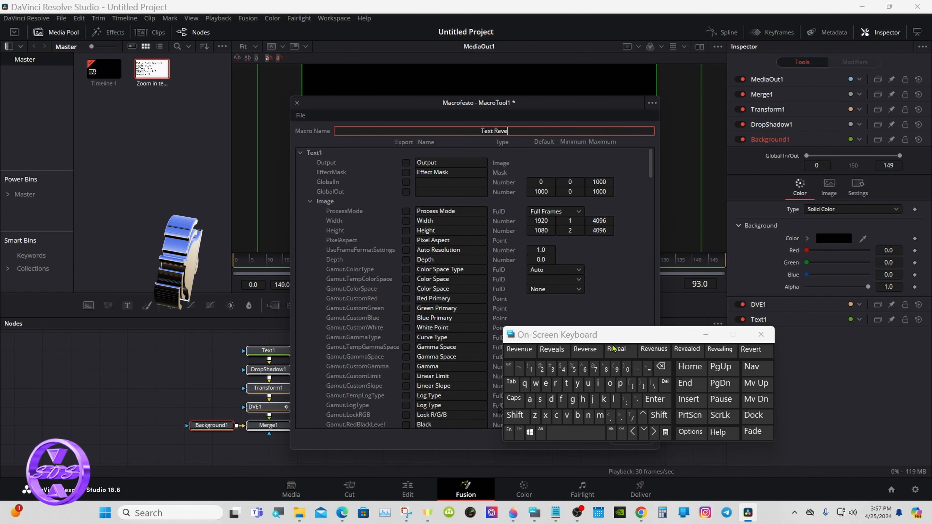
{"action": "left_click", "coordinate": [620, 351]}
{"action": "left_click", "coordinate": [575, 368]}
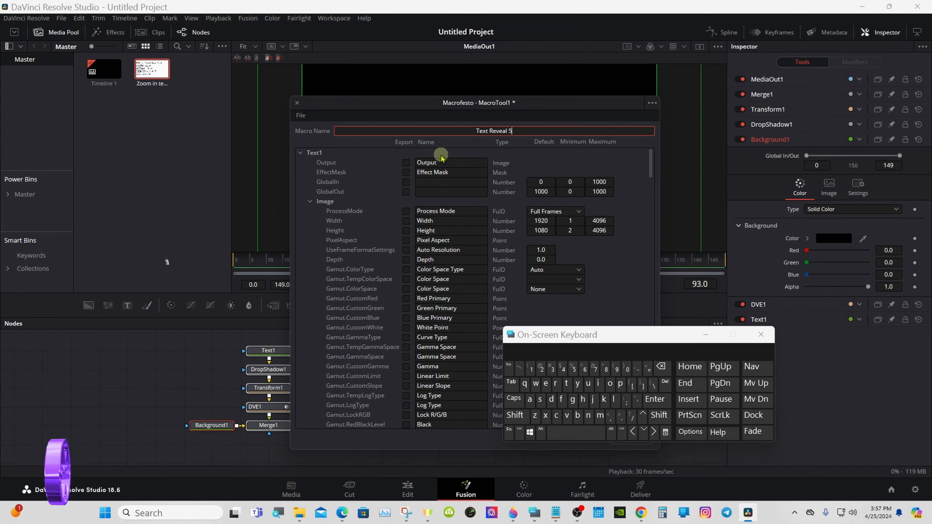
Step: Collapse Text1's Image parameter group in the macro editor and select the Text1 node to show its settings
{"action": "mouse_move", "coordinate": [405, 105]}
{"action": "left_mouse_down"}
{"action": "mouse_move", "coordinate": [406, 149]}
{"action": "mouse_move", "coordinate": [405, 116]}
{"action": "left_mouse_up"}
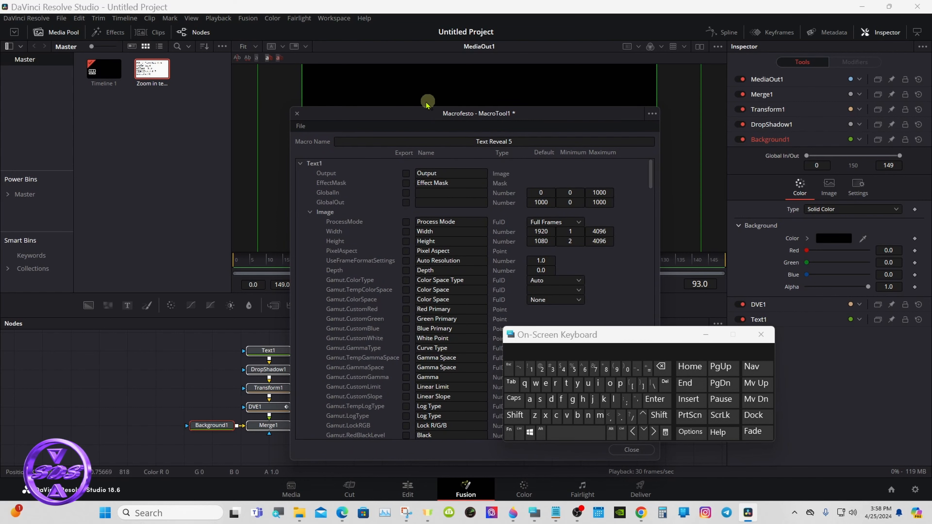
{"action": "left_click_drag", "start_coordinate": [402, 115], "coordinate": [447, 103]}
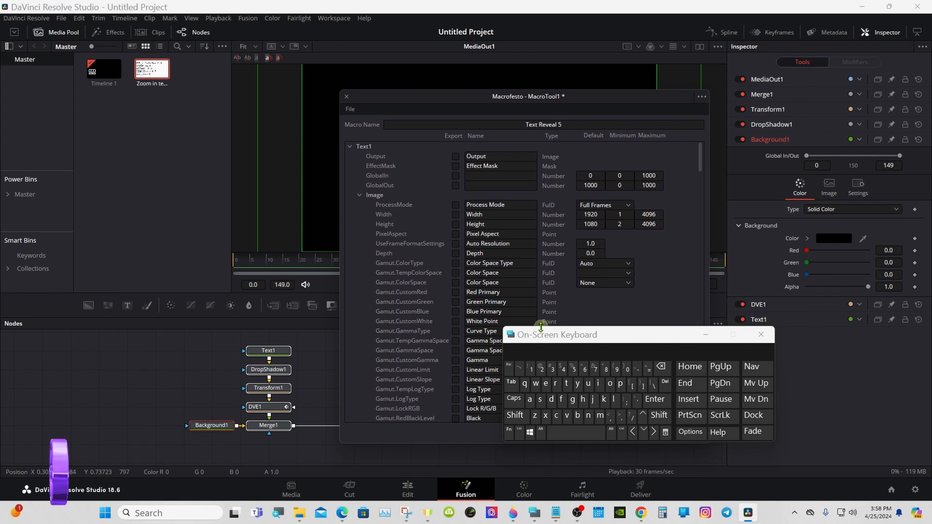
{"action": "left_click_drag", "start_coordinate": [543, 335], "coordinate": [577, 383]}
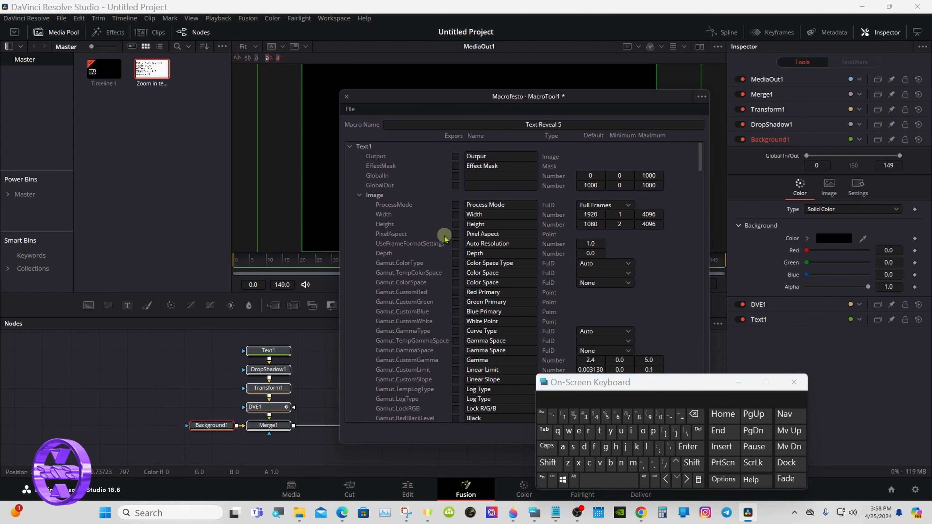
{"action": "left_click", "coordinate": [360, 197]}
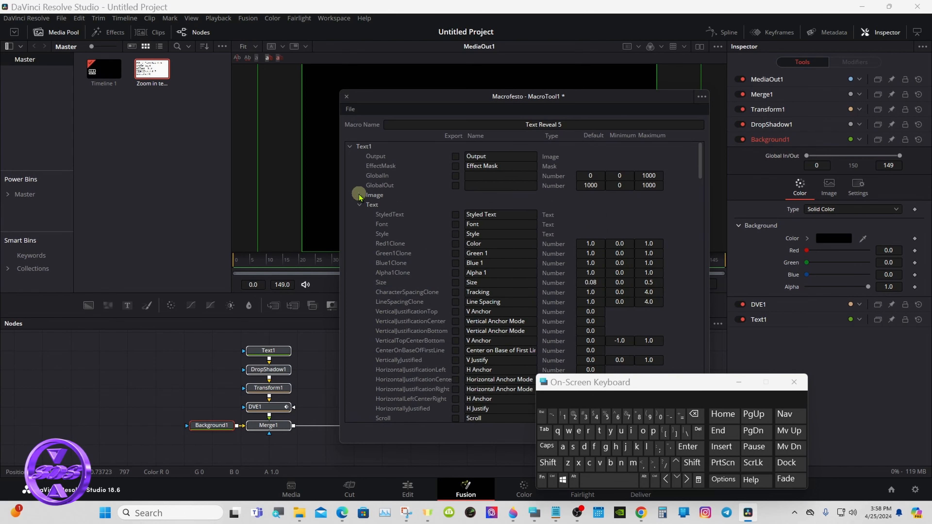
{"action": "left_click", "coordinate": [269, 354]}
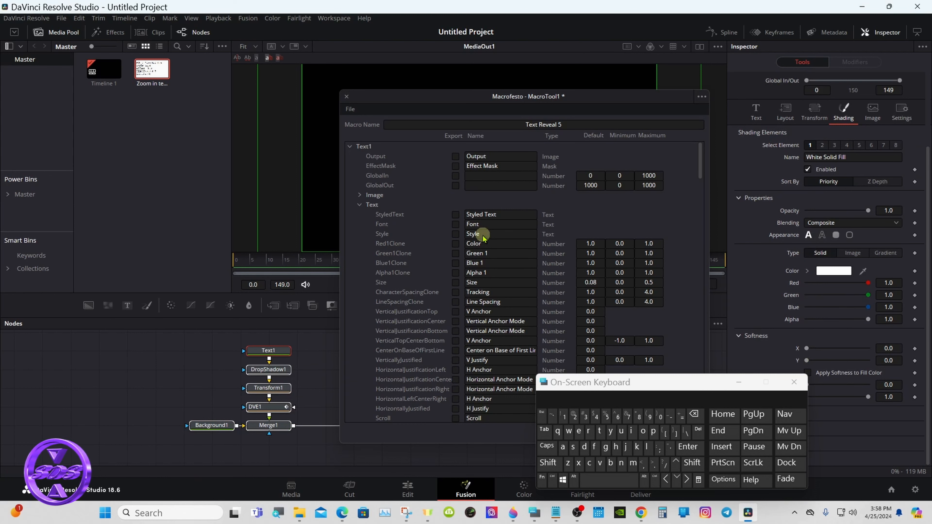
Step: Mark Text1's Styled Text, Font, Style, Color, Green 1, Blue 1, Alpha 1, Size, Tracking and Line Spacing for export
{"action": "left_click_drag", "start_coordinate": [701, 159], "coordinate": [702, 169]}
{"action": "left_click_drag", "start_coordinate": [592, 384], "coordinate": [688, 336]}
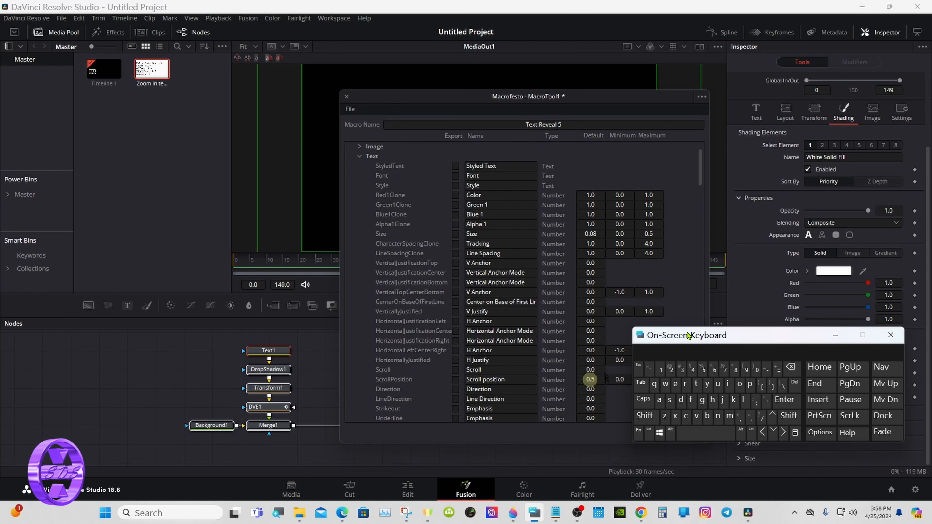
{"action": "left_click", "coordinate": [455, 166]}
{"action": "left_click", "coordinate": [456, 176]}
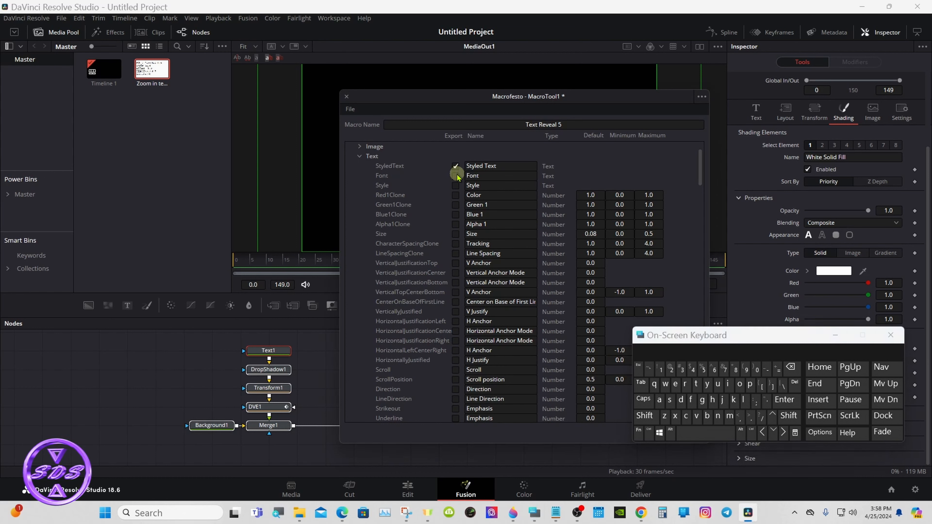
{"action": "left_click", "coordinate": [455, 186]}
{"action": "left_click", "coordinate": [456, 195]}
{"action": "left_click", "coordinate": [456, 205]}
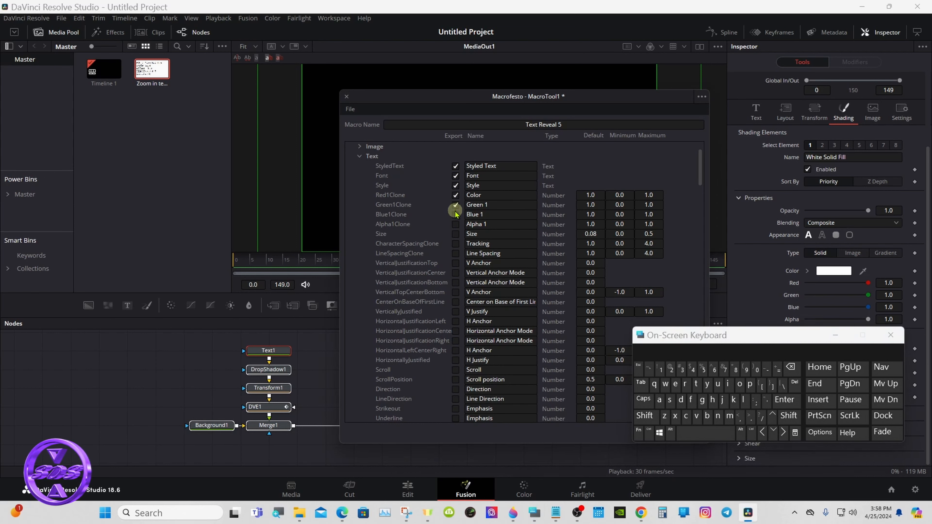
{"action": "left_click", "coordinate": [455, 214]}
{"action": "left_click", "coordinate": [456, 224]}
{"action": "left_click", "coordinate": [456, 234]}
{"action": "left_click", "coordinate": [455, 244]}
{"action": "left_click", "coordinate": [455, 254]}
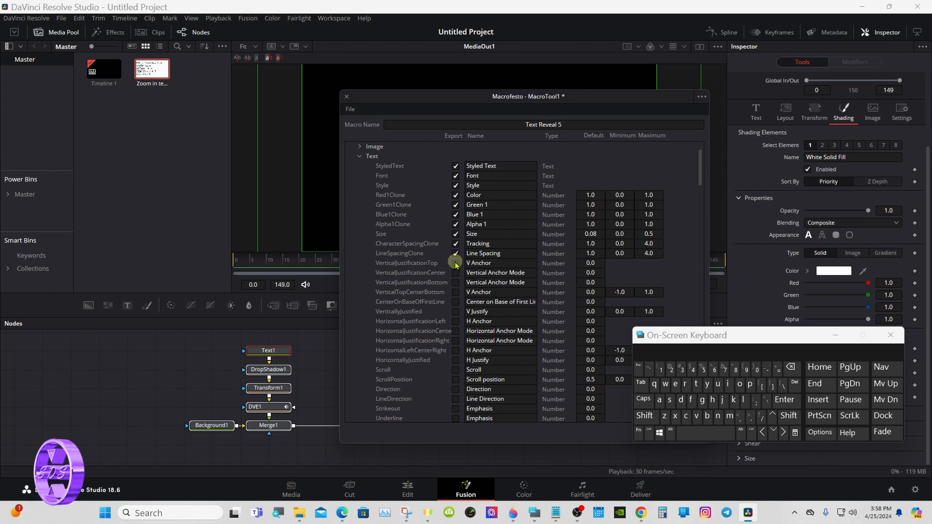
Step: Mark Text1's vertical justification Top, Center, Bottom and TopCenterBottom controls and Center on Base of First Line for export
{"action": "left_click", "coordinate": [455, 263]}
{"action": "left_click", "coordinate": [455, 272]}
{"action": "left_click", "coordinate": [455, 283]}
{"action": "left_click", "coordinate": [455, 292]}
{"action": "left_click", "coordinate": [455, 302]}
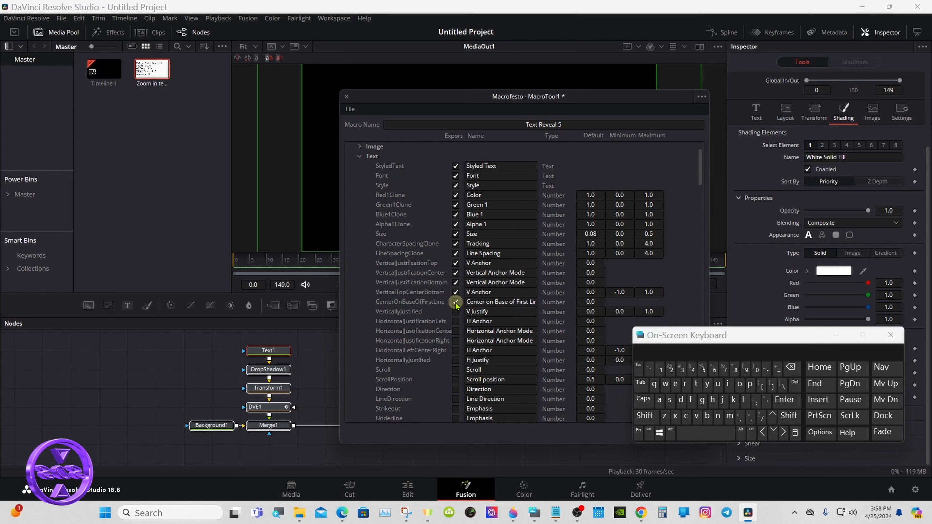
Step: Mark Text1's horizontal justification Left, Center, Right and LeftCenterRight controls and Strikeout for export
{"action": "left_click", "coordinate": [456, 321]}
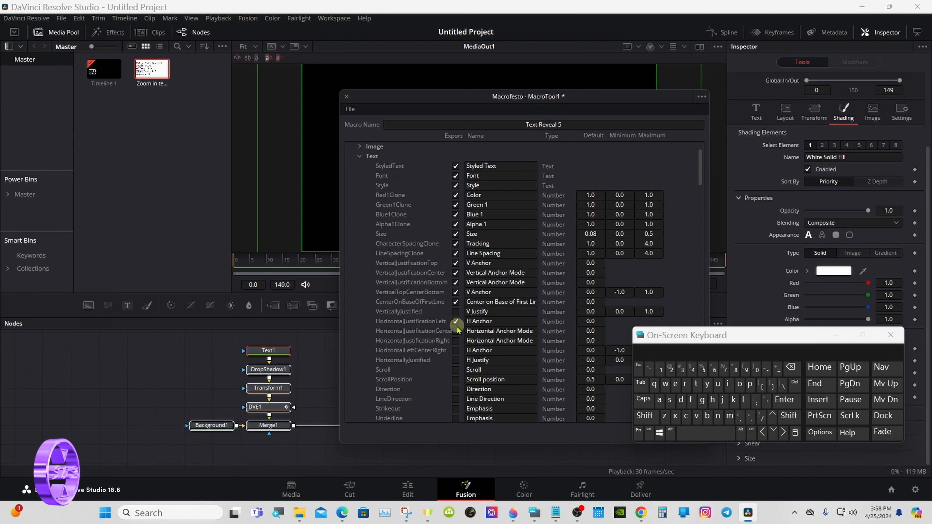
{"action": "left_click", "coordinate": [456, 331]}
{"action": "left_click", "coordinate": [455, 341]}
{"action": "left_click", "coordinate": [456, 351]}
{"action": "left_click", "coordinate": [455, 409]}
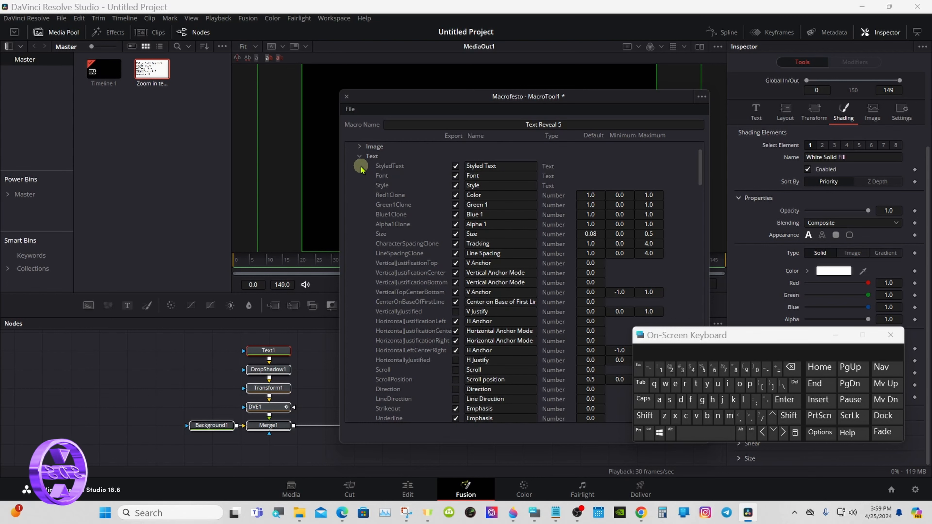
Step: Collapse Text1's Text, Layout and Transform parameter groups to reach the Shading parameters
{"action": "left_click", "coordinate": [360, 157]}
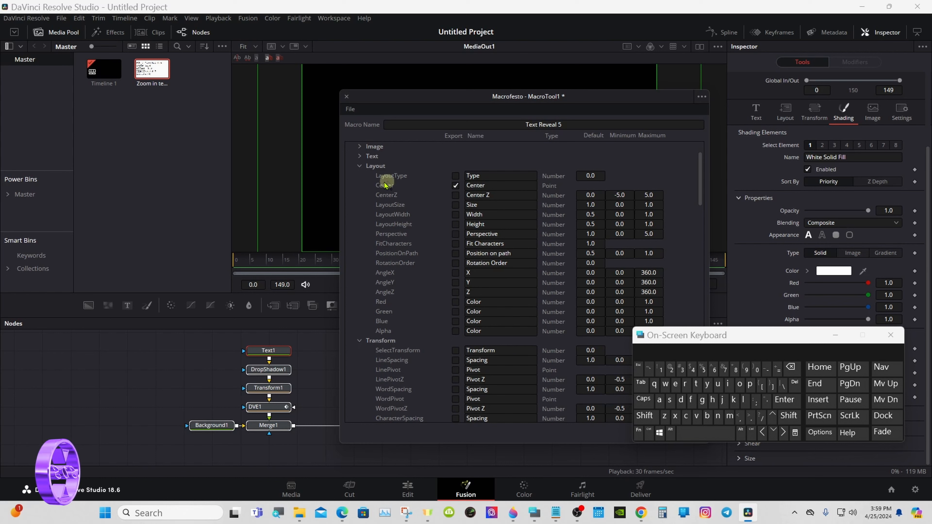
{"action": "left_click", "coordinate": [359, 168]}
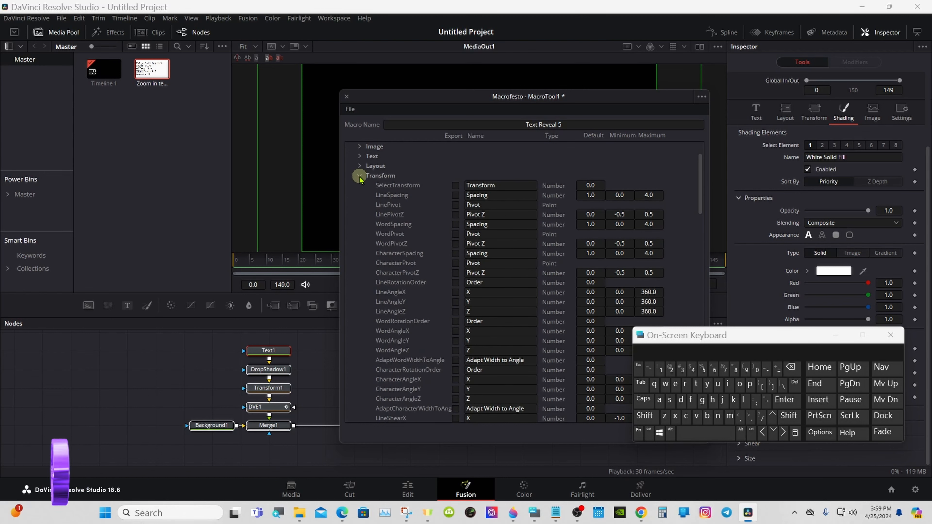
{"action": "left_click", "coordinate": [360, 175]}
{"action": "left_click", "coordinate": [360, 185]}
{"action": "left_click_drag", "start_coordinate": [698, 176], "coordinate": [699, 187]}
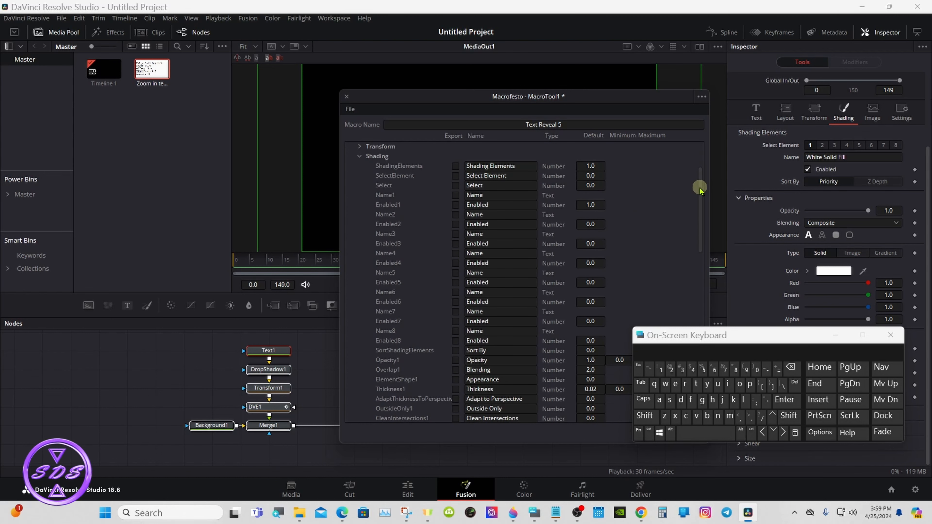
Step: Mark Text1's Shading Elements, Select Element, Opacity, Appearance, Thickness and Outside Only shading parameters for export
{"action": "left_click", "coordinate": [456, 167]}
{"action": "left_click", "coordinate": [457, 175]}
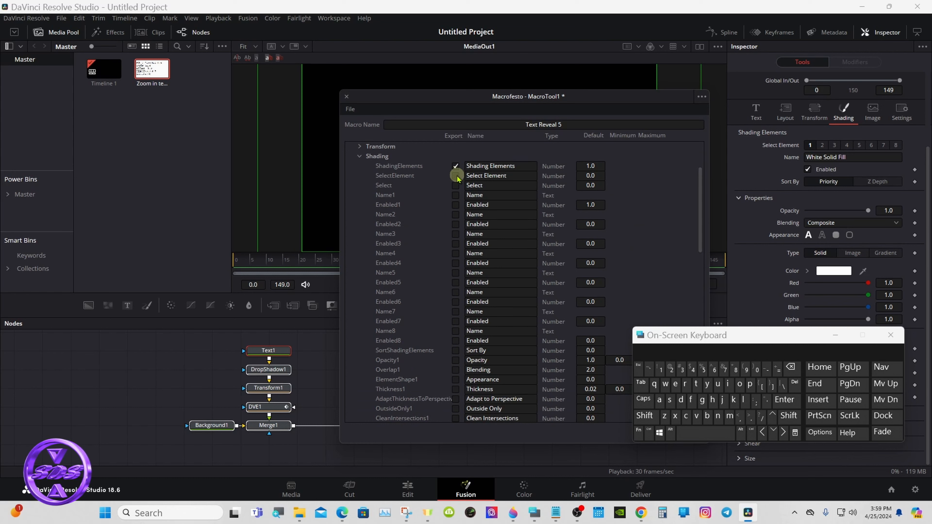
{"action": "left_click_drag", "start_coordinate": [699, 180], "coordinate": [698, 229]}
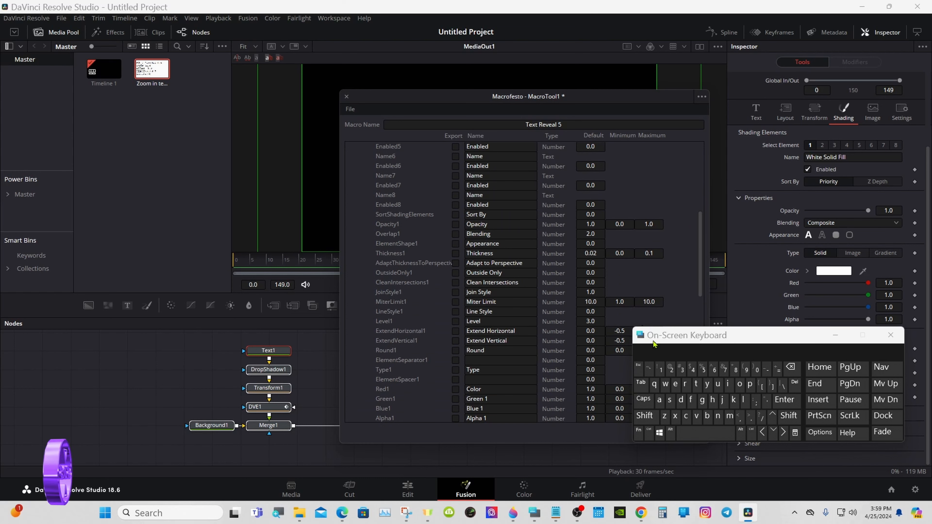
{"action": "left_click_drag", "start_coordinate": [669, 345], "coordinate": [617, 379]}
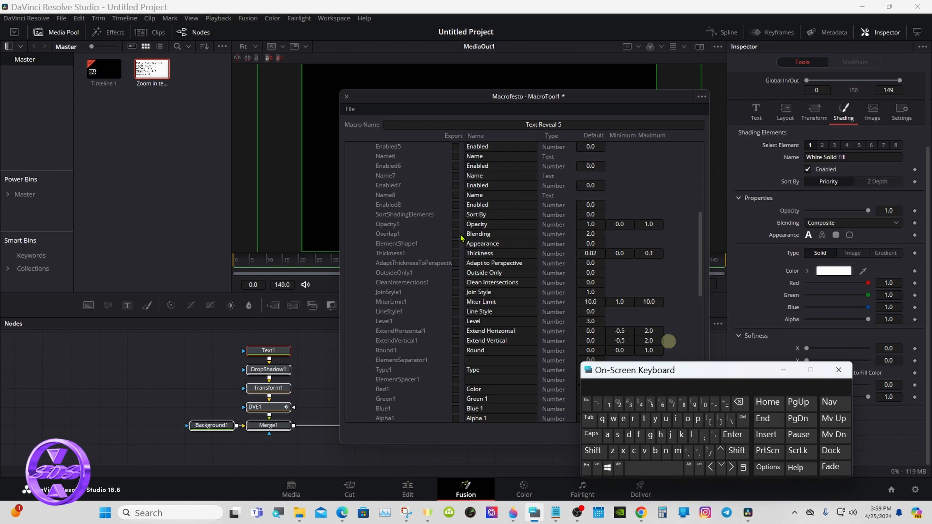
{"action": "left_click", "coordinate": [455, 224]}
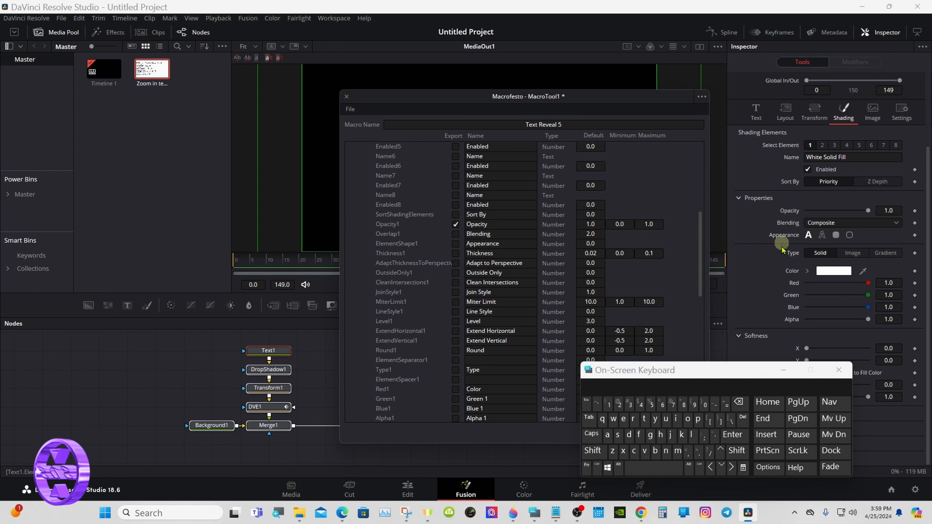
{"action": "left_click", "coordinate": [456, 244]}
{"action": "left_click", "coordinate": [456, 253]}
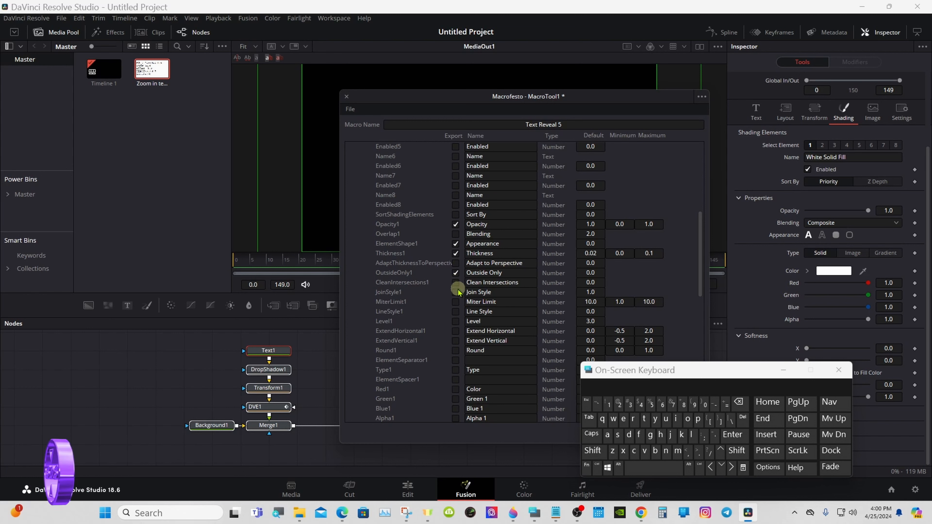
Step: Mark Text1's shading Type, ElementSpacer1, Color, Green 1, Blue 1, Alpha 1, Image Source, Color Brush and Shading Gradient for export
{"action": "left_click_drag", "start_coordinate": [702, 225], "coordinate": [700, 273]}
{"action": "left_click", "coordinate": [456, 244]}
{"action": "left_click", "coordinate": [456, 254]}
{"action": "left_click", "coordinate": [456, 263]}
{"action": "left_click", "coordinate": [456, 273]}
{"action": "left_click", "coordinate": [455, 282]}
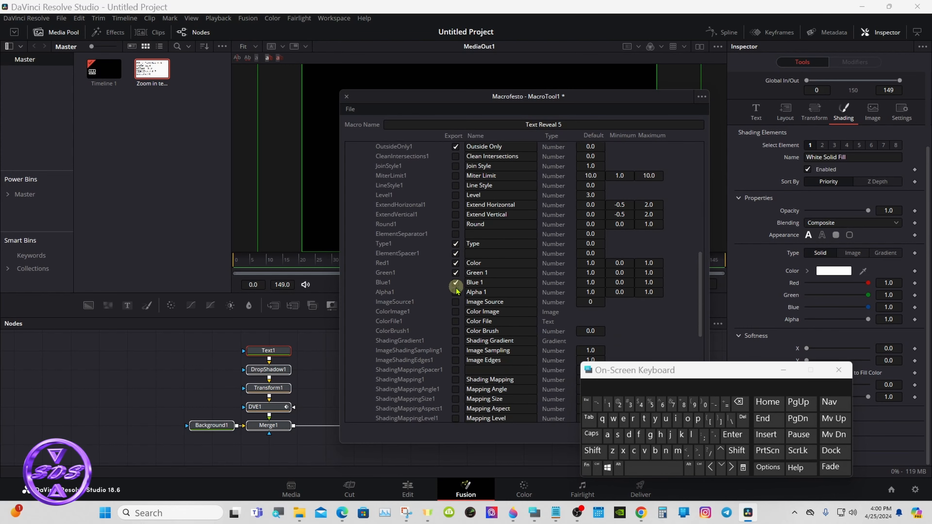
{"action": "left_click", "coordinate": [455, 292]}
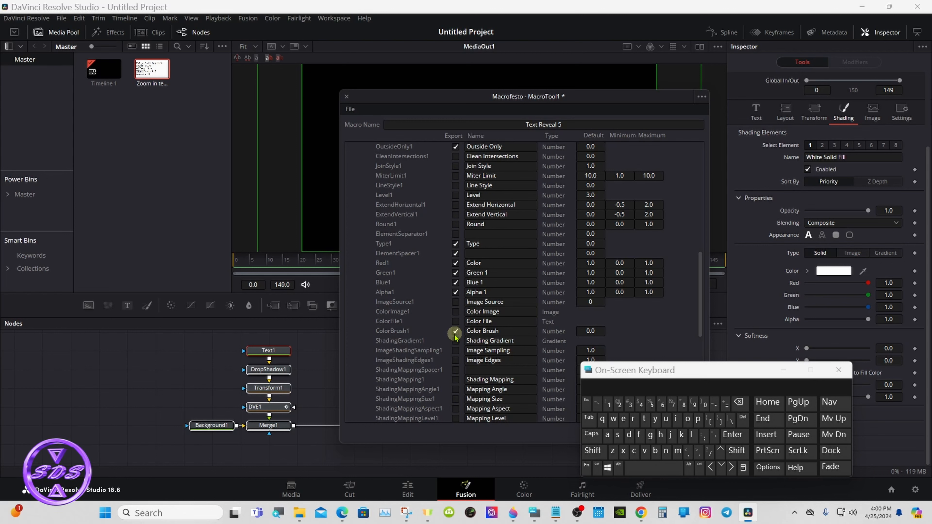
{"action": "left_click", "coordinate": [456, 341]}
{"action": "left_click", "coordinate": [455, 302]}
Step: Collapse Text1's Shading group and the whole Text1 parameter list
{"action": "left_click_drag", "start_coordinate": [697, 277], "coordinate": [700, 306]}
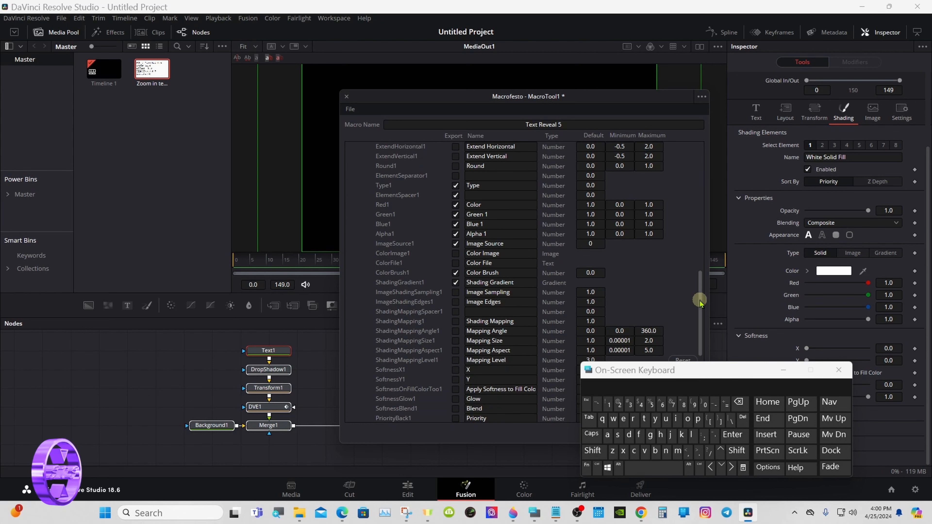
{"action": "mouse_move", "coordinate": [700, 303]}
{"action": "left_mouse_down"}
{"action": "mouse_move", "coordinate": [699, 207]}
{"action": "mouse_move", "coordinate": [591, 189]}
{"action": "left_mouse_up"}
{"action": "left_click", "coordinate": [358, 174]}
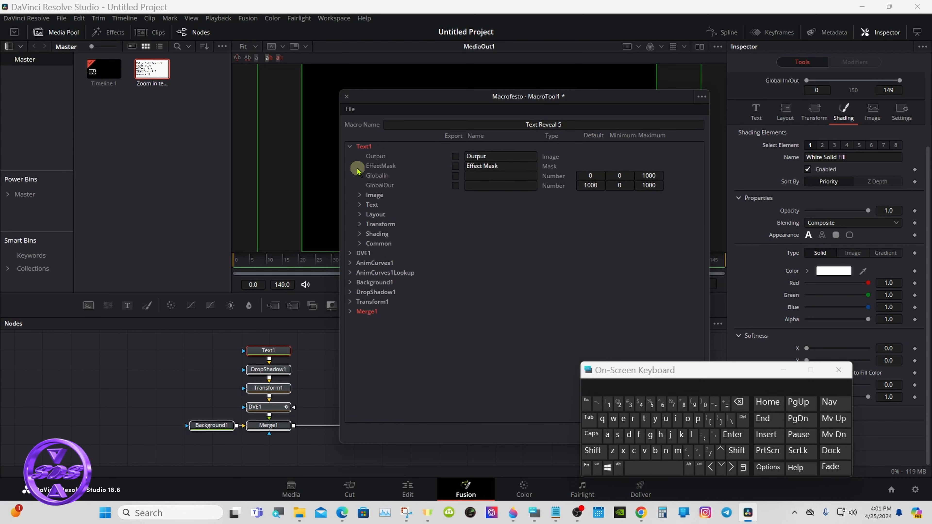
{"action": "left_click", "coordinate": [350, 146]}
Step: Mark AnimCurves1's Scale, Offset and Time Scale for export, checking them against DVE1's Z Move modifier controls, and collapse its parameters
{"action": "left_click", "coordinate": [351, 165]}
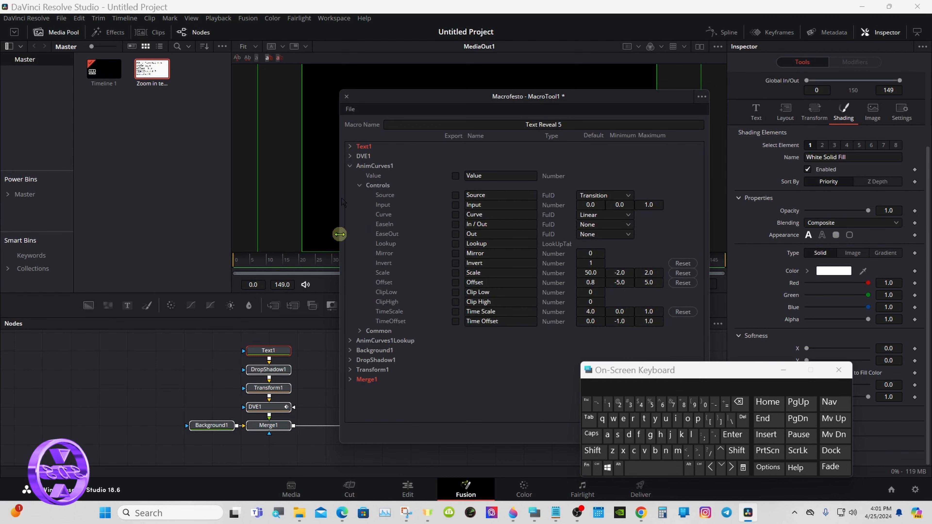
{"action": "left_click", "coordinate": [274, 406]}
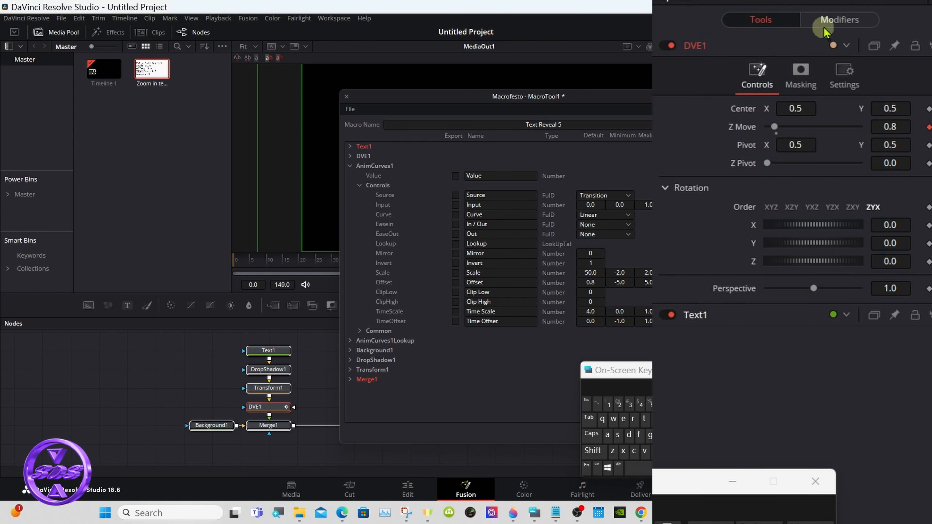
{"action": "left_click", "coordinate": [852, 64]}
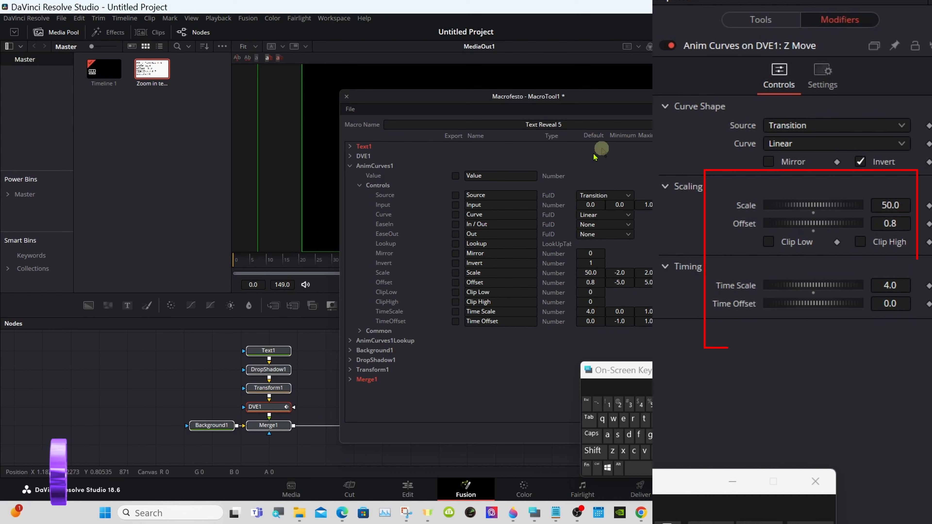
{"action": "left_click", "coordinate": [455, 273]}
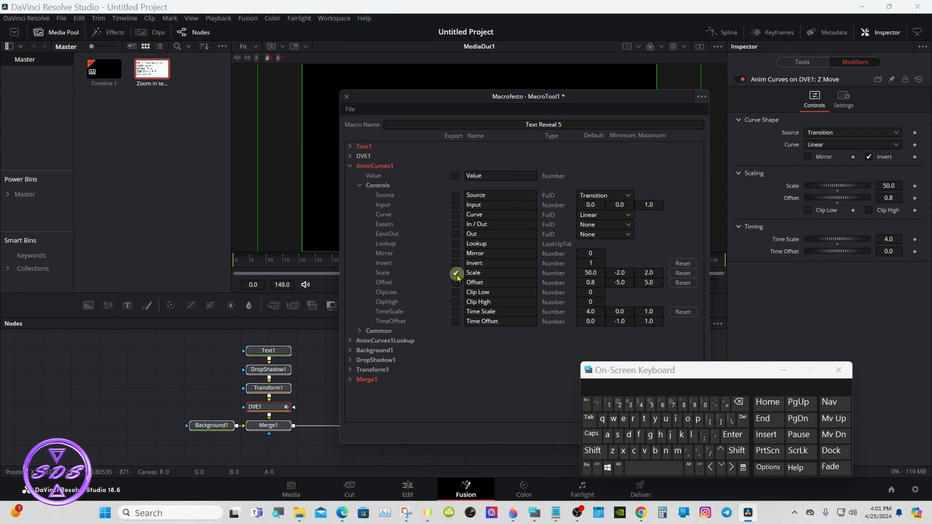
{"action": "left_click", "coordinate": [455, 282]}
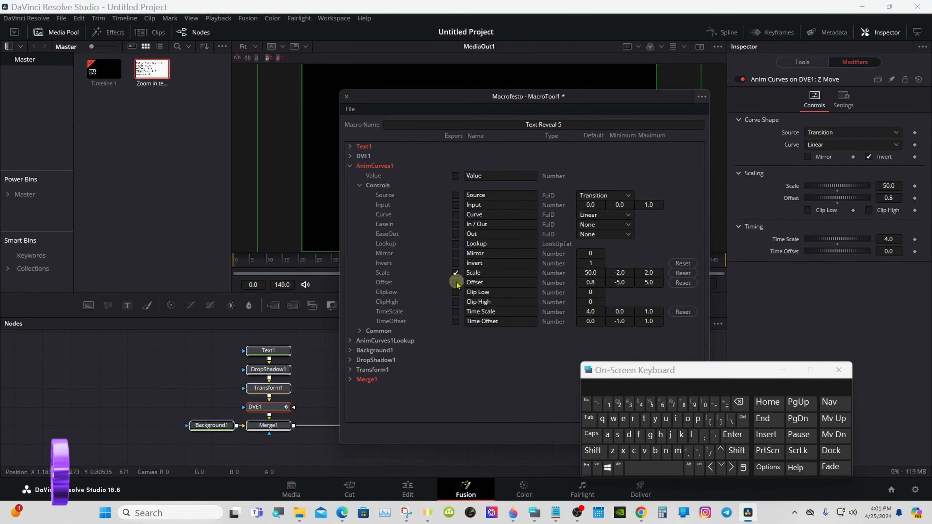
{"action": "left_click", "coordinate": [455, 312]}
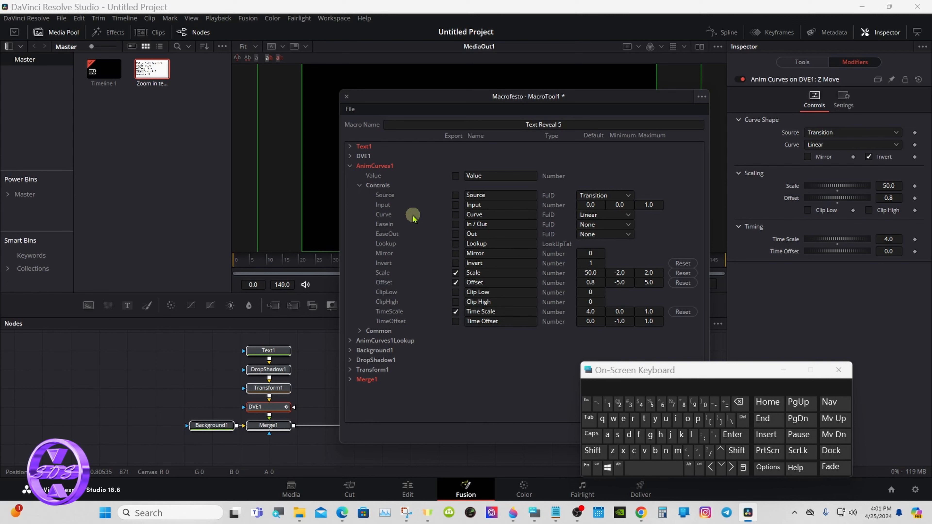
{"action": "left_click", "coordinate": [363, 186]}
{"action": "left_click", "coordinate": [350, 165]}
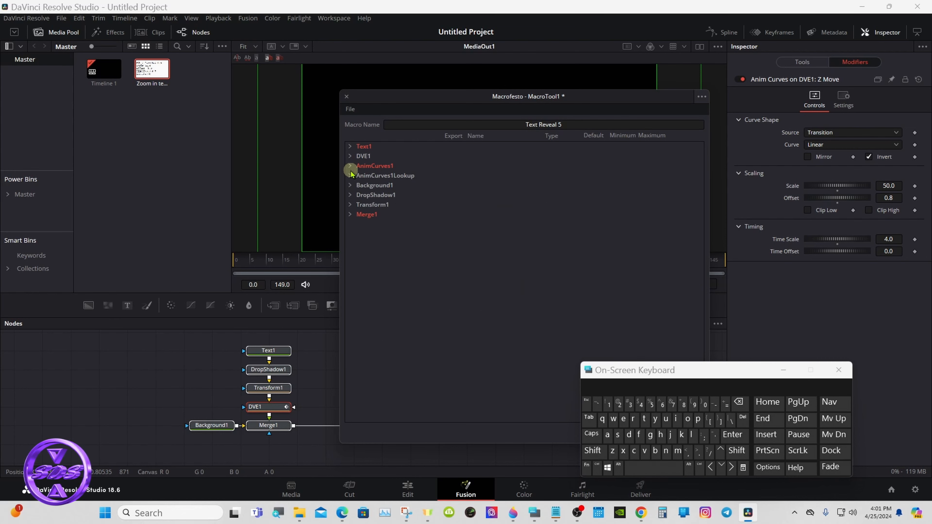
Step: Mark Background1's color Type, Color, Top Left Green, Top Left Blue and Top Left Alpha for export
{"action": "left_click", "coordinate": [351, 185]}
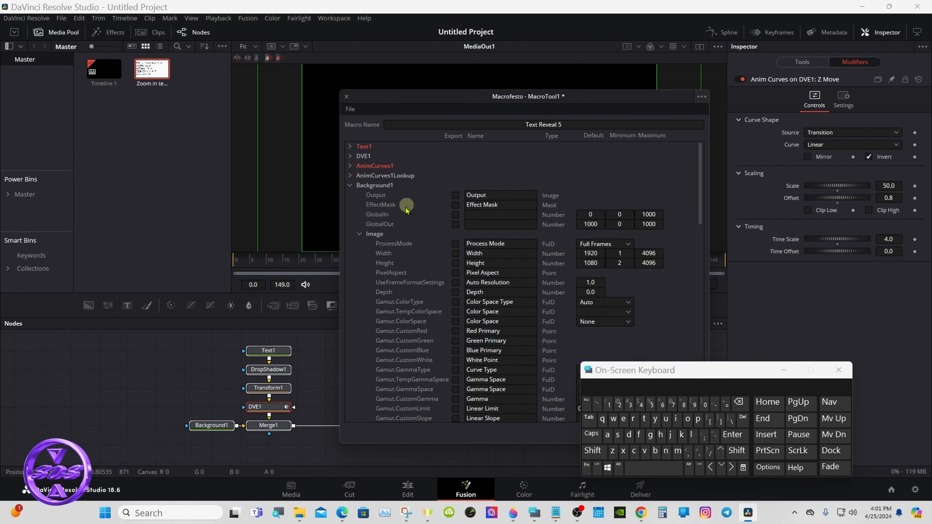
{"action": "left_click", "coordinate": [359, 235]}
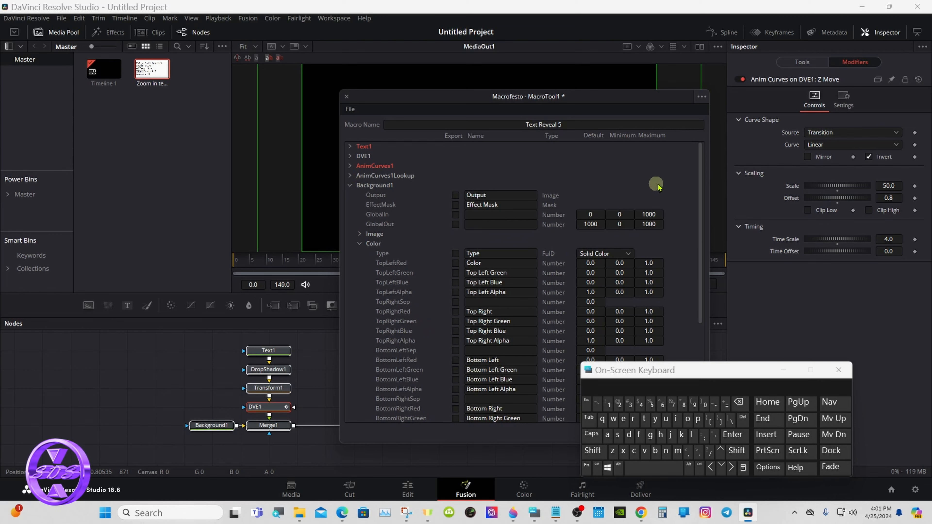
{"action": "scroll", "coordinate": [699, 189], "scroll_direction": "down", "scroll_amount": 1}
{"action": "left_click_drag", "start_coordinate": [699, 189], "coordinate": [700, 225]}
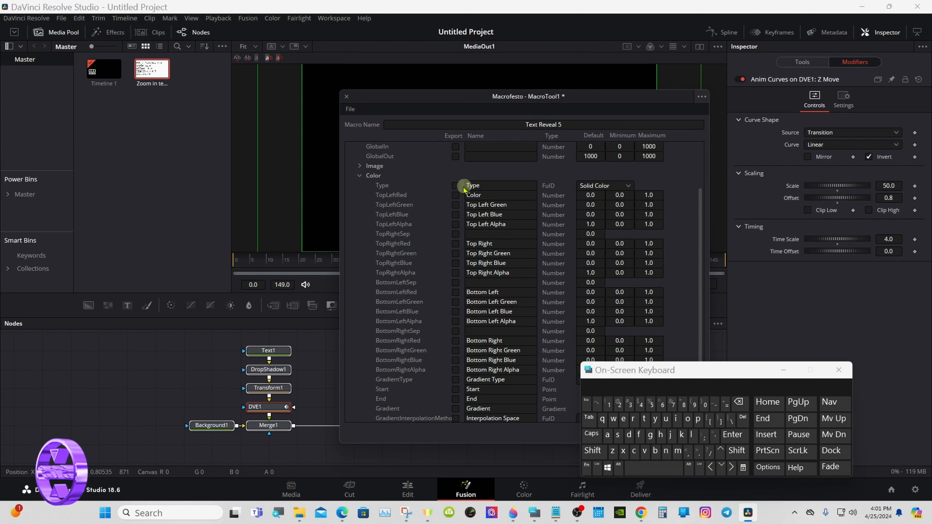
{"action": "left_click", "coordinate": [455, 185]}
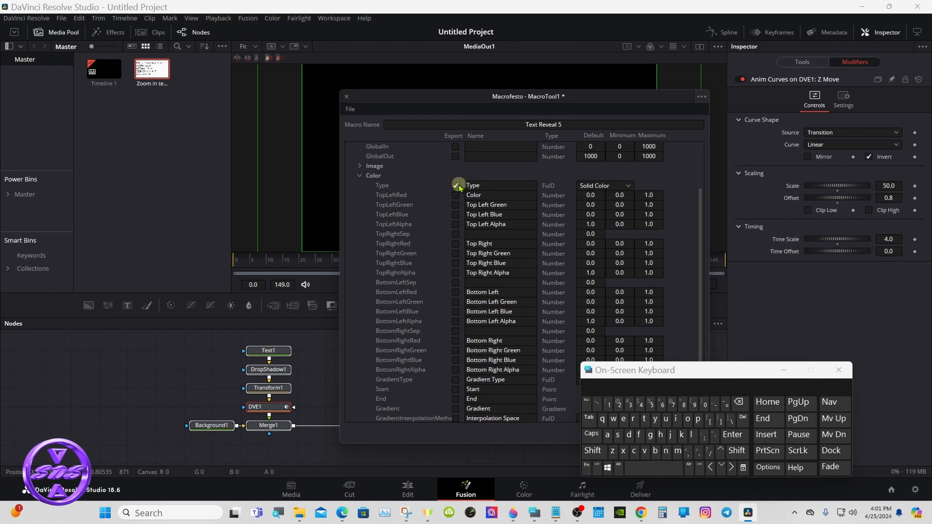
{"action": "left_click", "coordinate": [456, 196]}
{"action": "left_click", "coordinate": [457, 205]}
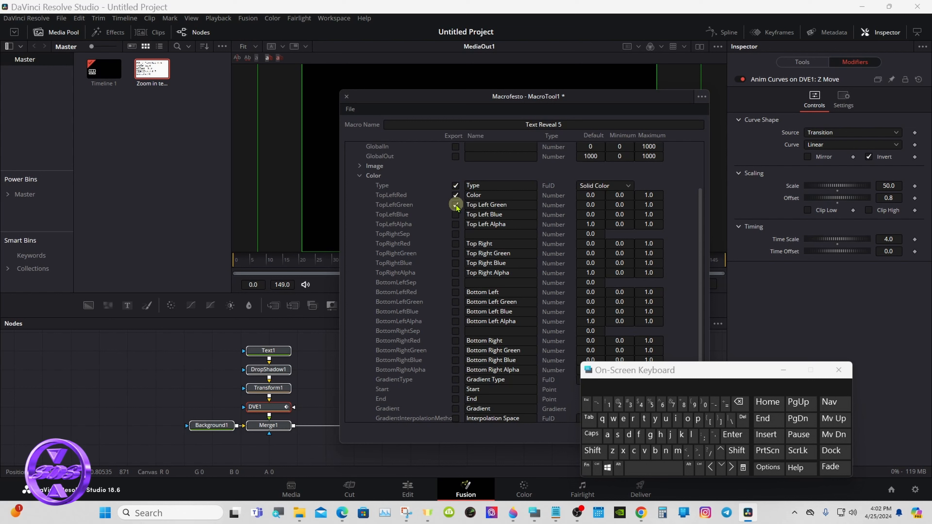
{"action": "left_click", "coordinate": [456, 215]}
{"action": "left_click", "coordinate": [455, 224]}
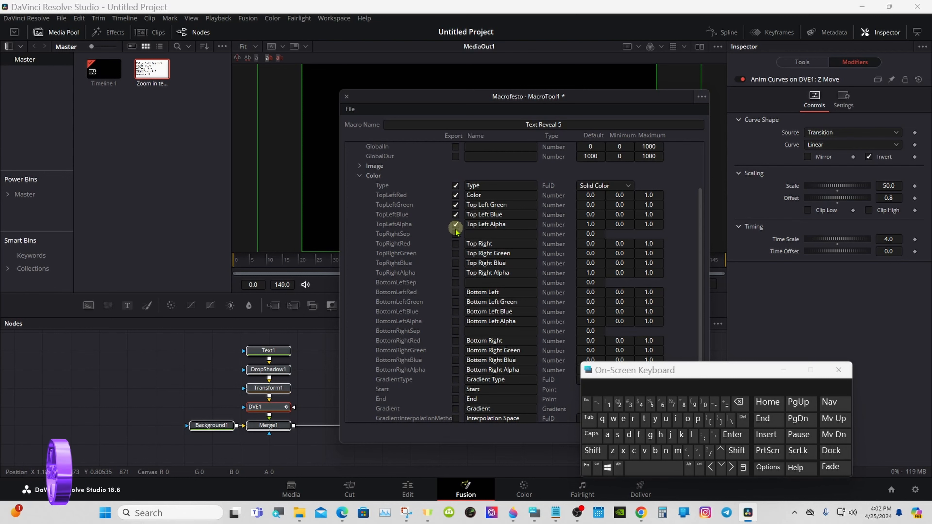
Step: Mark Background1's Top Right and Bottom Left color, green, blue and alpha parameters with their separators for export
{"action": "left_click", "coordinate": [455, 235]}
{"action": "left_click", "coordinate": [456, 244]}
{"action": "left_click", "coordinate": [455, 253]}
{"action": "left_click", "coordinate": [456, 264]}
{"action": "left_click", "coordinate": [455, 272]}
{"action": "left_click", "coordinate": [455, 282]}
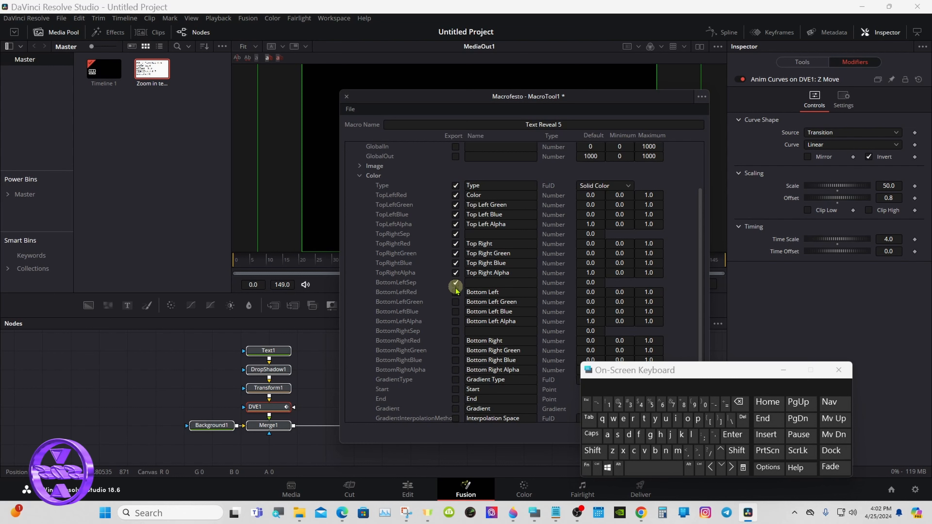
{"action": "left_click", "coordinate": [455, 292]}
{"action": "left_click", "coordinate": [455, 302]}
{"action": "left_click", "coordinate": [455, 311]}
{"action": "left_click", "coordinate": [456, 322]}
Step: Mark Background1's Bottom Right color, green, blue and alpha parameters with their separator for export
{"action": "left_click", "coordinate": [455, 331]}
{"action": "left_click", "coordinate": [455, 341]}
{"action": "left_click", "coordinate": [455, 351]}
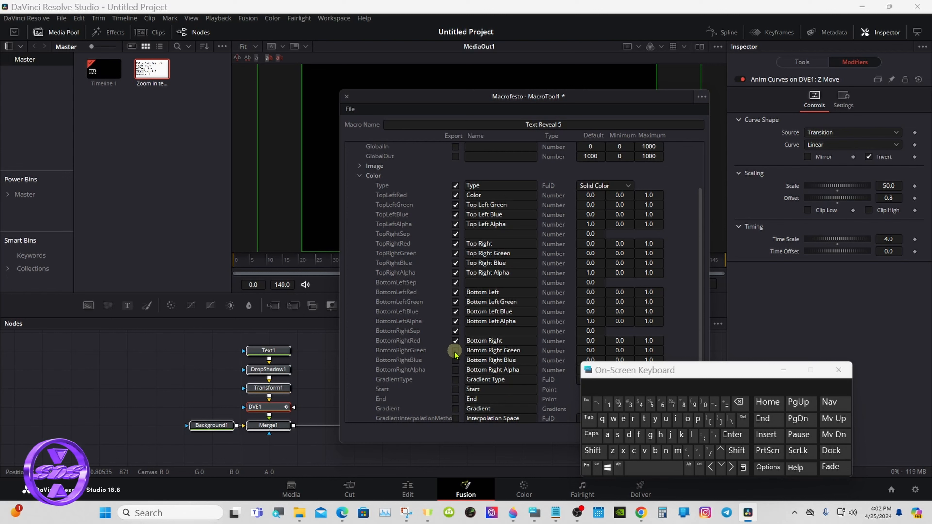
{"action": "left_click", "coordinate": [456, 361]}
{"action": "left_click", "coordinate": [455, 370]}
Step: Mark Background1's Gradient Type, Start, End, Gradient, Interpolation Space and the remaining gradient parameters for export, and collapse its parameter list
{"action": "left_click", "coordinate": [455, 379]}
{"action": "left_click", "coordinate": [455, 390]}
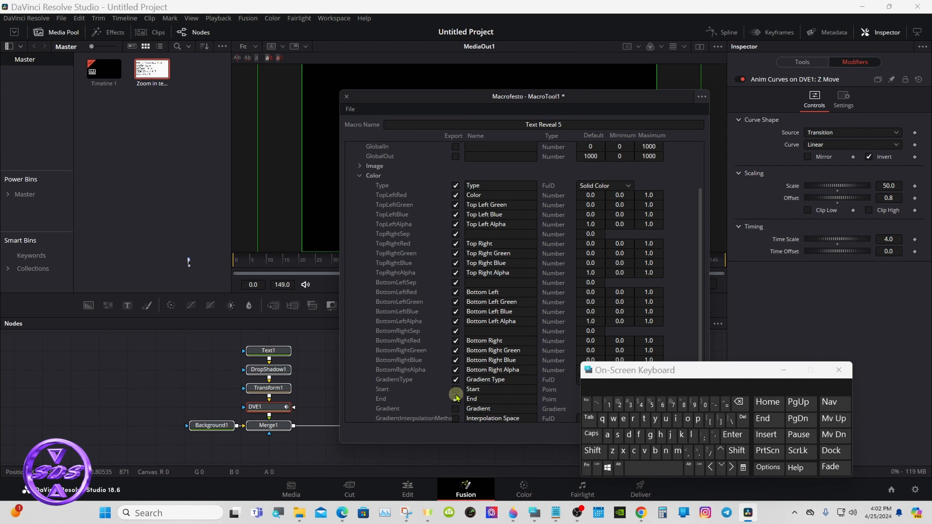
{"action": "left_click", "coordinate": [456, 399]}
{"action": "left_click", "coordinate": [456, 409]}
{"action": "left_click_drag", "start_coordinate": [698, 215], "coordinate": [700, 265]}
{"action": "left_click", "coordinate": [455, 351]}
{"action": "left_click", "coordinate": [456, 360]}
{"action": "left_click", "coordinate": [456, 370]}
{"action": "left_click_drag", "start_coordinate": [701, 302], "coordinate": [673, 249]}
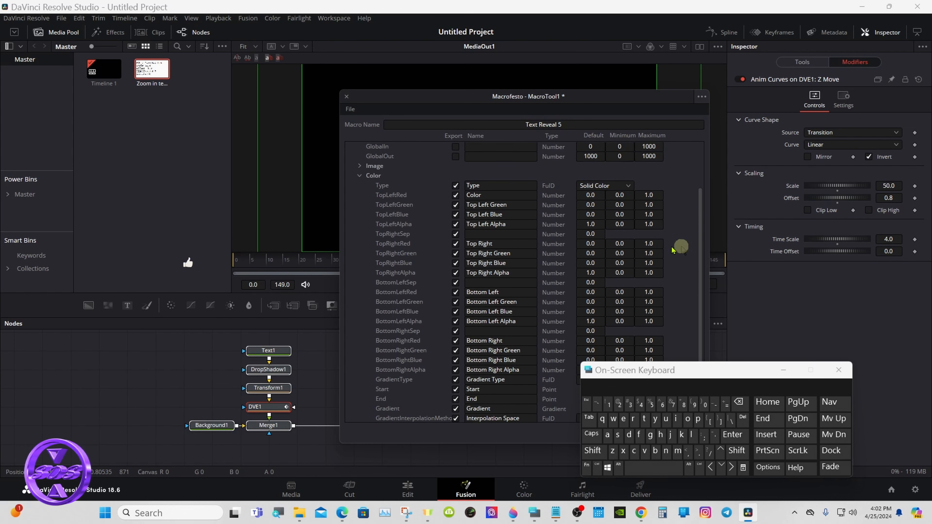
{"action": "left_click", "coordinate": [359, 175]}
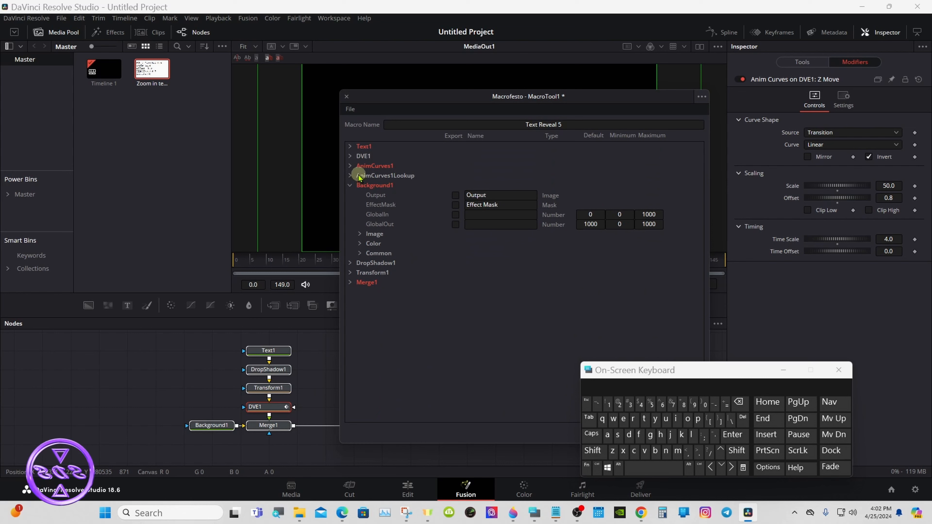
{"action": "left_click", "coordinate": [350, 185]}
Step: Mark DropShadow1's Shadow Strength, Drop Angle, Drop Distance and Blur for export, and collapse its parameter list
{"action": "left_click", "coordinate": [349, 194]}
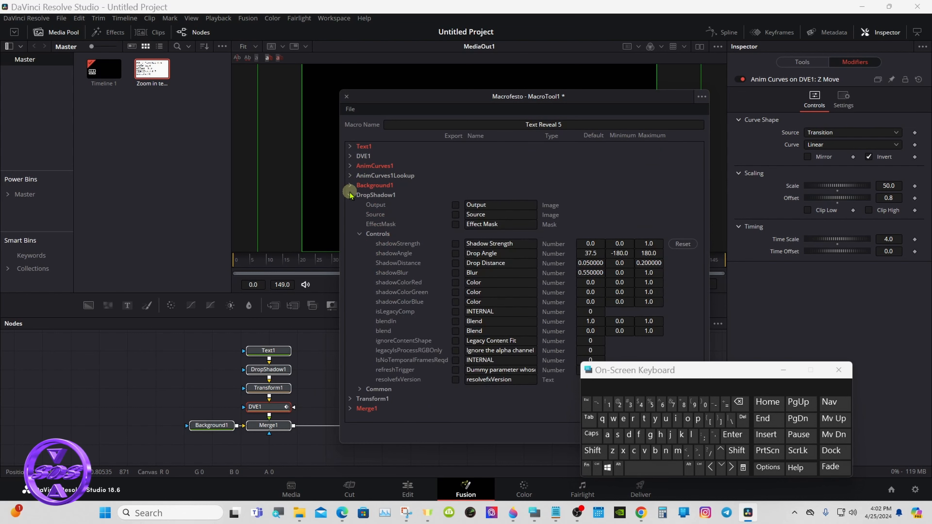
{"action": "left_click", "coordinate": [455, 244]}
{"action": "left_click", "coordinate": [456, 254]}
{"action": "left_click", "coordinate": [456, 263]}
{"action": "left_click", "coordinate": [455, 273]}
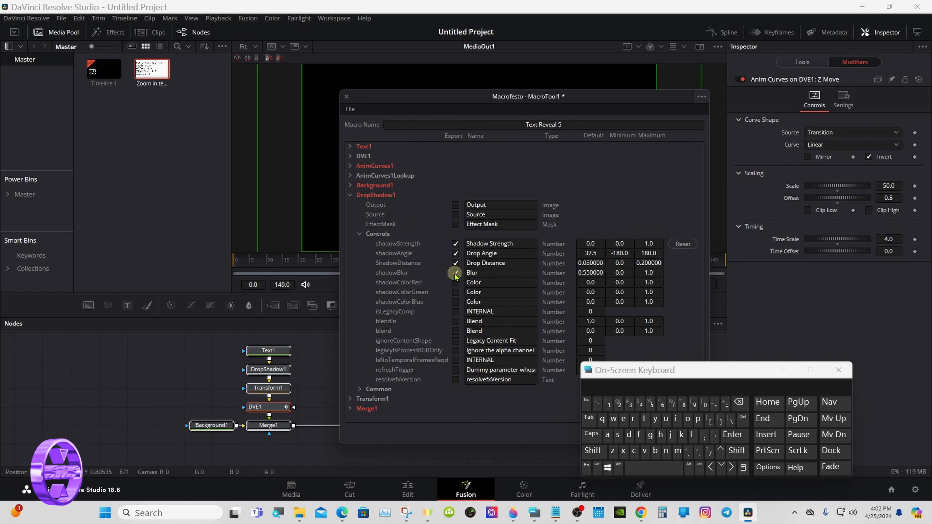
{"action": "left_click", "coordinate": [359, 234]}
{"action": "left_click", "coordinate": [350, 196]}
Step: Save the Text Reveal 5 macro as a group in the creator's own titles folder under Fusion's Templates > Edit > Titles
{"action": "left_click", "coordinate": [353, 110]}
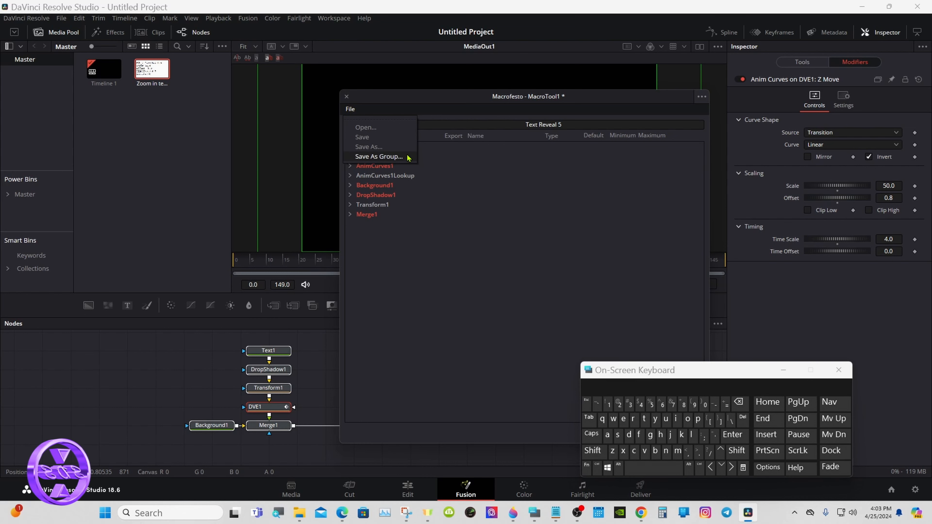
{"action": "left_click", "coordinate": [379, 156]}
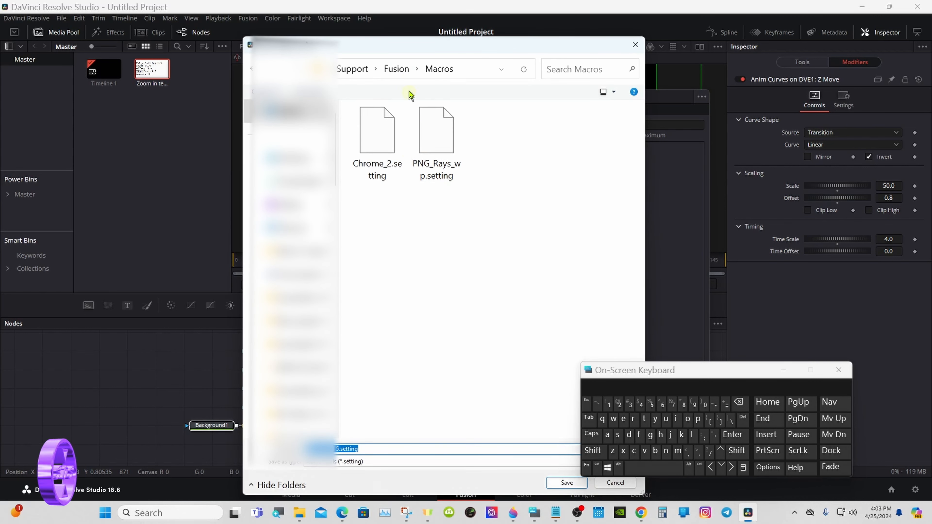
{"action": "left_click", "coordinate": [408, 75]}
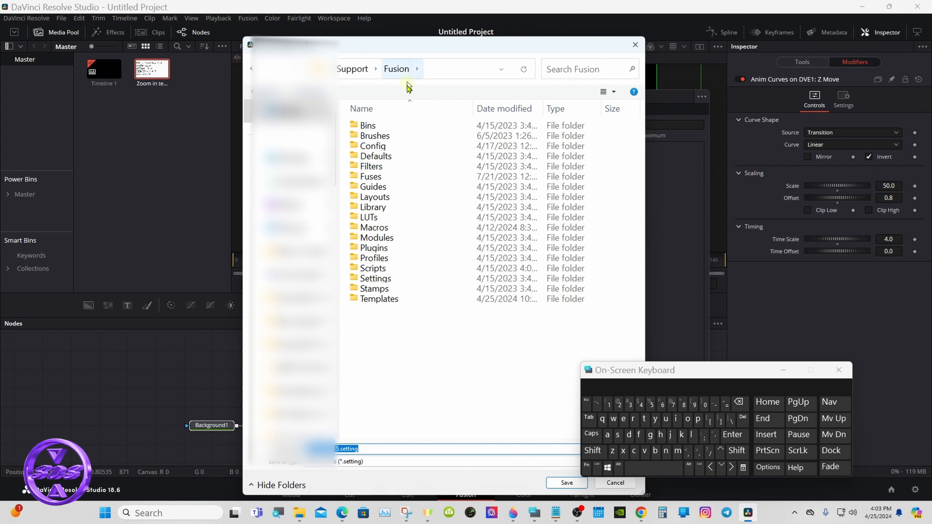
{"action": "left_click", "coordinate": [439, 300]}
{"action": "double_click", "coordinate": [439, 300]}
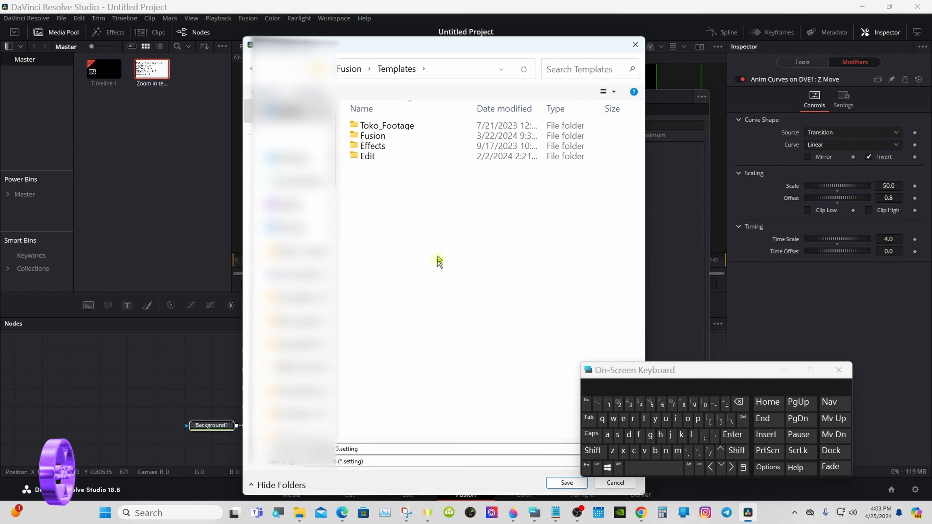
{"action": "left_click", "coordinate": [435, 159]}
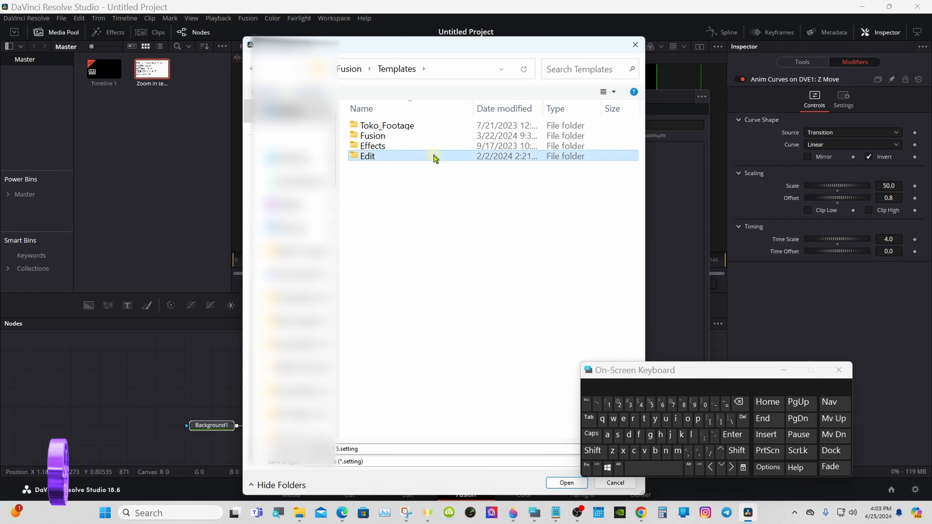
{"action": "double_click", "coordinate": [436, 159]}
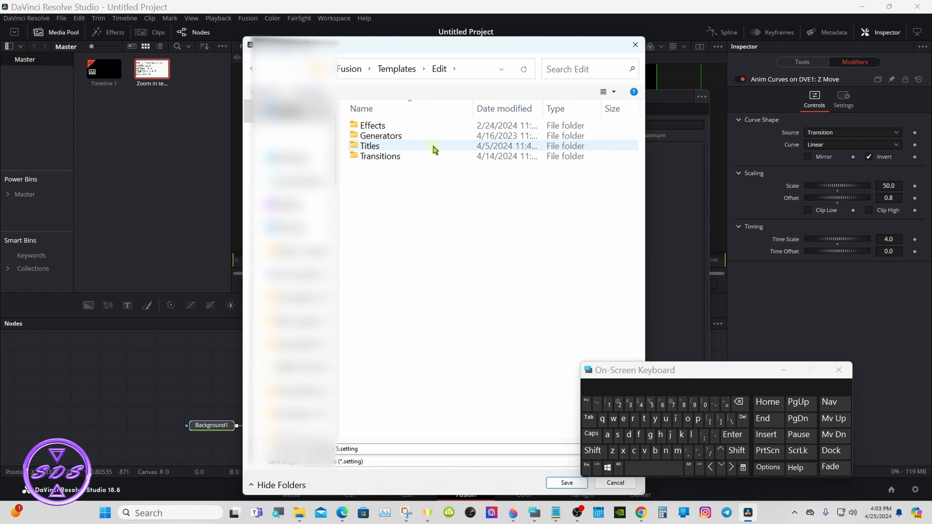
{"action": "double_click", "coordinate": [434, 149]}
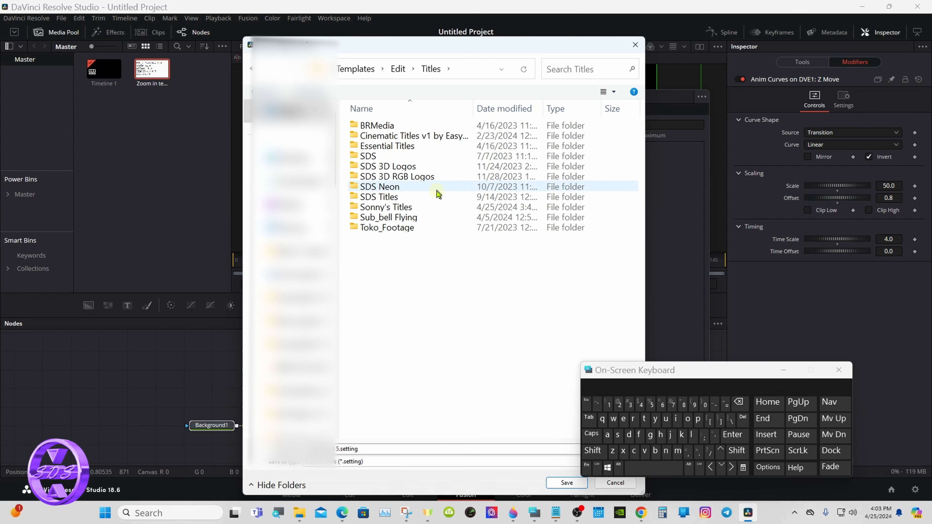
{"action": "double_click", "coordinate": [437, 210]}
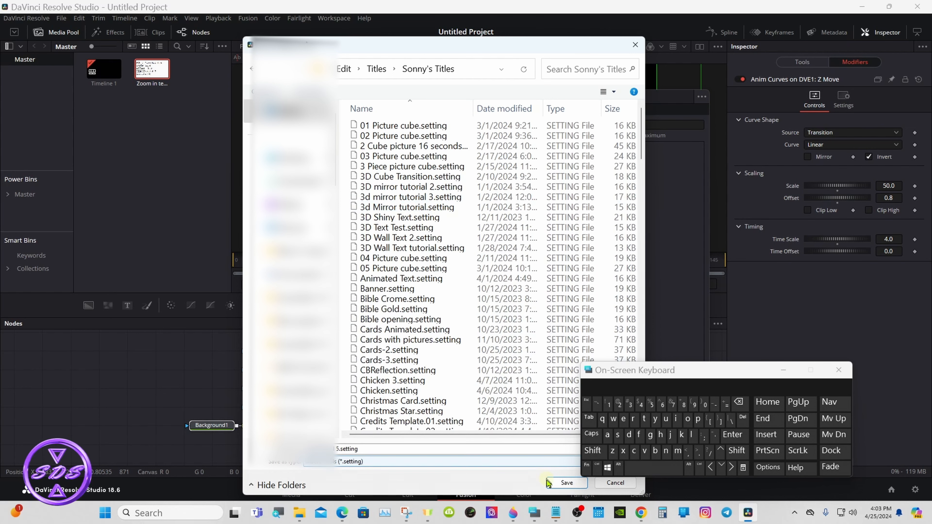
{"action": "left_click", "coordinate": [566, 483]}
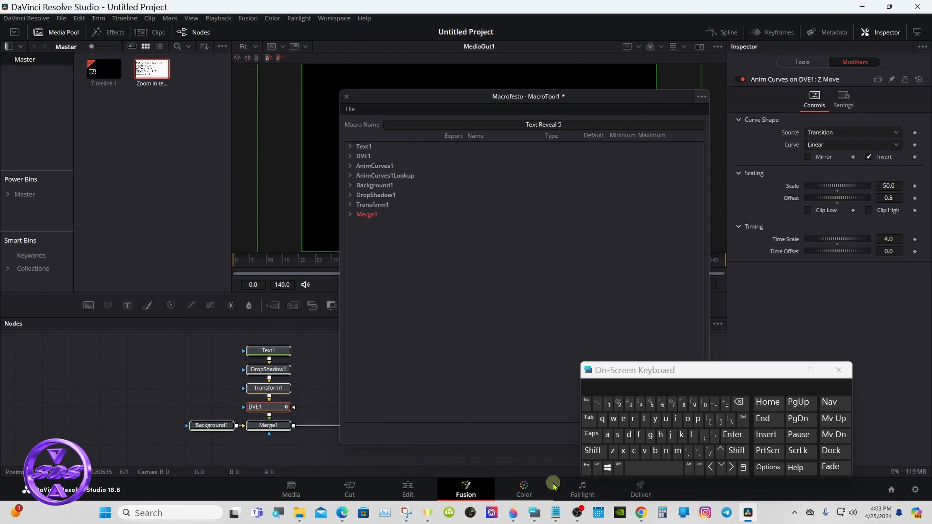
Step: Close the macro editor, deselect the nodes and switch to the Edit page
{"action": "left_click", "coordinate": [776, 371]}
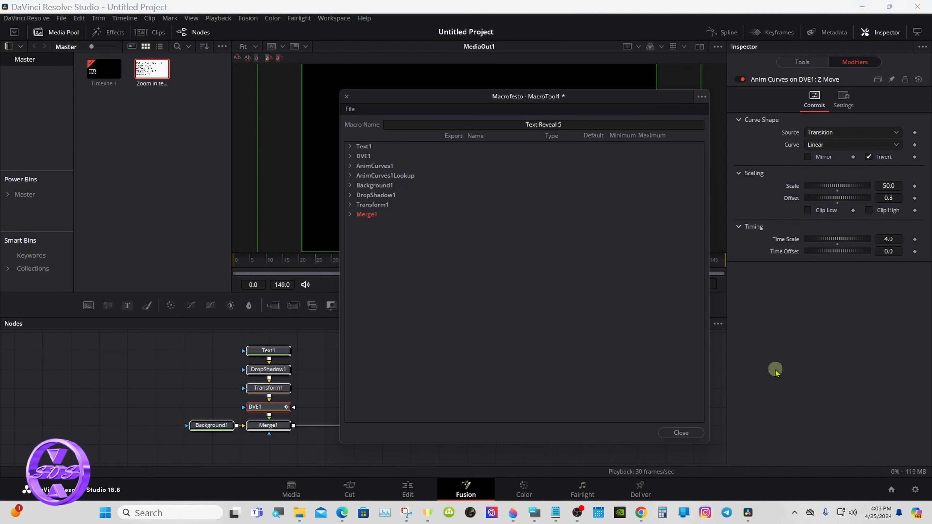
{"action": "left_click", "coordinate": [669, 432]}
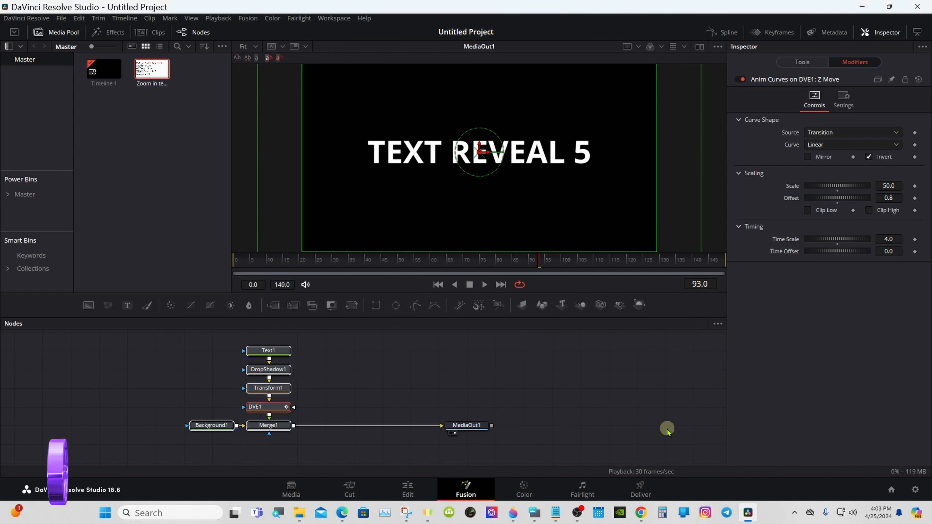
{"action": "left_click", "coordinate": [512, 396]}
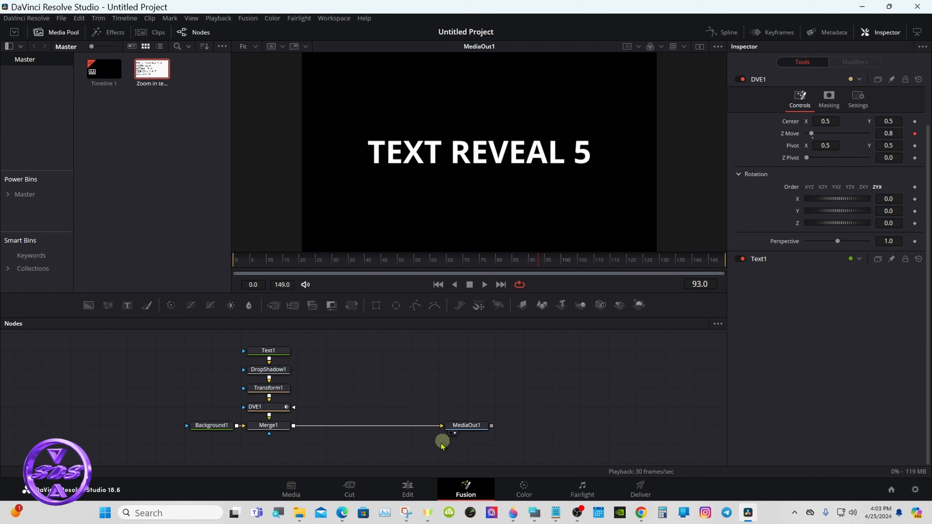
{"action": "left_click", "coordinate": [407, 490]}
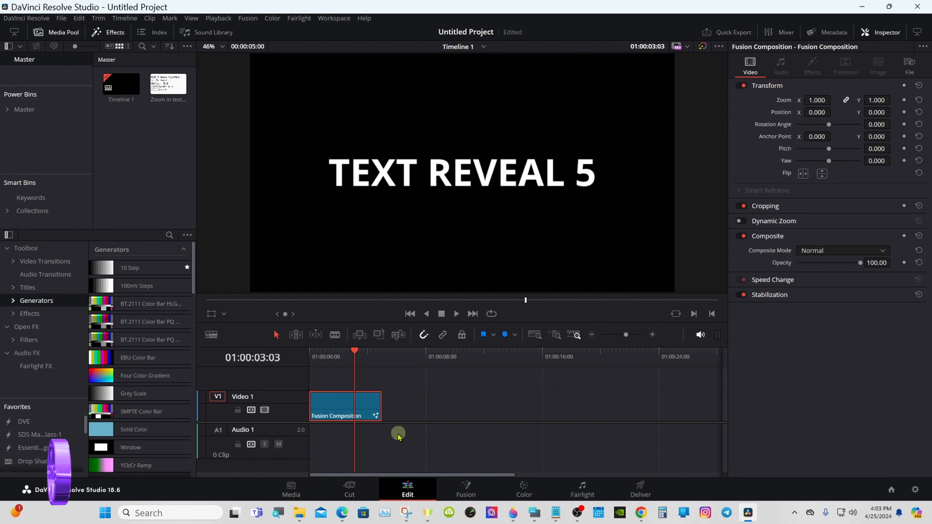
Step: Add the saved Text Reveal 5 title to Video 1 at 01:00:08:00, after the Fusion composition, and select the new clip
{"action": "left_click", "coordinate": [26, 288]}
{"action": "left_click", "coordinate": [16, 290]}
{"action": "left_click_drag", "start_coordinate": [83, 260], "coordinate": [79, 345]}
{"action": "left_click", "coordinate": [63, 314]}
{"action": "left_click_drag", "start_coordinate": [186, 256], "coordinate": [188, 462]}
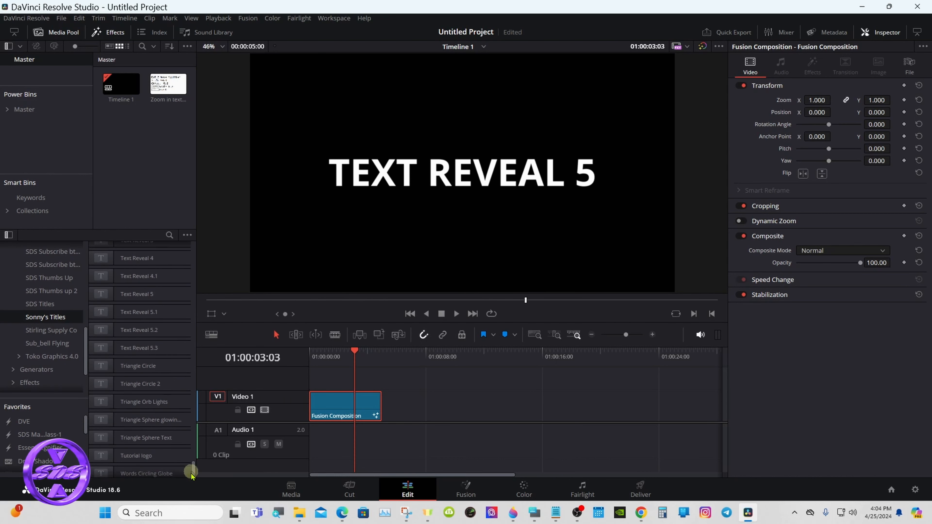
{"action": "left_click_drag", "start_coordinate": [122, 279], "coordinate": [471, 404]}
{"action": "left_click", "coordinate": [454, 356]}
{"action": "left_click", "coordinate": [479, 411]}
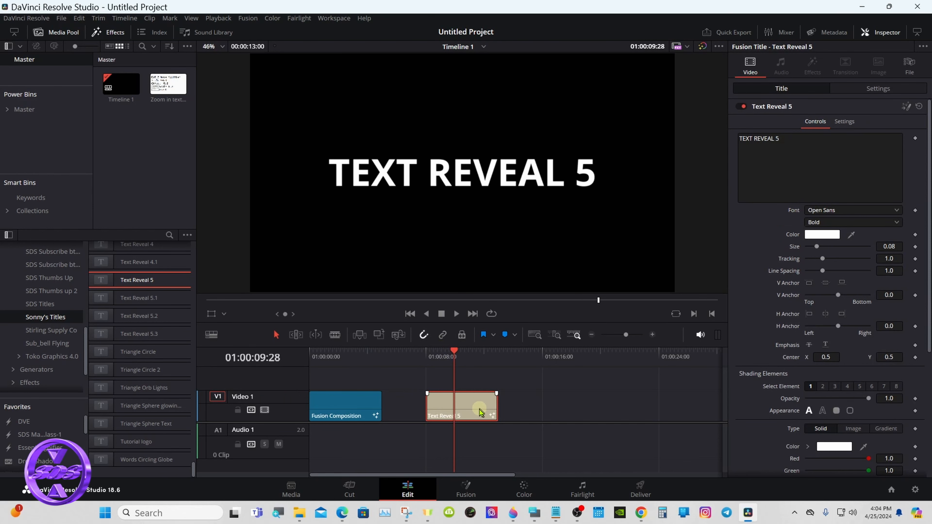
Step: Play the Text Reveal 5 title from its start to check the reveal animation
{"action": "left_click", "coordinate": [535, 512]}
{"action": "left_click_drag", "start_coordinate": [635, 378], "coordinate": [464, 411]}
{"action": "key", "text": "Up"}
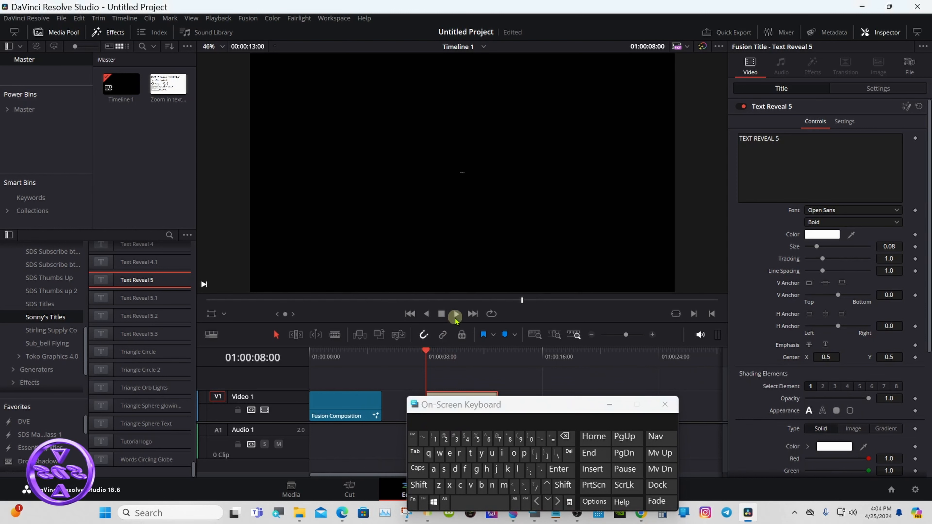
{"action": "left_click", "coordinate": [455, 315]}
{"action": "left_click", "coordinate": [455, 315]}
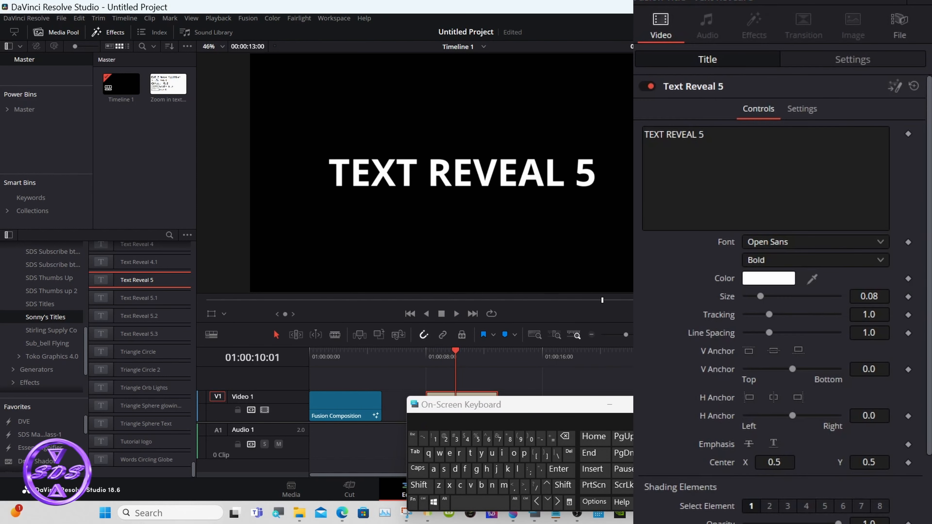
Step: Try the Text Outline appearance with a slightly greater thickness on the title, and return it to filled text
{"action": "scroll", "coordinate": [927, 229], "scroll_direction": "down", "scroll_amount": 5}
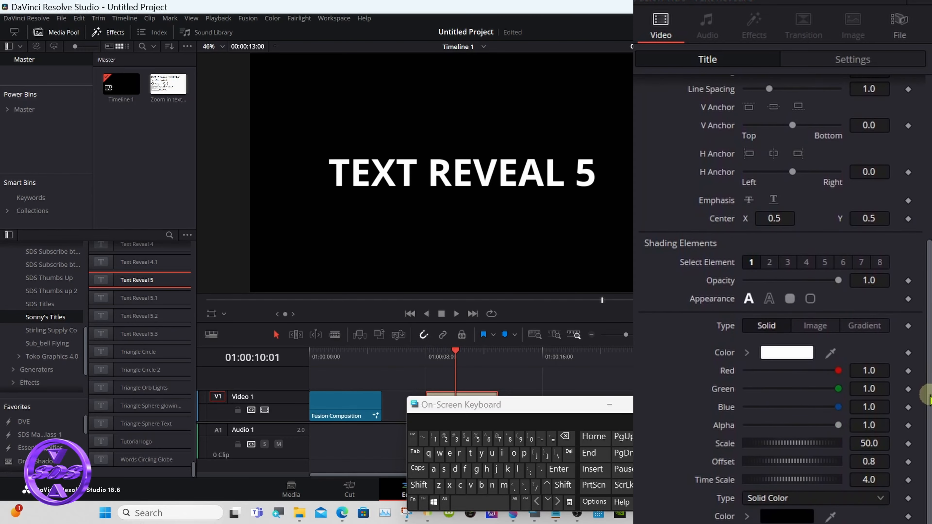
{"action": "left_click", "coordinate": [769, 300]}
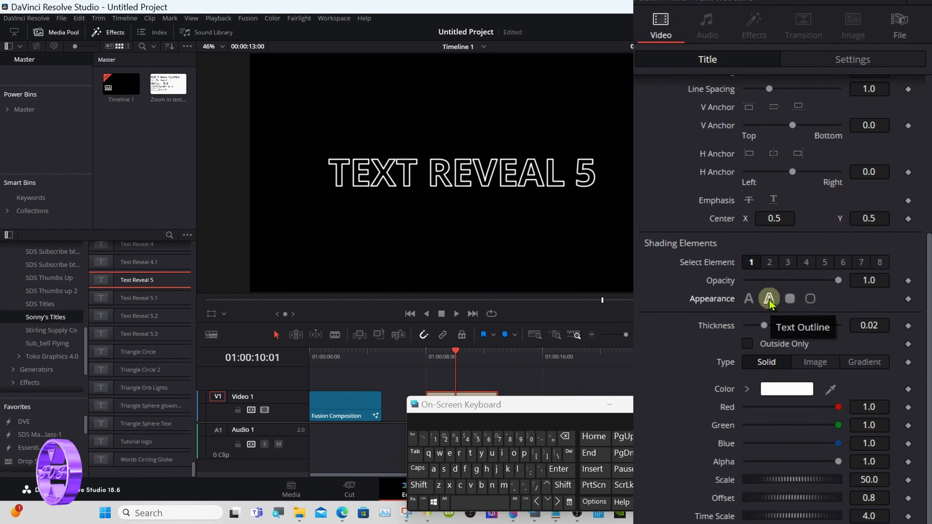
{"action": "left_click_drag", "start_coordinate": [764, 326], "coordinate": [770, 326]}
{"action": "left_click", "coordinate": [748, 299]}
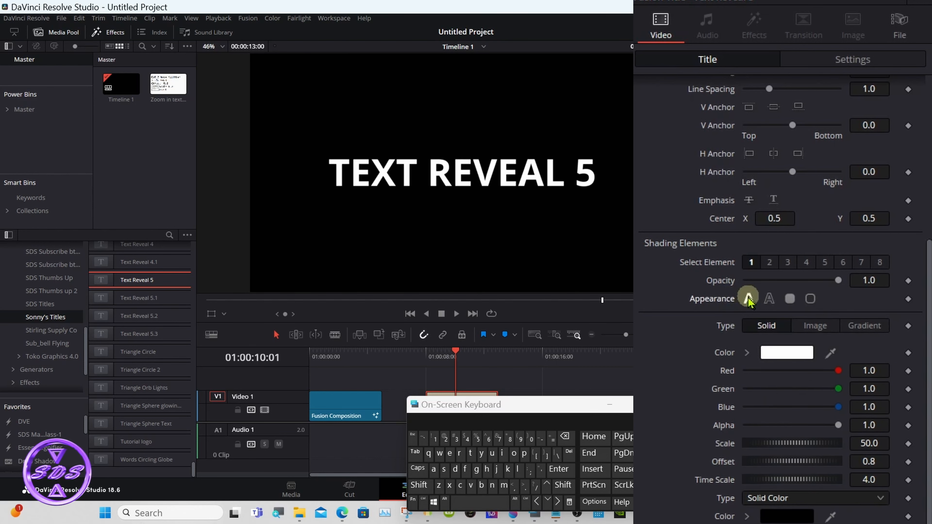
Step: Shade the title text with a gradient running from pink #ff55ff to lime green #aaff00
{"action": "left_click", "coordinate": [860, 326]}
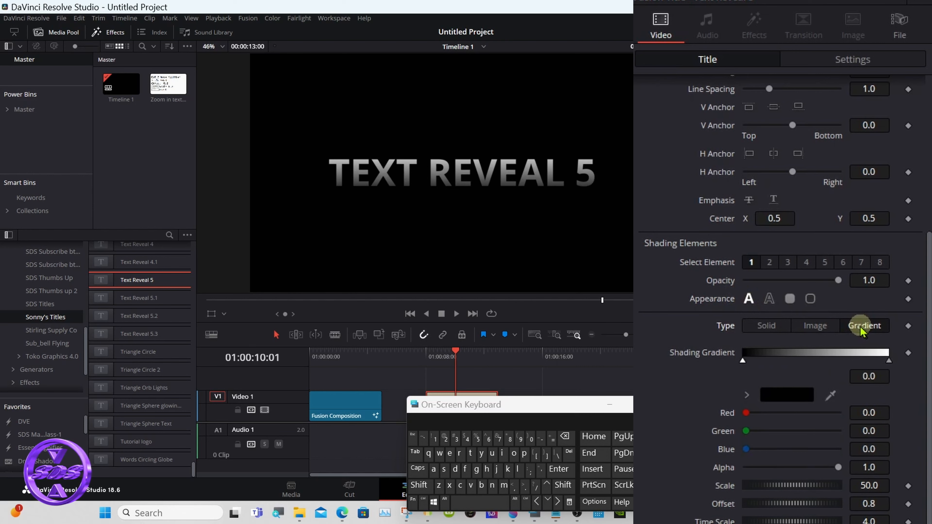
{"action": "left_click", "coordinate": [776, 392]}
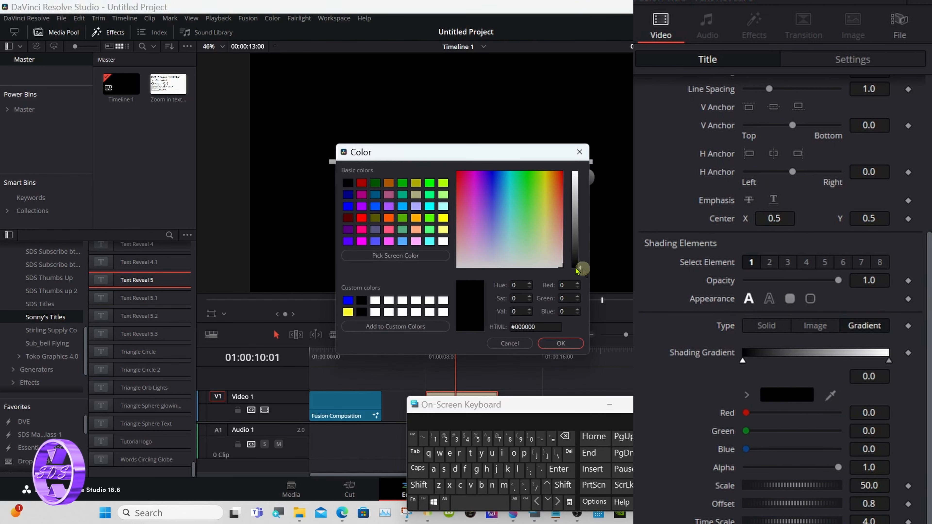
{"action": "left_click", "coordinate": [390, 242]}
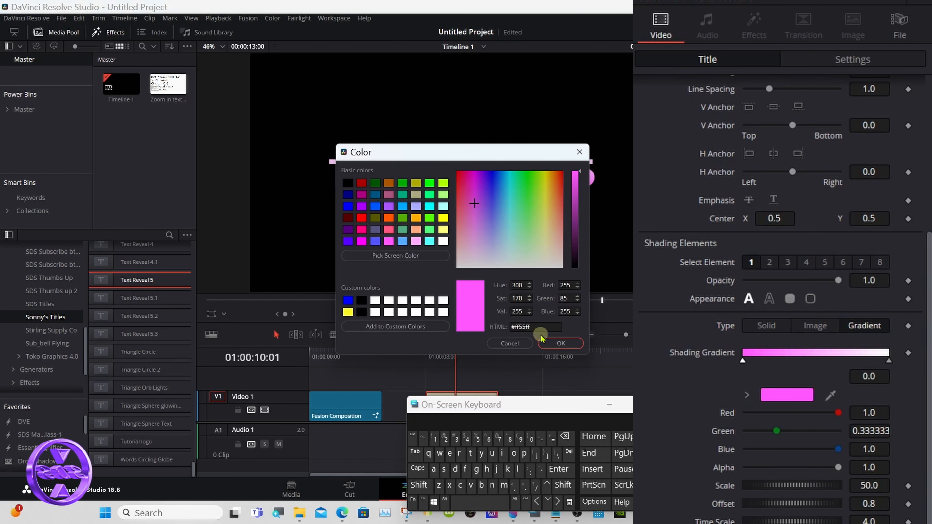
{"action": "left_click", "coordinate": [555, 343]}
{"action": "left_click", "coordinate": [889, 360]}
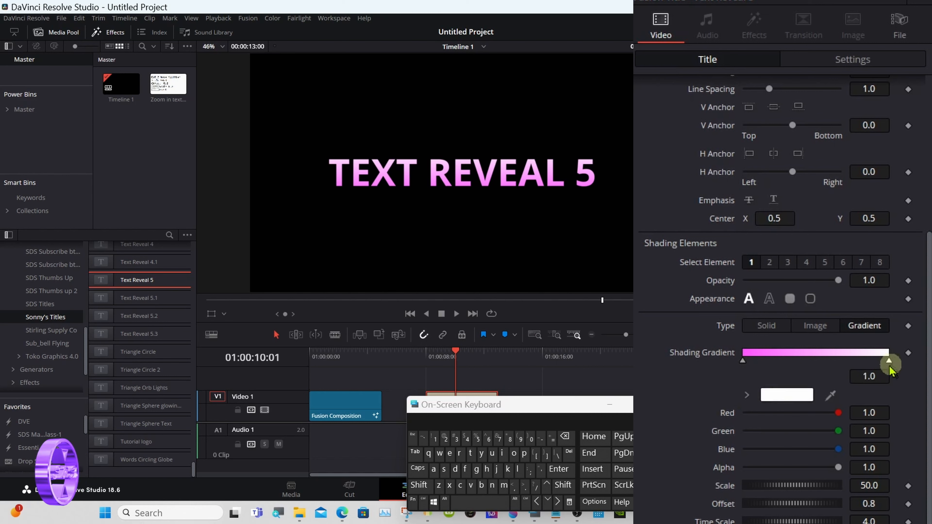
{"action": "left_click", "coordinate": [800, 393]}
{"action": "left_click", "coordinate": [444, 183]}
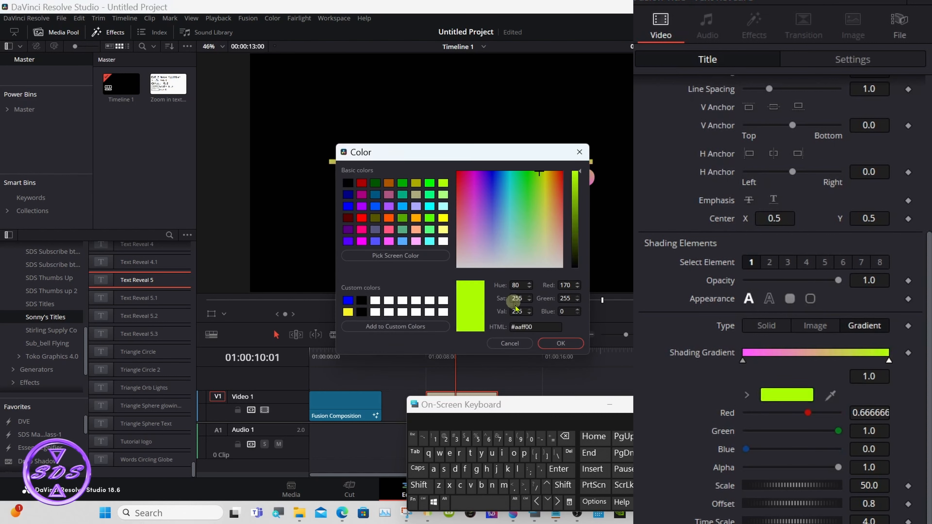
{"action": "left_click", "coordinate": [555, 343]}
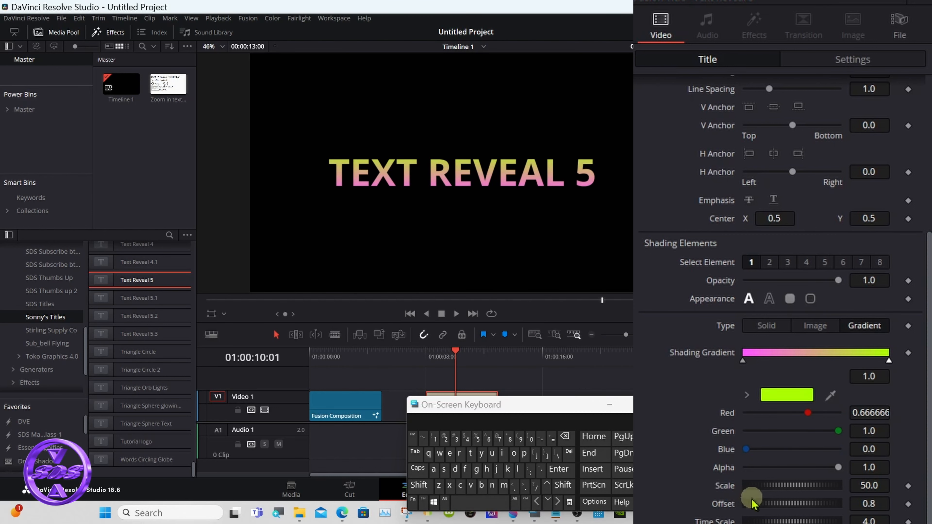
Step: Try Solid shading on the title text and return it to the Gradient type
{"action": "scroll", "coordinate": [925, 404], "scroll_direction": "down", "scroll_amount": 3}
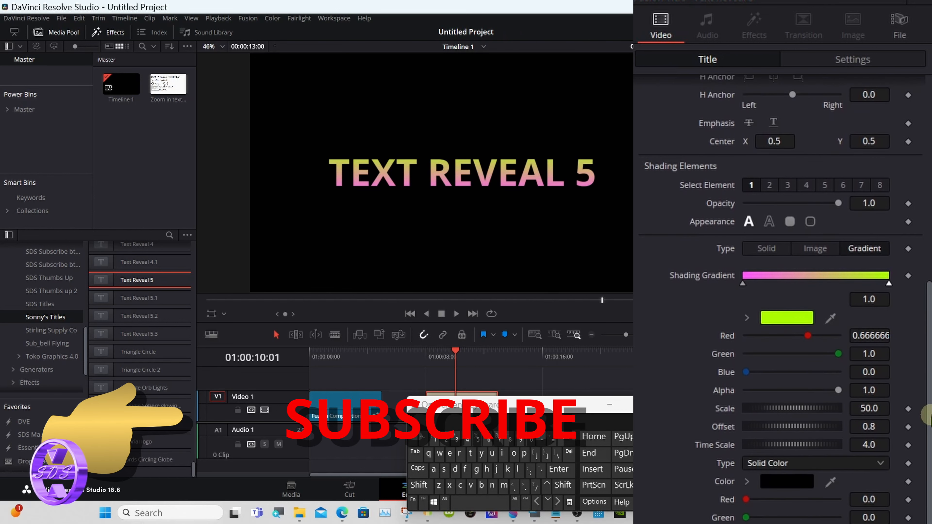
{"action": "scroll", "coordinate": [928, 401], "scroll_direction": "up", "scroll_amount": 1}
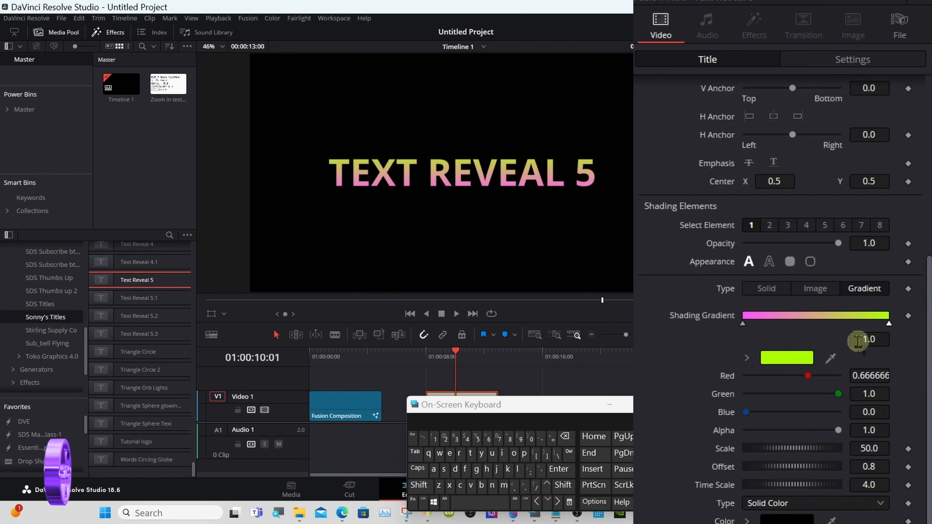
{"action": "scroll", "coordinate": [920, 332], "scroll_direction": "down", "scroll_amount": 1}
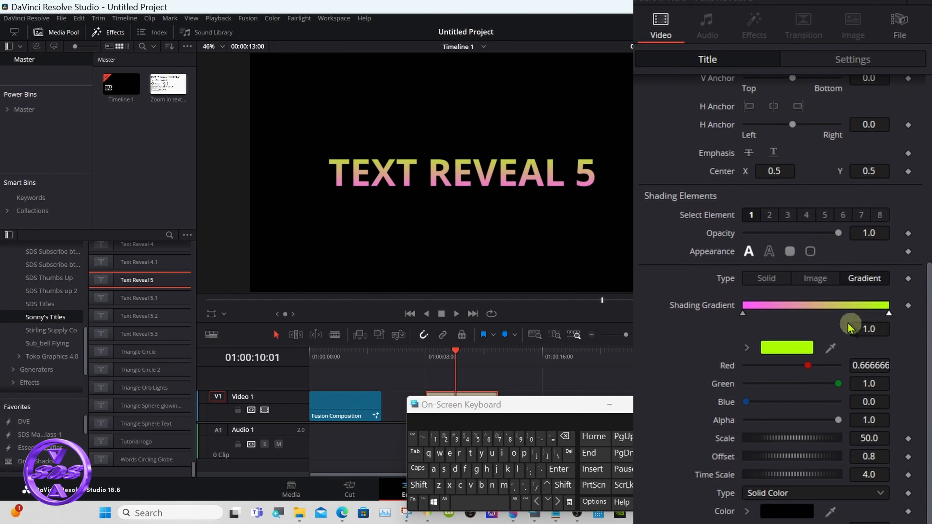
{"action": "left_click", "coordinate": [770, 278]}
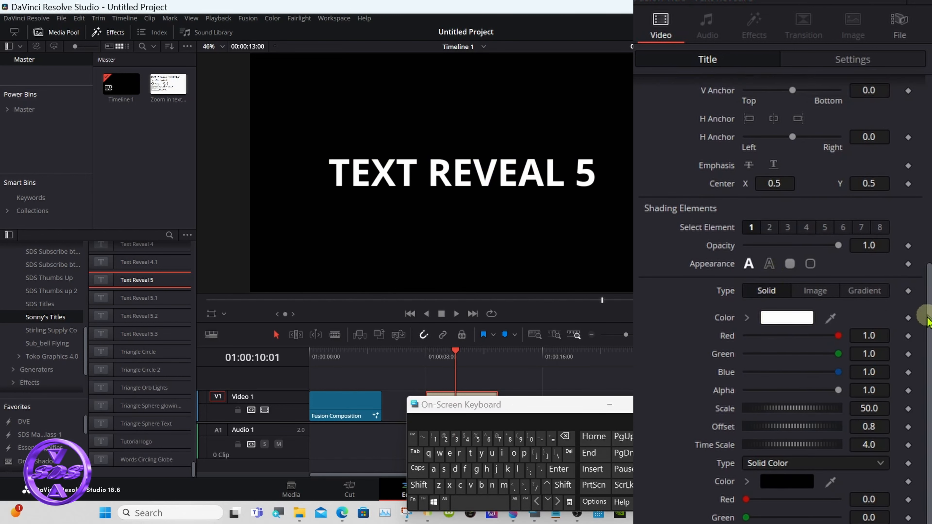
{"action": "left_click", "coordinate": [876, 289]}
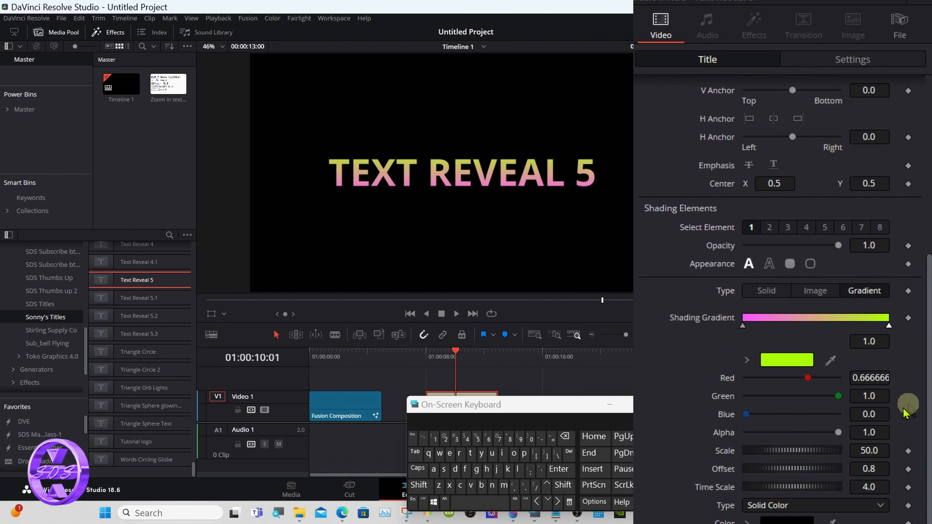
Step: Set the title's background type to Four Corner and its Top Left color to pure red
{"action": "left_click", "coordinate": [794, 507]}
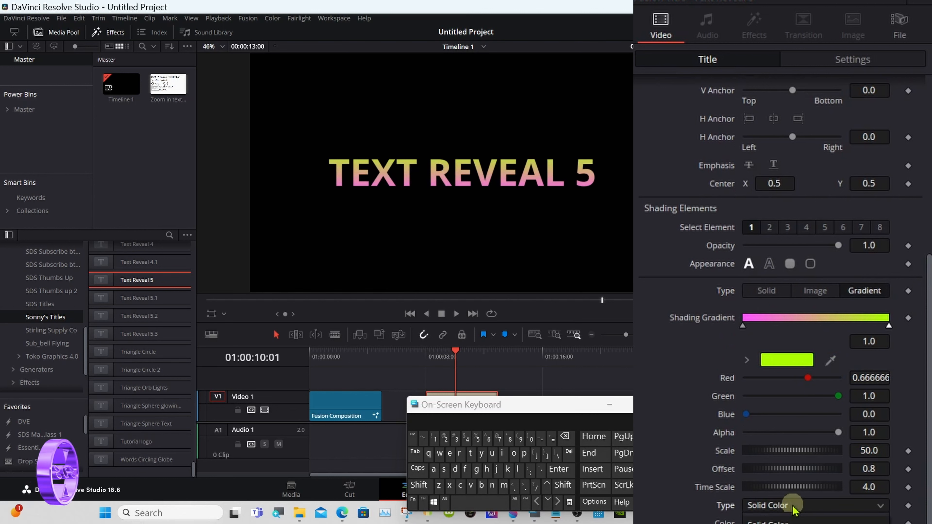
{"action": "left_click", "coordinate": [793, 523]}
{"action": "scroll", "coordinate": [862, 323], "scroll_direction": "down", "scroll_amount": 6}
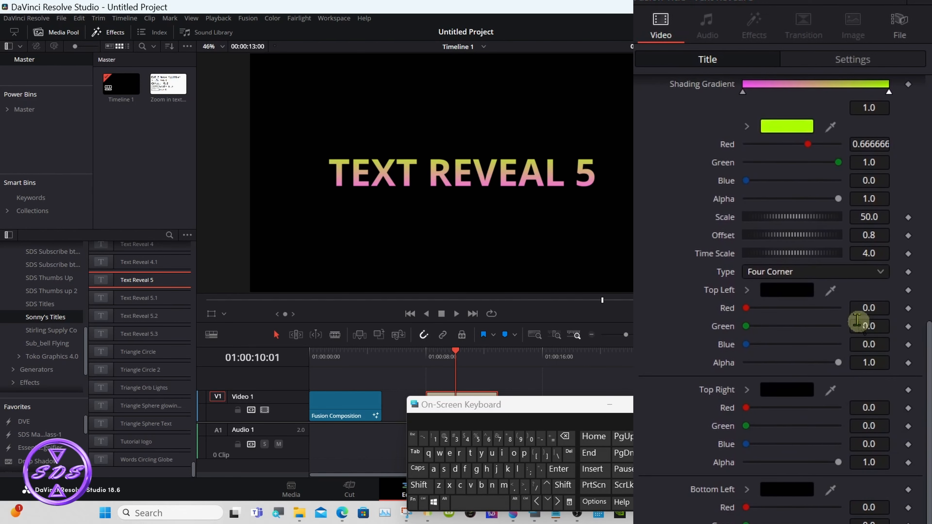
{"action": "left_click", "coordinate": [772, 297]}
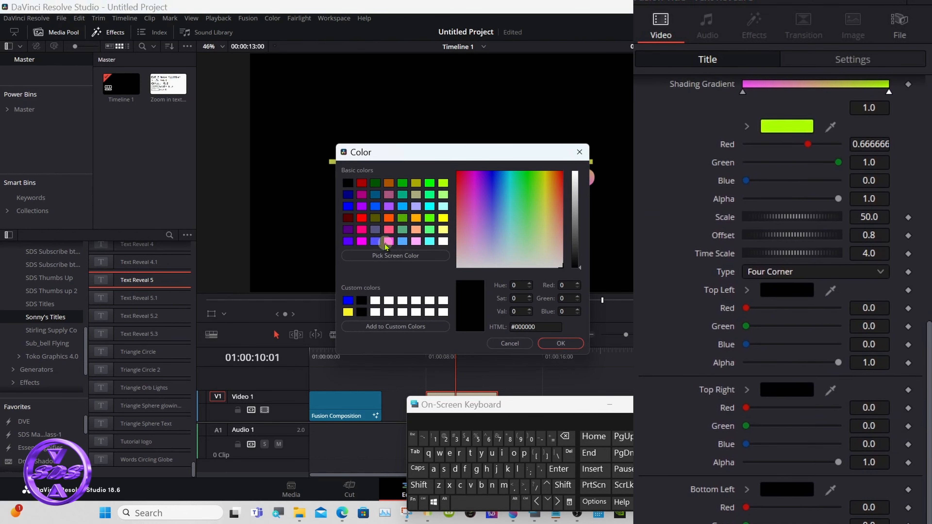
{"action": "left_click", "coordinate": [365, 219]}
{"action": "left_click", "coordinate": [558, 344]}
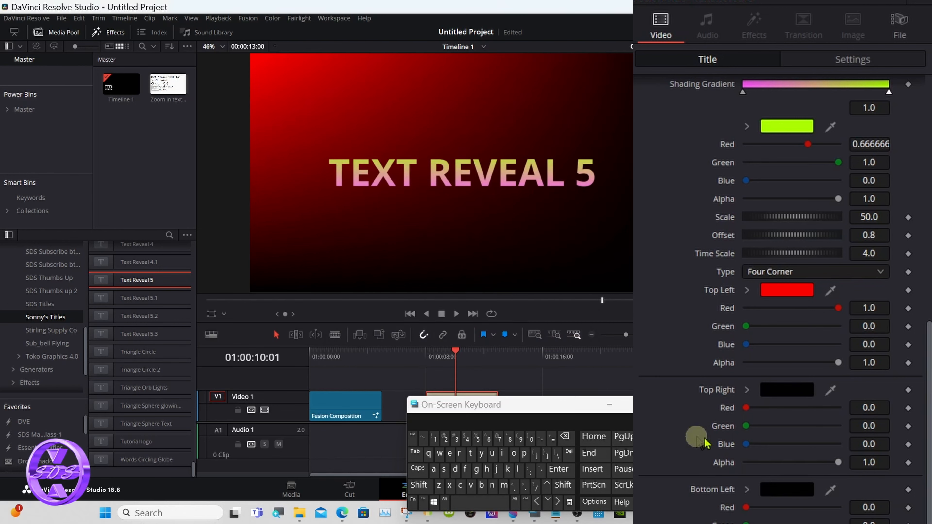
Step: Set the Bottom Right color of the title's Four Corner background to pure red #ff0000
{"action": "left_click", "coordinate": [786, 391]}
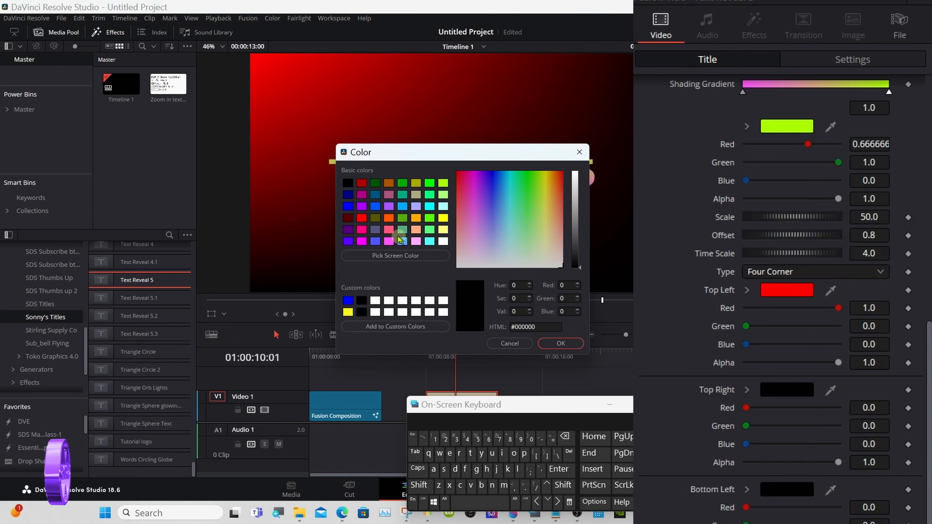
{"action": "left_click", "coordinate": [362, 219]}
{"action": "left_click", "coordinate": [546, 342]}
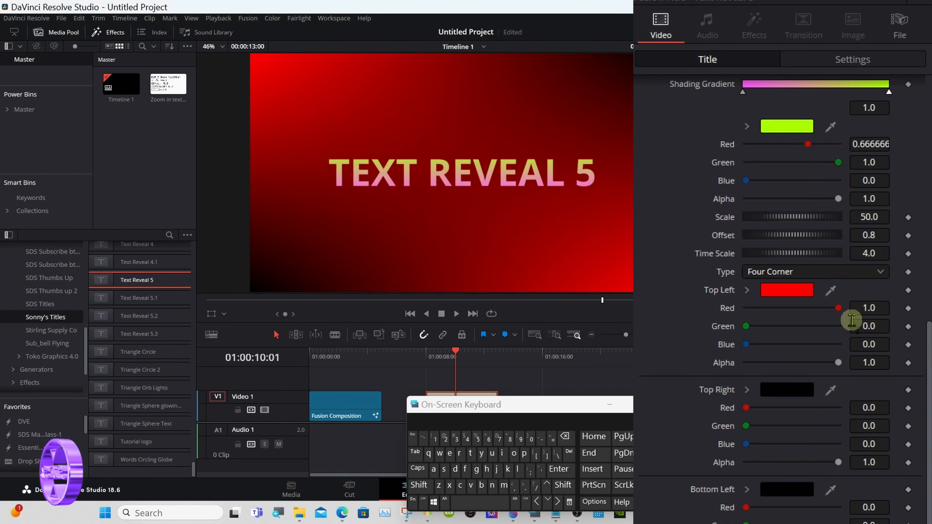
Step: Darken the background's corner colors by lowering the Red value of the Top Left and Bottom Right corners
{"action": "left_click_drag", "start_coordinate": [843, 313], "coordinate": [807, 314]}
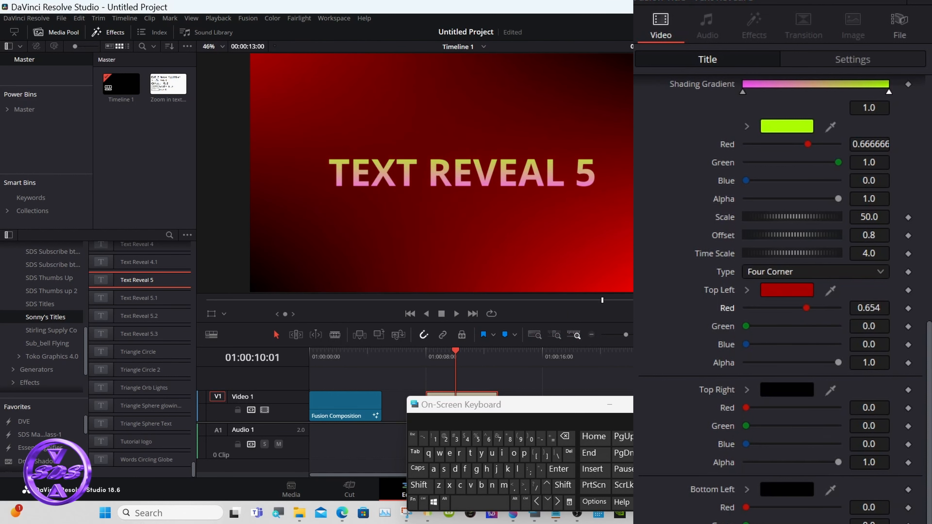
{"action": "left_click", "coordinate": [808, 309]}
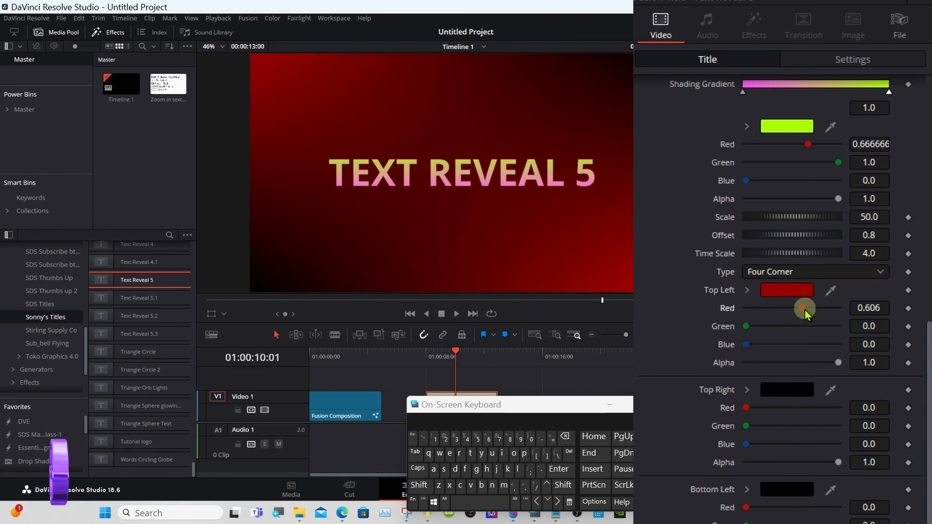
{"action": "left_click_drag", "start_coordinate": [806, 314], "coordinate": [818, 308]}
Step: Change both the Top Left and Bottom Right colors of the Four Corner background to blue #5555ff
{"action": "left_click", "coordinate": [789, 294]}
{"action": "left_click", "coordinate": [376, 243]}
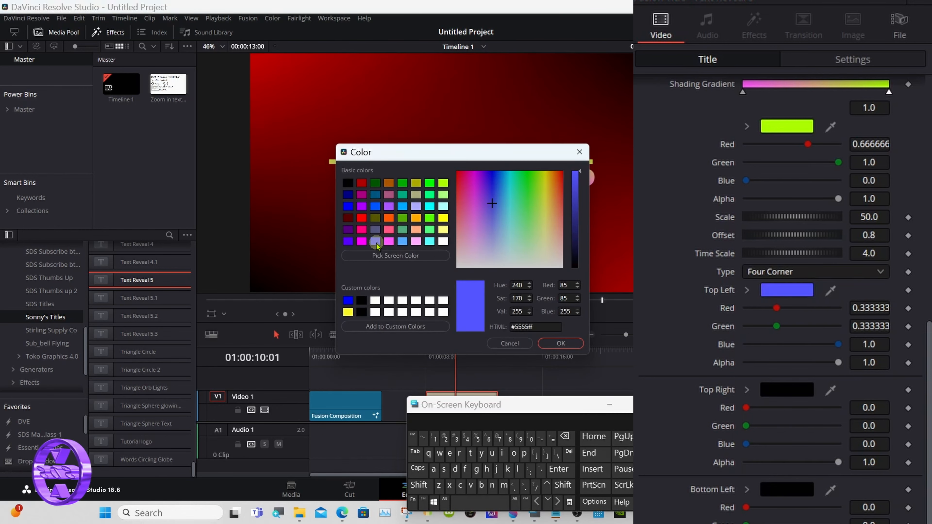
{"action": "left_click", "coordinate": [555, 342]}
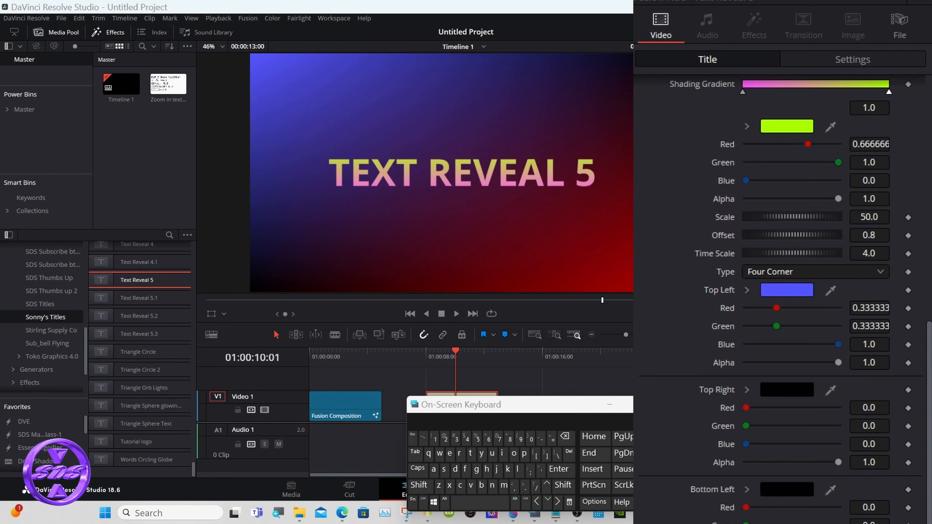
{"action": "left_click", "coordinate": [377, 241]}
{"action": "left_click", "coordinate": [543, 346]}
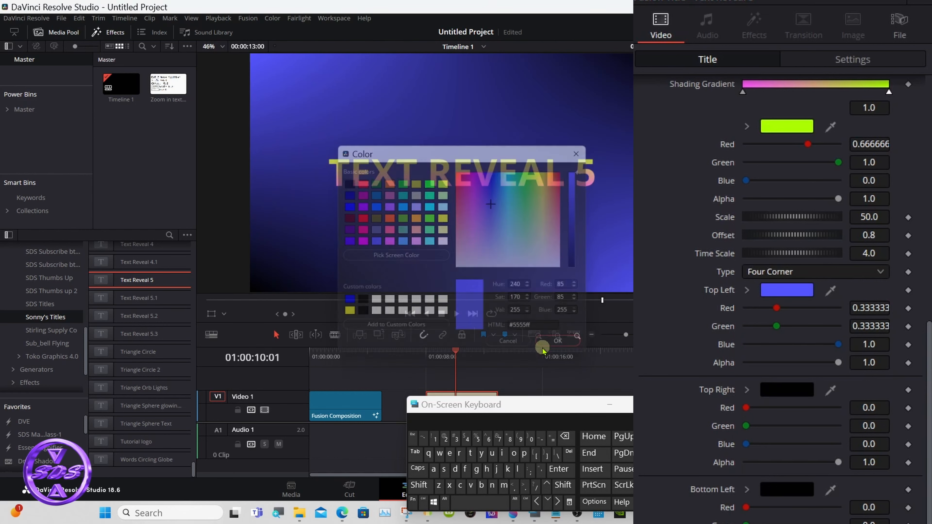
Step: Give the title a drop shadow with Shadow Strength 0.606, Drop Distance 0.0378 and Blur 0.244, and close the On-Screen Keyboard
{"action": "scroll", "coordinate": [913, 381], "scroll_direction": "down", "scroll_amount": 5}
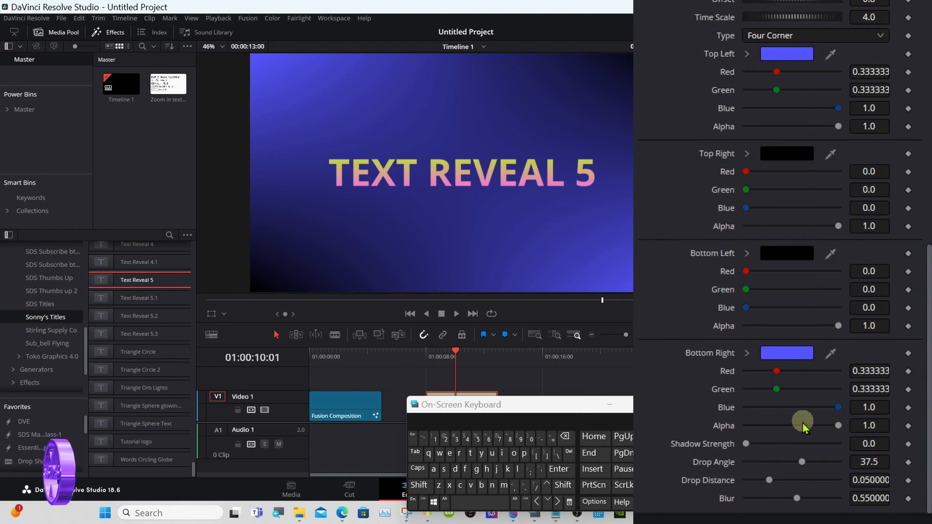
{"action": "left_click_drag", "start_coordinate": [746, 443], "coordinate": [803, 446]}
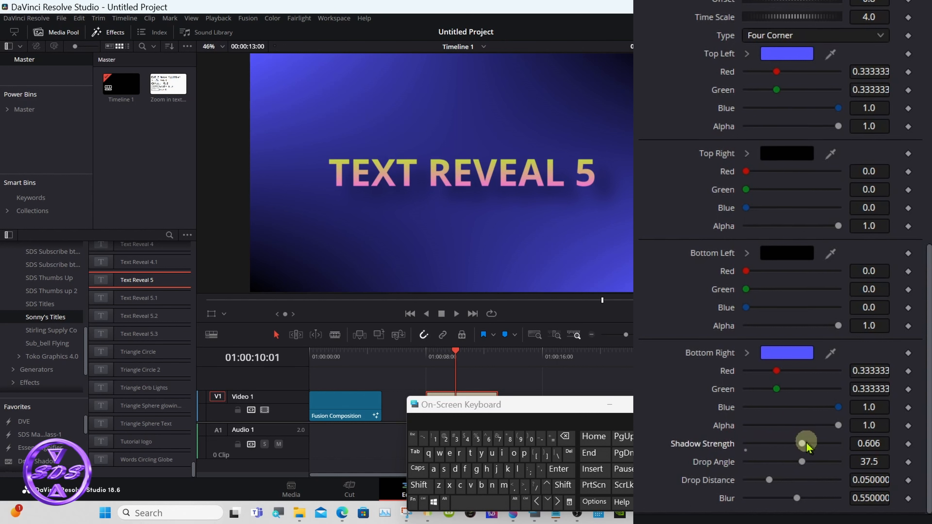
{"action": "left_click_drag", "start_coordinate": [797, 498], "coordinate": [759, 463]}
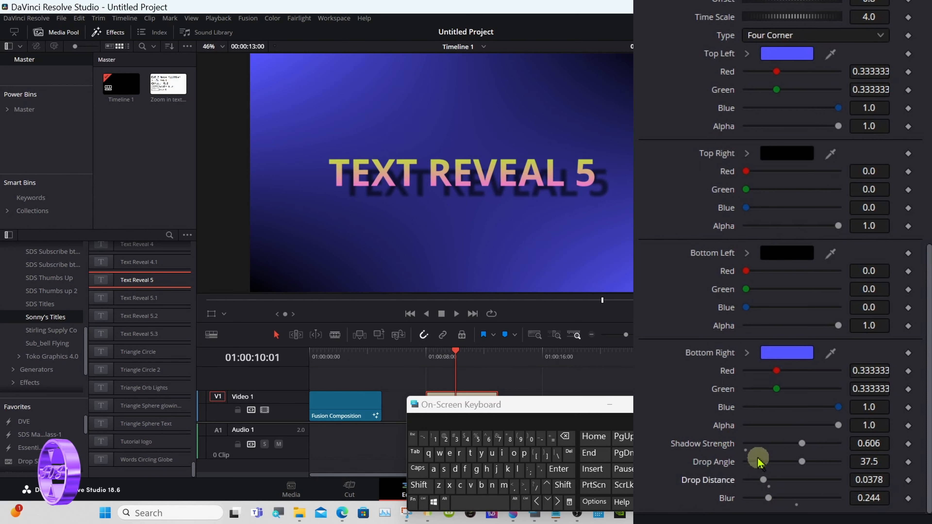
{"action": "mouse_move", "coordinate": [838, 425]}
{"action": "left_mouse_down"}
{"action": "mouse_move", "coordinate": [730, 426]}
{"action": "mouse_move", "coordinate": [848, 429]}
{"action": "left_mouse_up"}
{"action": "left_click", "coordinate": [627, 412]}
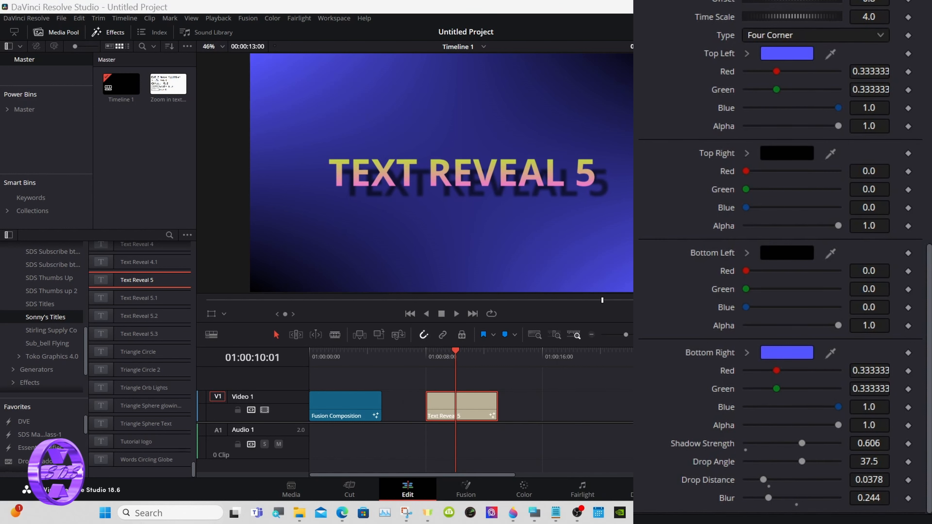
Step: Switch the title's background type to Gradient and color the gradient's first stop red #ff0000
{"action": "left_click_drag", "start_coordinate": [930, 260], "coordinate": [929, 211]}
{"action": "left_click", "coordinate": [793, 158]}
{"action": "left_click", "coordinate": [777, 259]}
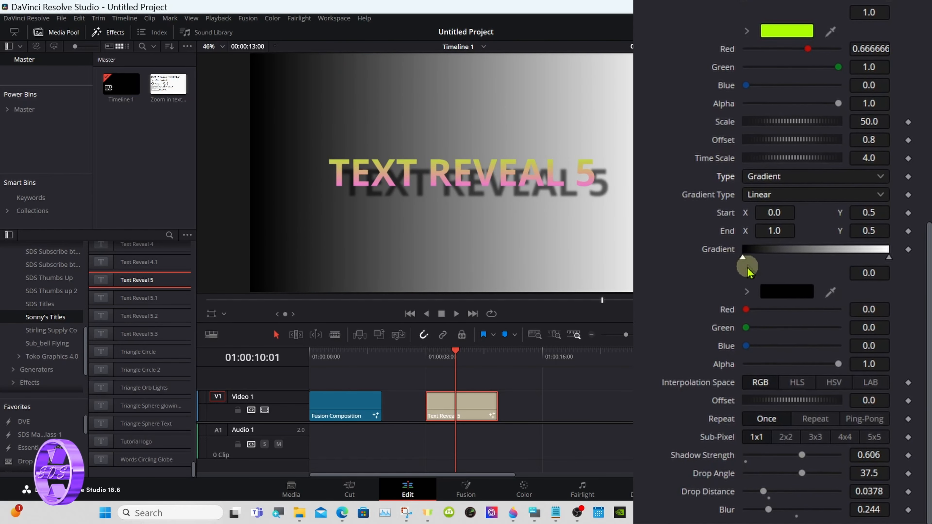
{"action": "left_click", "coordinate": [769, 291]}
{"action": "left_click", "coordinate": [363, 219]}
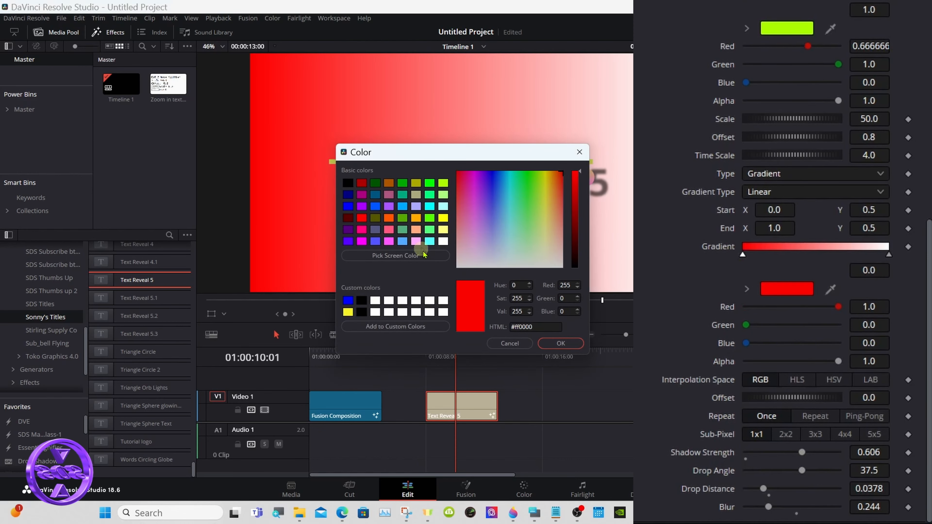
{"action": "left_click", "coordinate": [554, 343]}
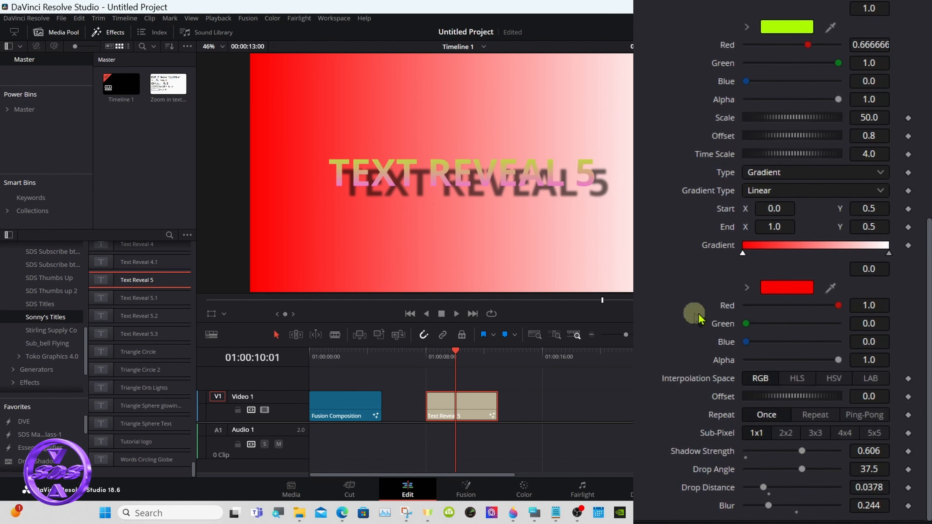
Step: Color the last stop of the background gradient blue #5555ff
{"action": "left_click", "coordinate": [889, 253]}
{"action": "left_click", "coordinate": [774, 282]}
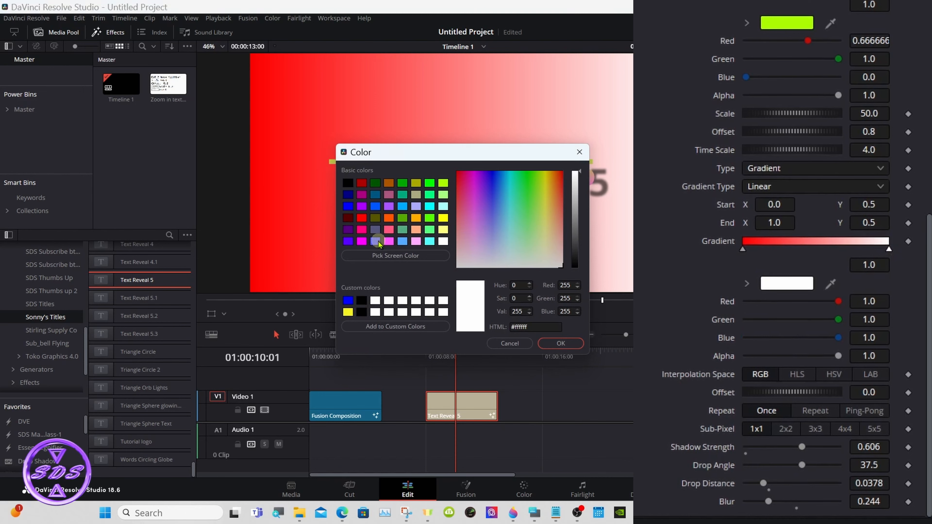
{"action": "left_click", "coordinate": [492, 203]}
{"action": "left_click", "coordinate": [560, 343]}
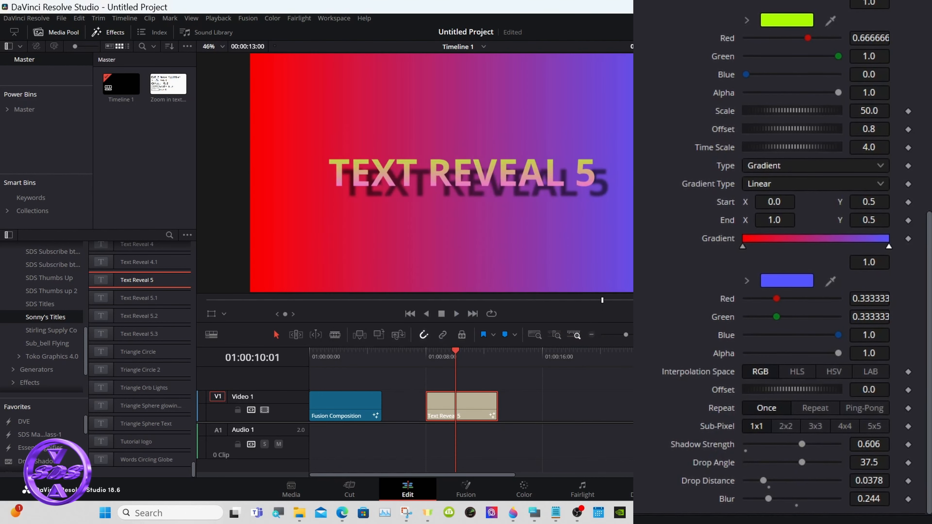
Step: Add a stop at about 0.32 on the background gradient and color it lime green #aaff00
{"action": "left_click", "coordinate": [790, 238]}
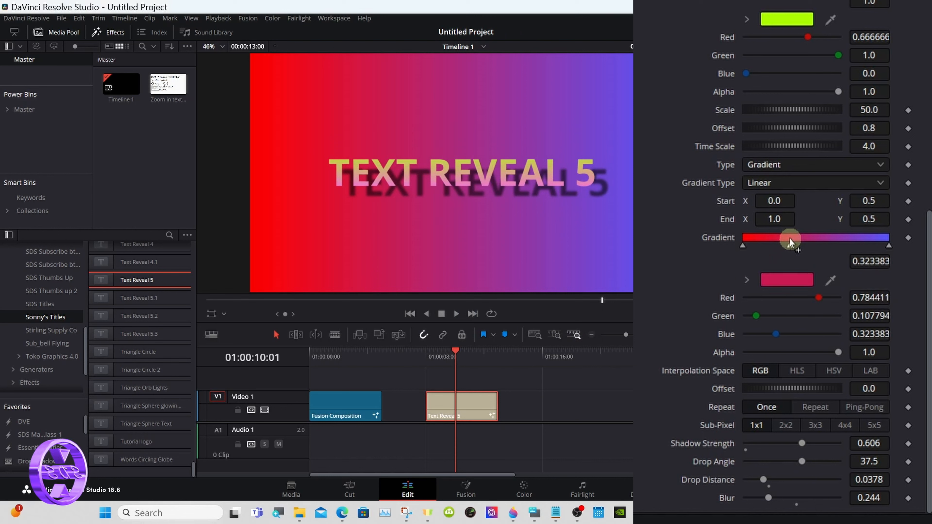
{"action": "left_click", "coordinate": [789, 281]}
{"action": "left_click", "coordinate": [447, 185]}
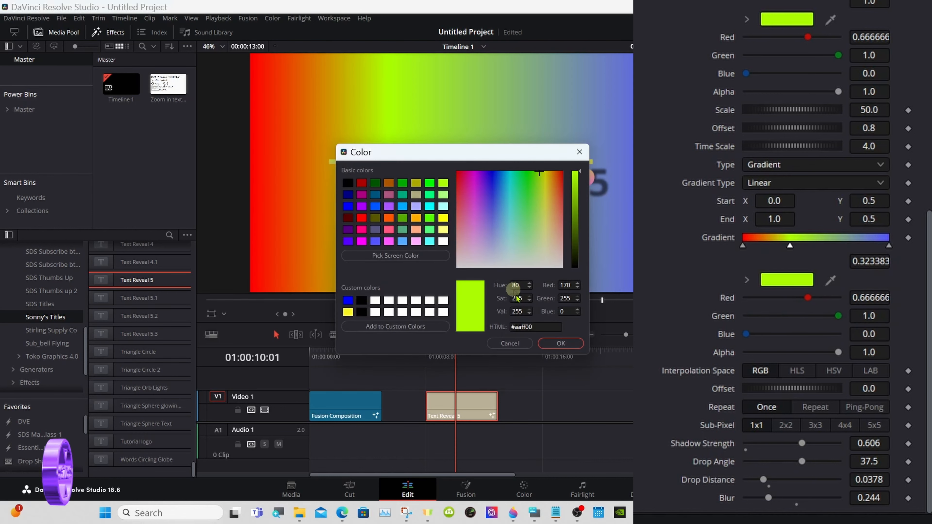
{"action": "left_click", "coordinate": [561, 344]}
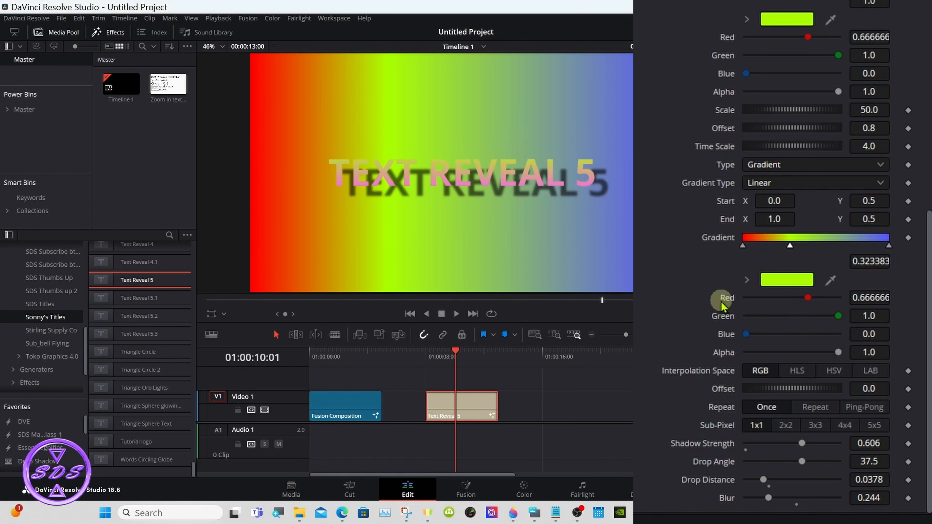
Step: Add another background gradient stop at about 0.59 and color it orange #ff5500
{"action": "left_click", "coordinate": [830, 239]}
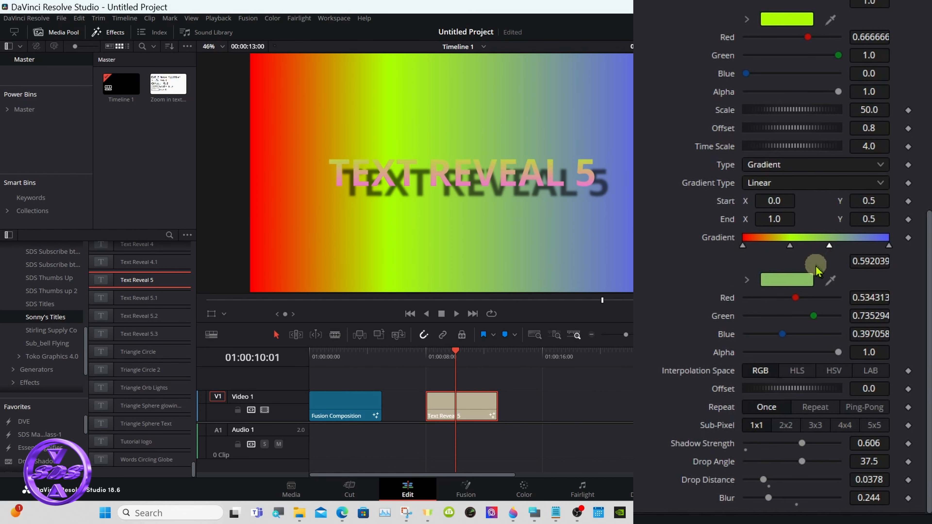
{"action": "left_click", "coordinate": [801, 279]}
{"action": "left_click", "coordinate": [395, 218]}
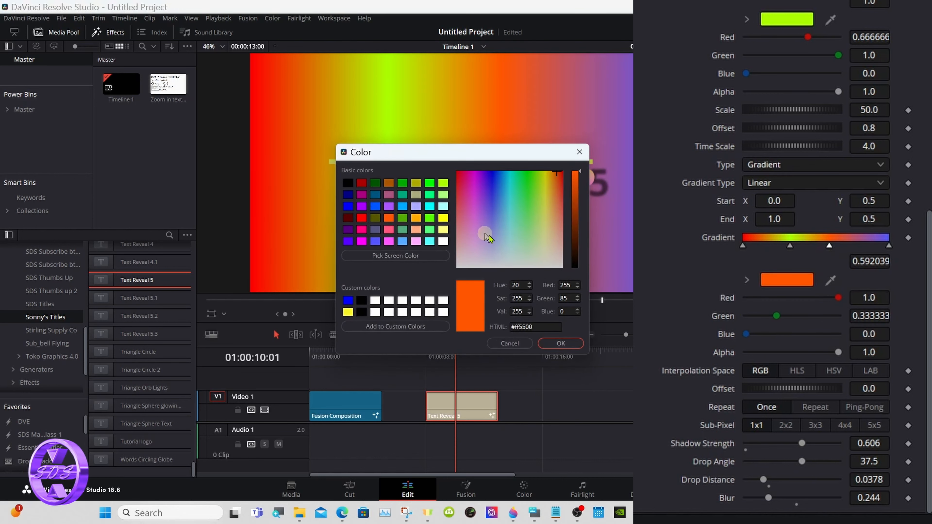
{"action": "left_click", "coordinate": [569, 344]}
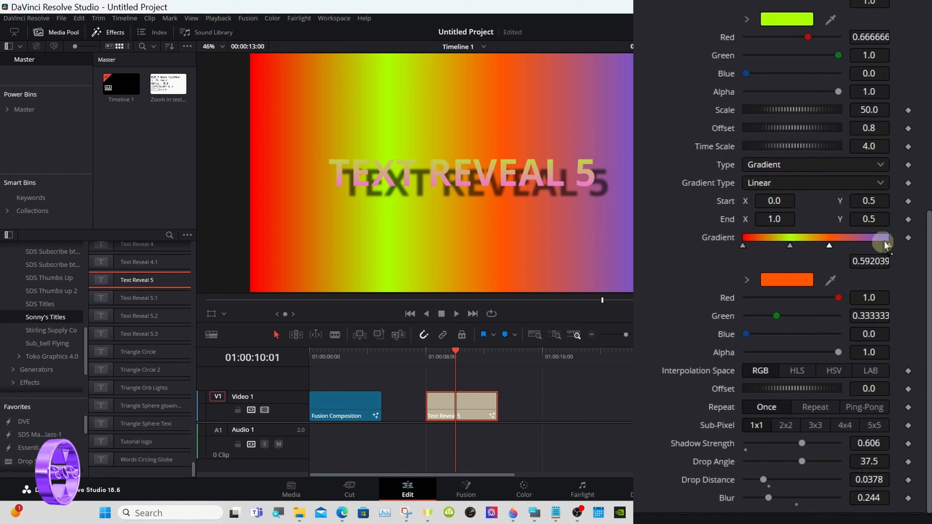
Step: Soften the title's drop shadow to Shadow Strength 0.173 with Blur 0.283
{"action": "left_click_drag", "start_coordinate": [802, 444], "coordinate": [730, 446]}
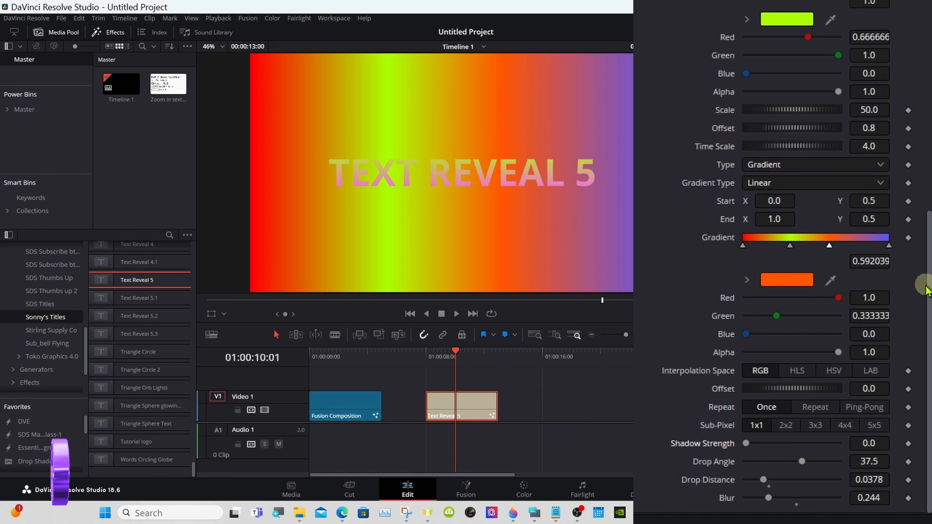
{"action": "left_click_drag", "start_coordinate": [753, 446], "coordinate": [761, 448]}
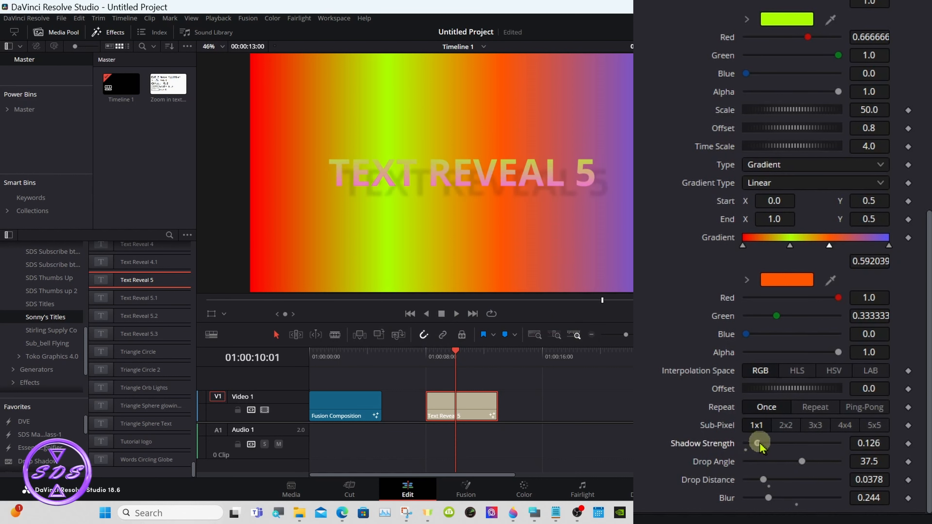
{"action": "left_click_drag", "start_coordinate": [769, 498], "coordinate": [774, 498]}
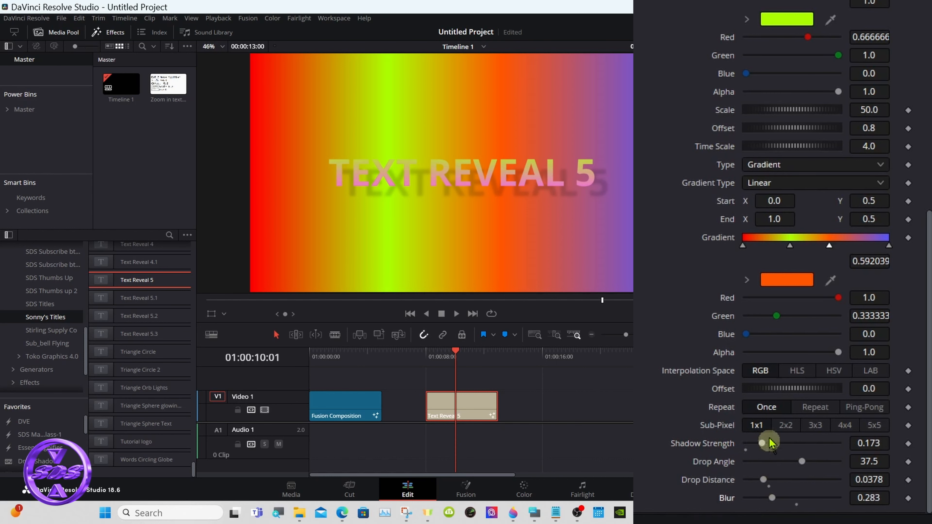
Step: Set the title's font color to black #000000
{"action": "left_click_drag", "start_coordinate": [929, 310], "coordinate": [931, 32]}
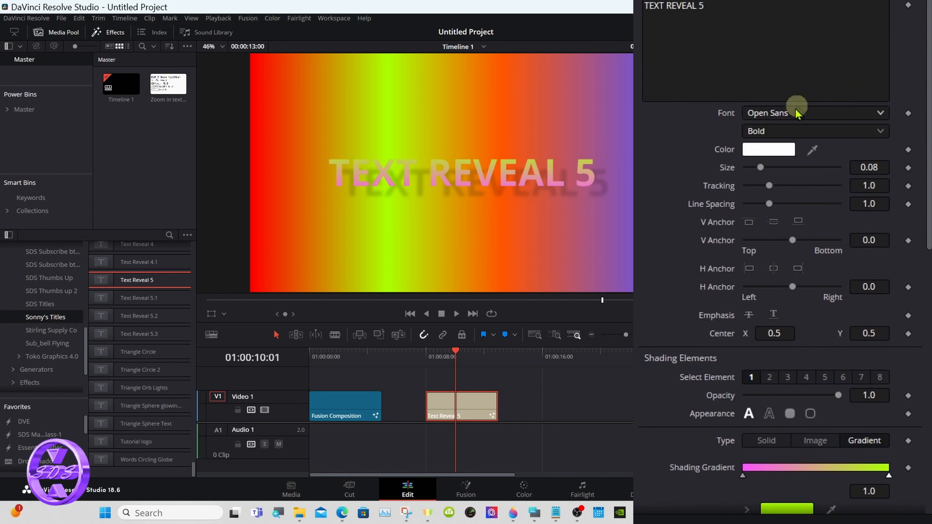
{"action": "left_click", "coordinate": [774, 148]}
{"action": "left_click", "coordinate": [349, 185]}
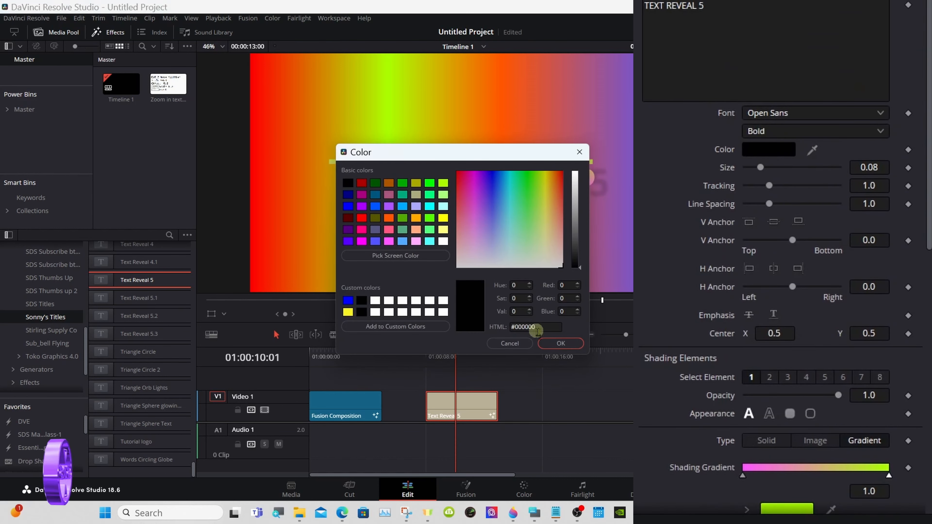
{"action": "left_click", "coordinate": [560, 343]}
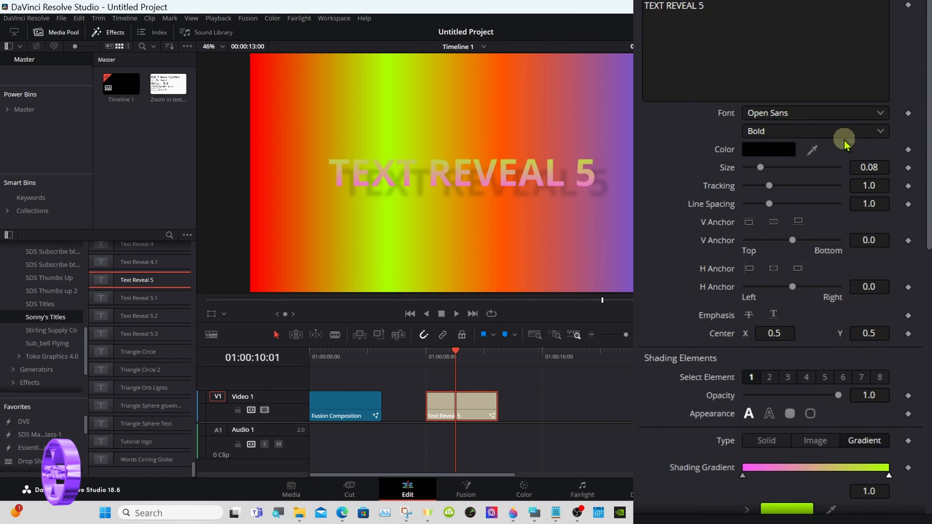
Step: Try Solid shading on the title text with its black color and return it to the Gradient type
{"action": "scroll", "coordinate": [877, 241], "scroll_direction": "down", "scroll_amount": 3}
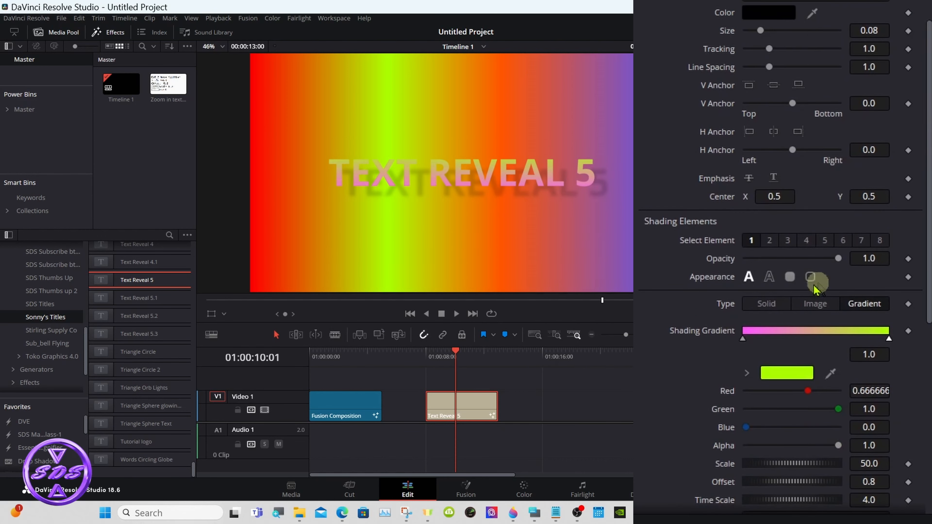
{"action": "left_click", "coordinate": [769, 305]}
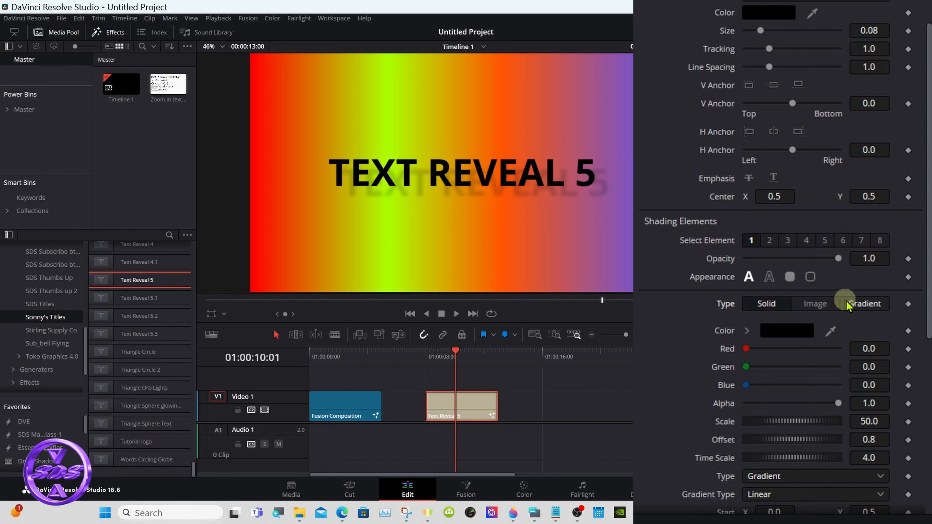
{"action": "left_click", "coordinate": [865, 304]}
Step: Change the title's background type to Solid Color
{"action": "scroll", "coordinate": [832, 202], "scroll_direction": "down", "scroll_amount": 3}
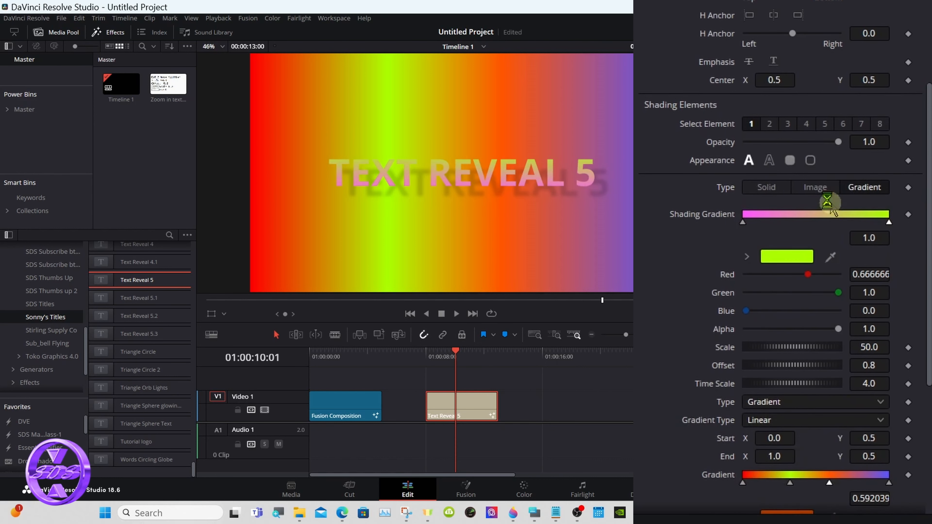
{"action": "scroll", "coordinate": [833, 202], "scroll_direction": "down", "scroll_amount": 4}
{"action": "left_click", "coordinate": [781, 194]}
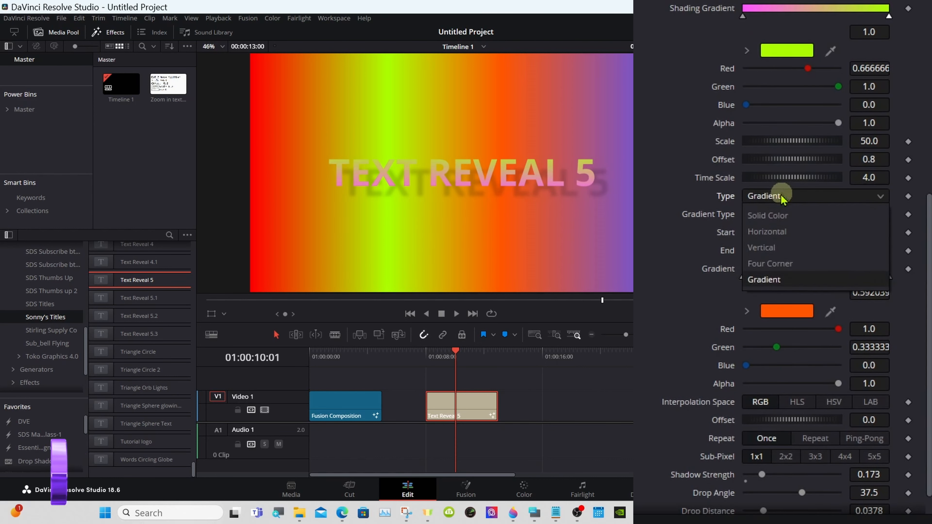
{"action": "left_click", "coordinate": [774, 212]}
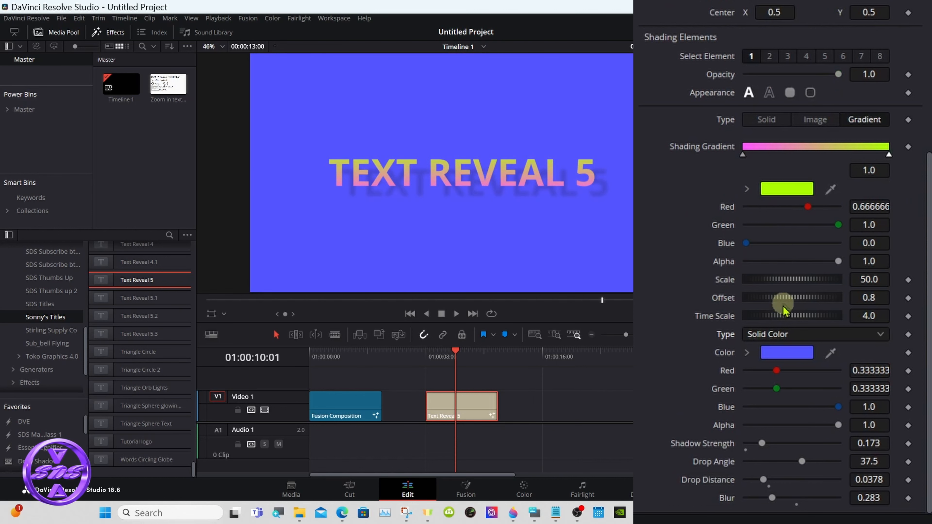
Step: Play the Text Reveal 5 clip from near its start and scrub through it to preview the reveal animation
{"action": "left_click", "coordinate": [434, 352]}
{"action": "left_click", "coordinate": [456, 314]}
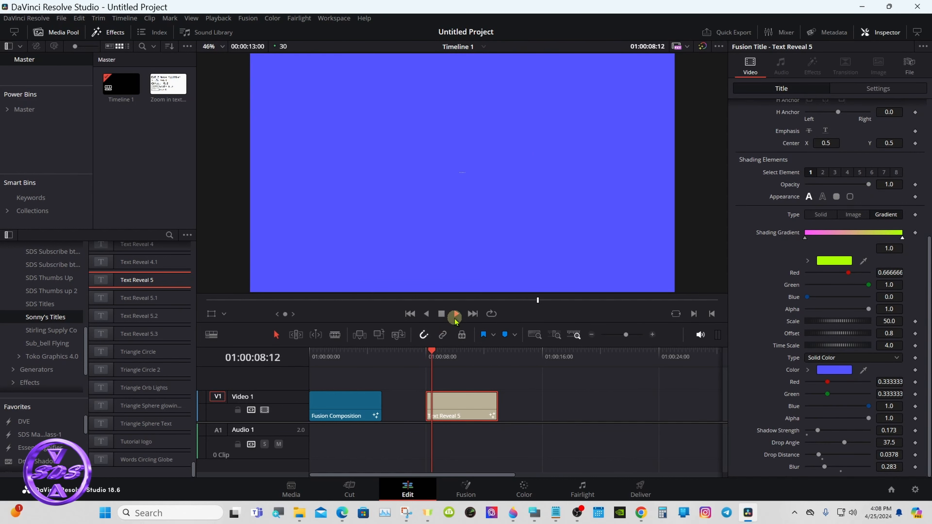
{"action": "left_click_drag", "start_coordinate": [444, 348], "coordinate": [443, 385]}
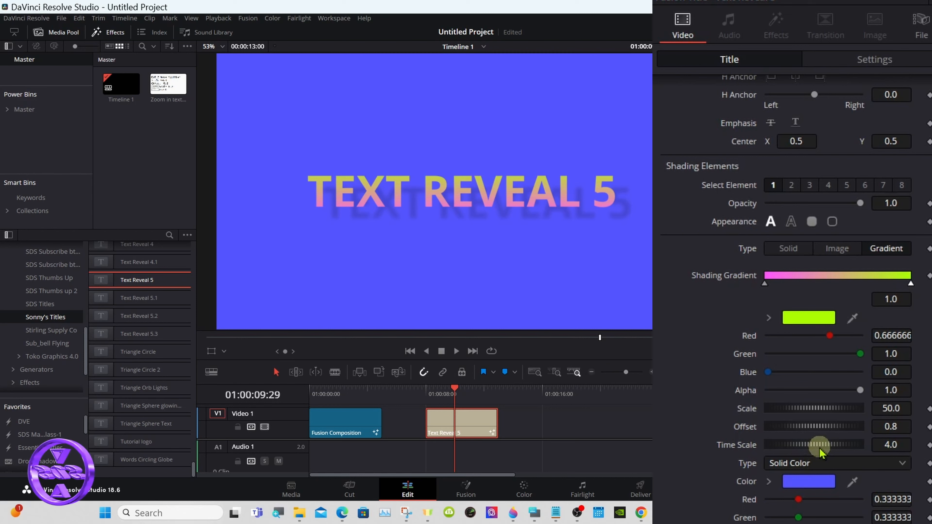
Step: Try a Time Scale of 2.776 on the title, play the reveal, and reset Time Scale to its default
{"action": "left_click_drag", "start_coordinate": [821, 453], "coordinate": [728, 443]}
{"action": "left_click_drag", "start_coordinate": [829, 439], "coordinate": [789, 444]}
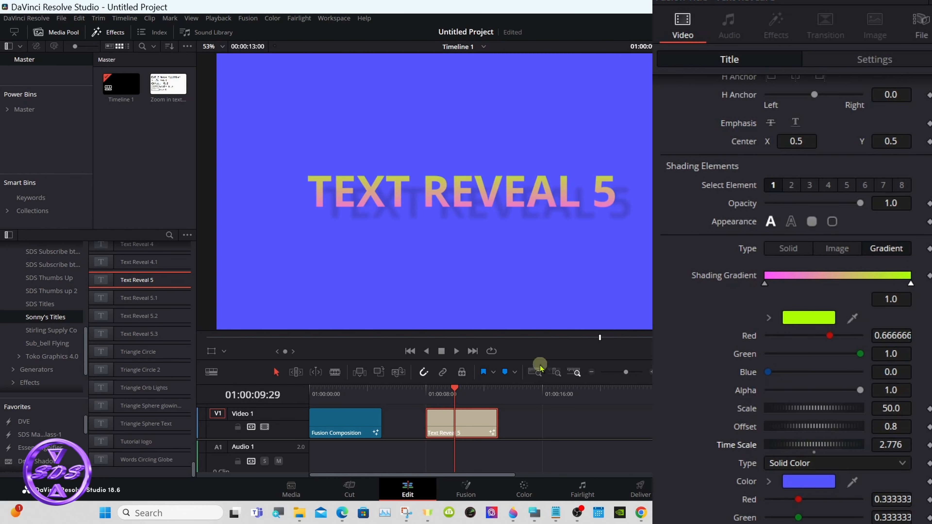
{"action": "left_click", "coordinate": [430, 388]}
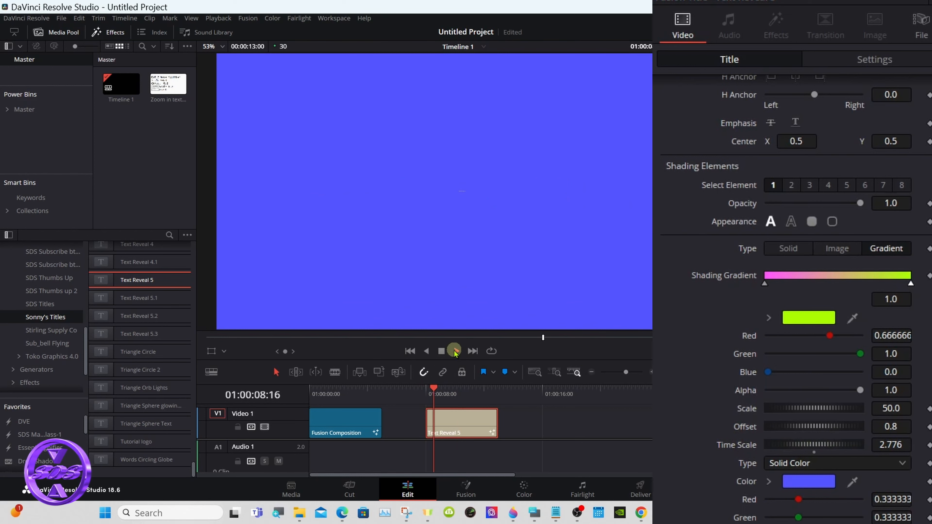
{"action": "left_click", "coordinate": [455, 352]}
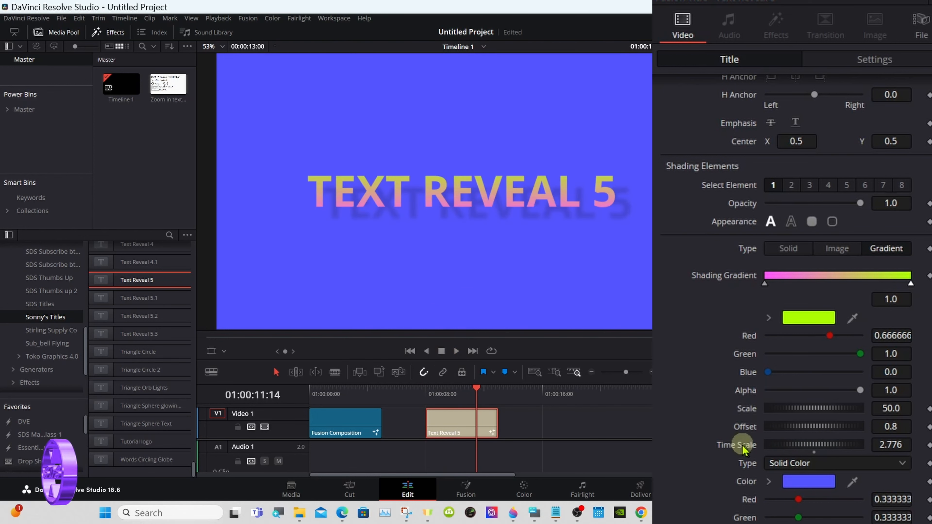
{"action": "double_click", "coordinate": [744, 446]}
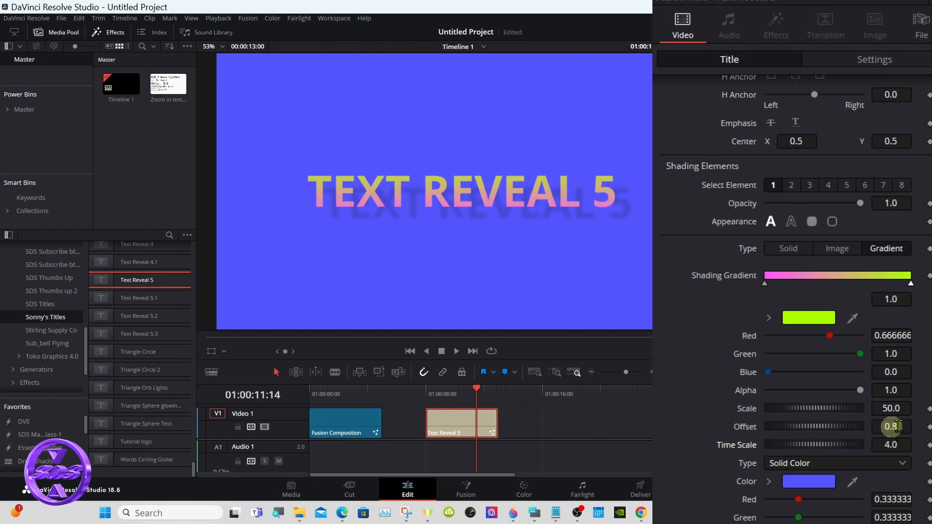
Step: Try Solid shading and an Image shading with the Brushed aluminum color brush on the text, and return it to Gradient
{"action": "left_click", "coordinate": [798, 250]}
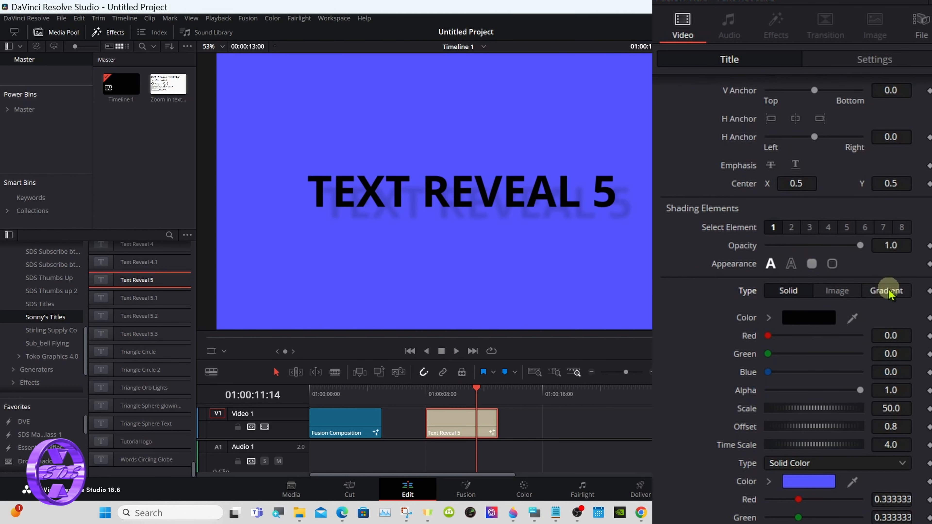
{"action": "left_click", "coordinate": [851, 291]}
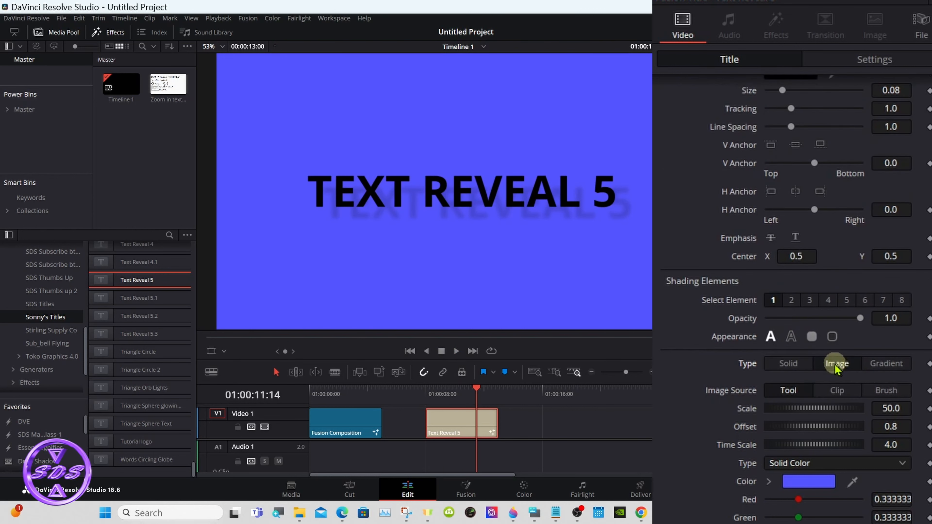
{"action": "left_click", "coordinate": [883, 392]}
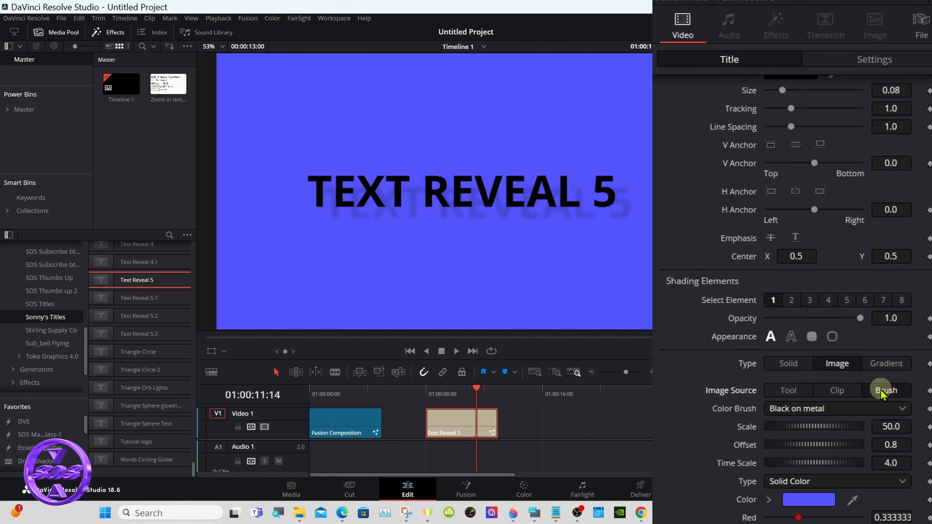
{"action": "left_click", "coordinate": [839, 410]}
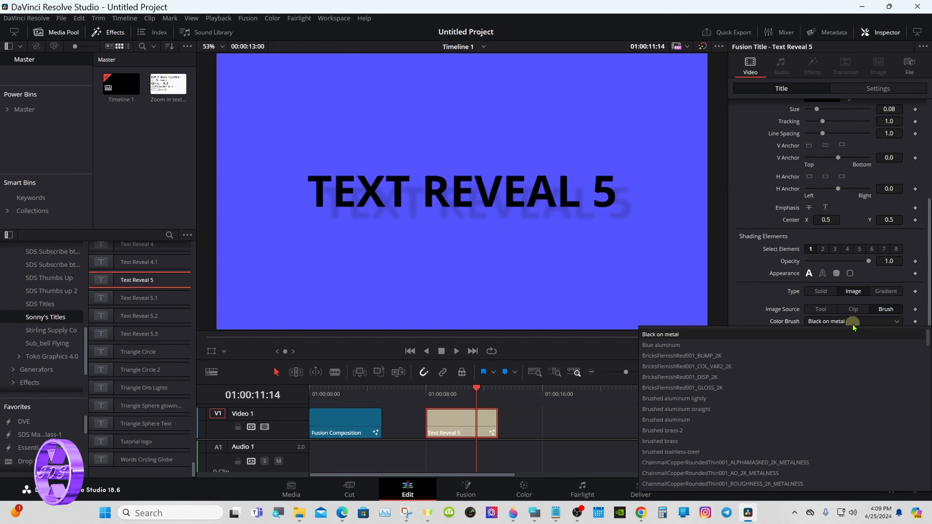
{"action": "left_click", "coordinate": [708, 420]}
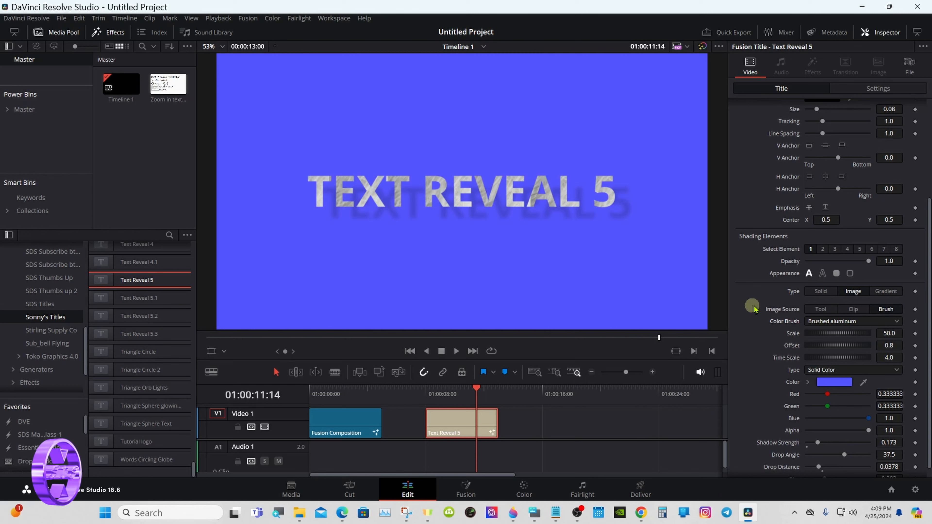
{"action": "left_click", "coordinate": [886, 291]}
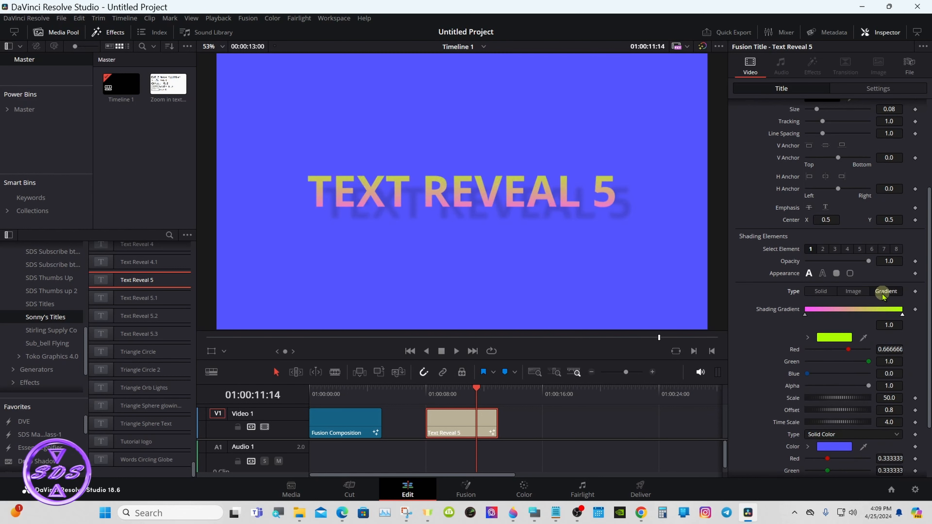
Step: Make the title's solid background transparent with Alpha 0.0 and set its color to black #000000
{"action": "scroll", "coordinate": [928, 330], "scroll_direction": "down", "scroll_amount": 3}
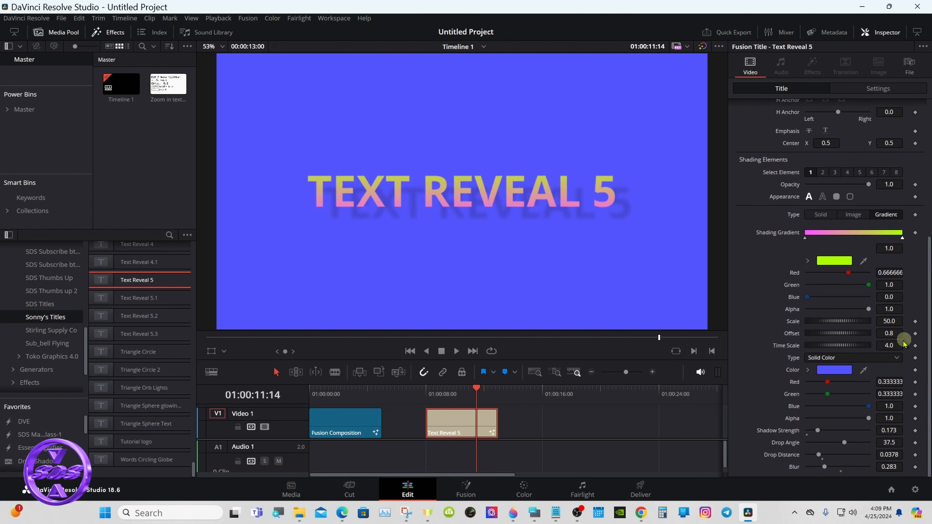
{"action": "left_click_drag", "start_coordinate": [869, 418], "coordinate": [795, 418]}
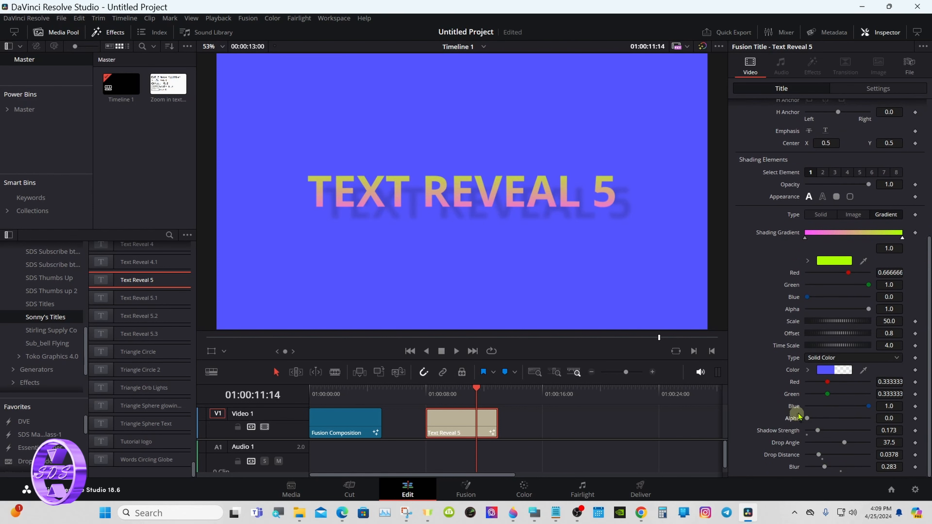
{"action": "left_click", "coordinate": [823, 371]}
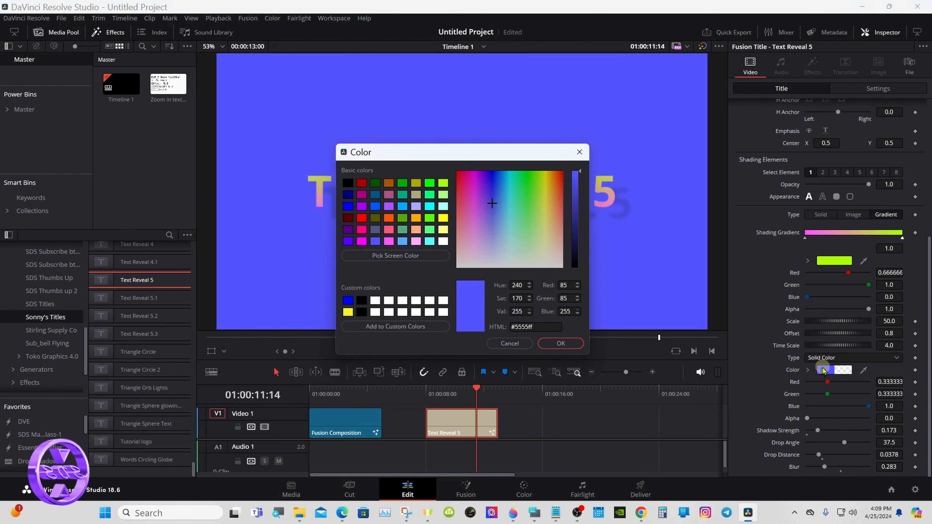
{"action": "left_click", "coordinate": [348, 182]}
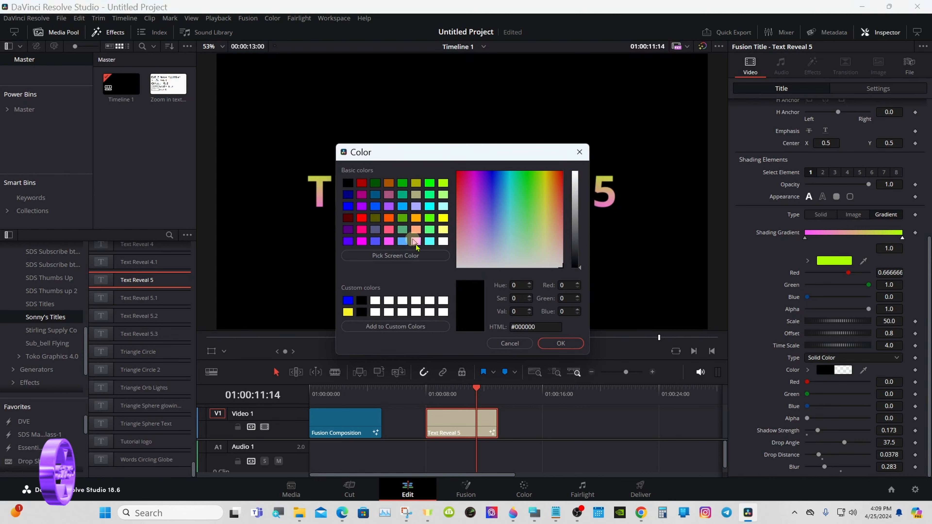
{"action": "left_click", "coordinate": [561, 343]}
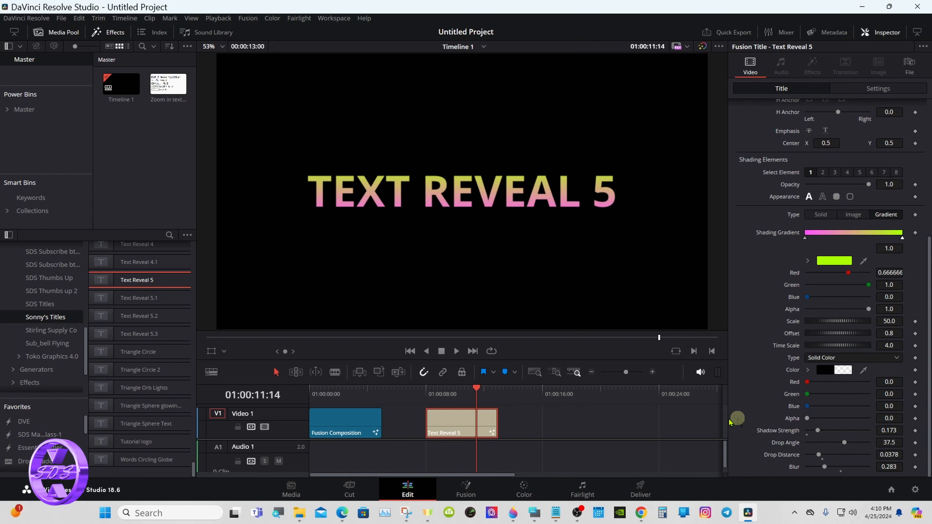
Step: Move the Text Reveal 5 clip up to the Video 2 track, starting where the Fusion Composition clip ends
{"action": "left_click_drag", "start_coordinate": [486, 385], "coordinate": [490, 365]}
{"action": "scroll", "coordinate": [505, 413], "scroll_direction": "up", "scroll_amount": 2}
{"action": "left_click_drag", "start_coordinate": [446, 438], "coordinate": [406, 401]}
Step: Add a Solid Color generator to Video 1 directly beneath the Text Reveal 5 clip
{"action": "scroll", "coordinate": [69, 286], "scroll_direction": "up", "scroll_amount": 10}
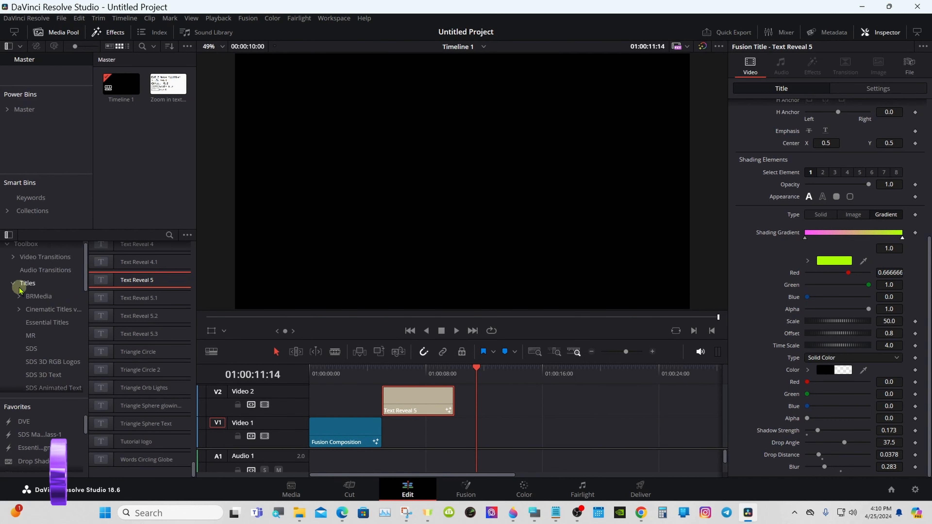
{"action": "left_click", "coordinate": [14, 283]}
{"action": "left_click", "coordinate": [27, 301]}
{"action": "left_click_drag", "start_coordinate": [185, 338], "coordinate": [423, 439]}
Step: Set the Solid Color generator's color to dark blue from the basic colors
{"action": "left_click", "coordinate": [805, 121]}
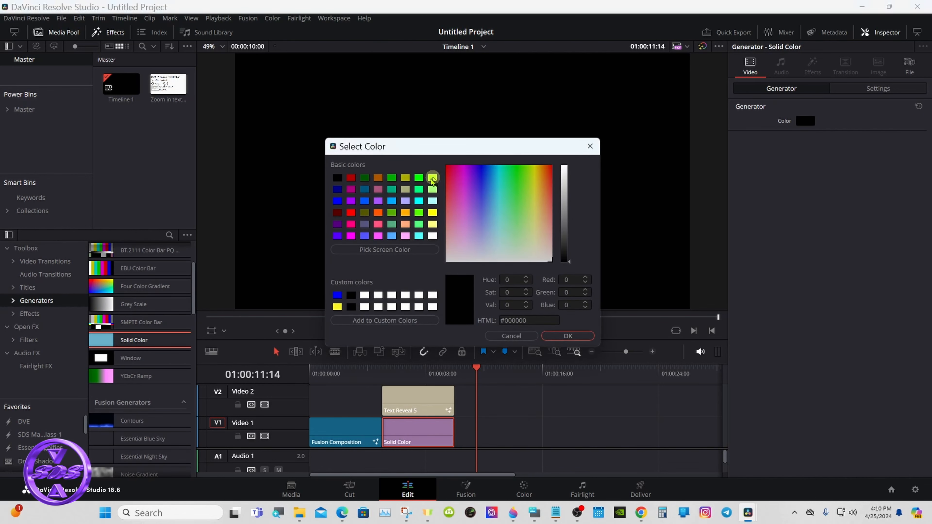
{"action": "left_click", "coordinate": [367, 189]}
{"action": "left_click", "coordinate": [560, 337]}
Step: Return the playhead to 01:00:05:00 and extend the Text Reveal 5 and Solid Color clips together to about 01:00:25:16
{"action": "left_click_drag", "start_coordinate": [477, 370], "coordinate": [383, 374]}
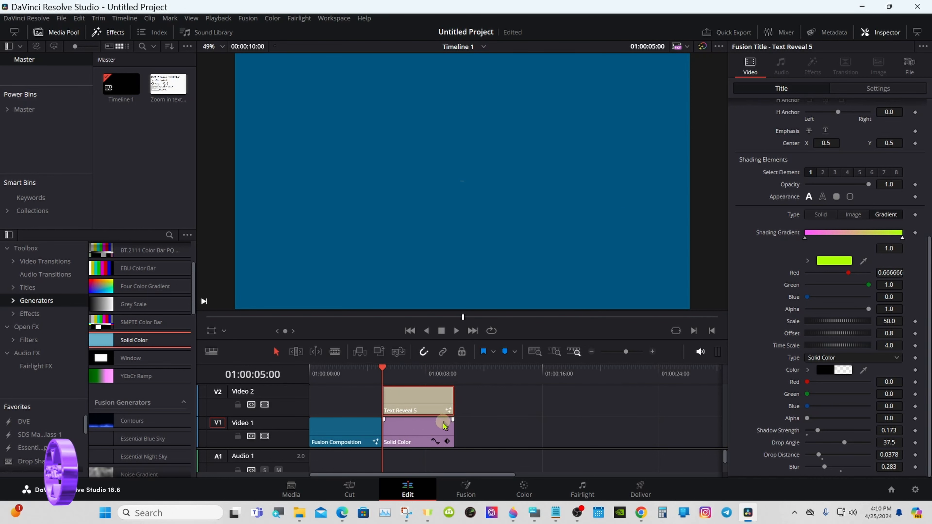
{"action": "left_click", "coordinate": [438, 427]}
{"action": "left_click_drag", "start_coordinate": [448, 401], "coordinate": [676, 400]}
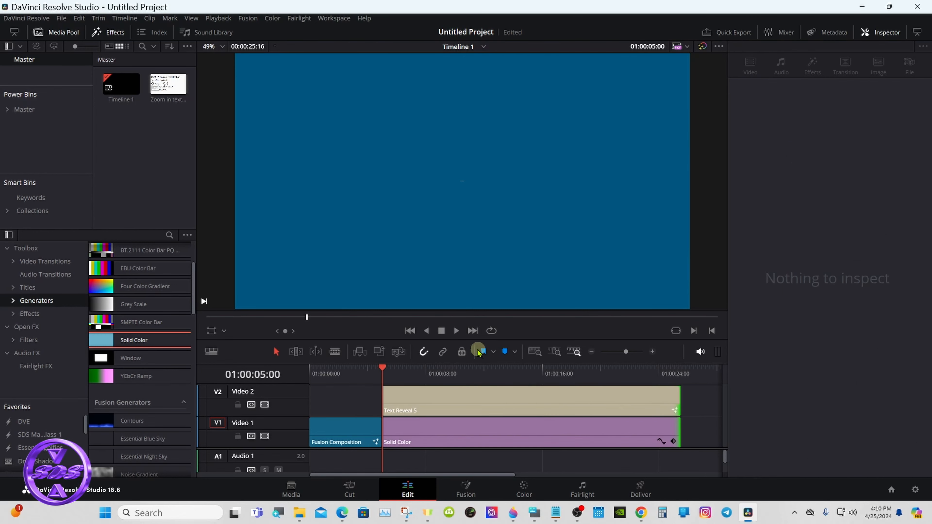